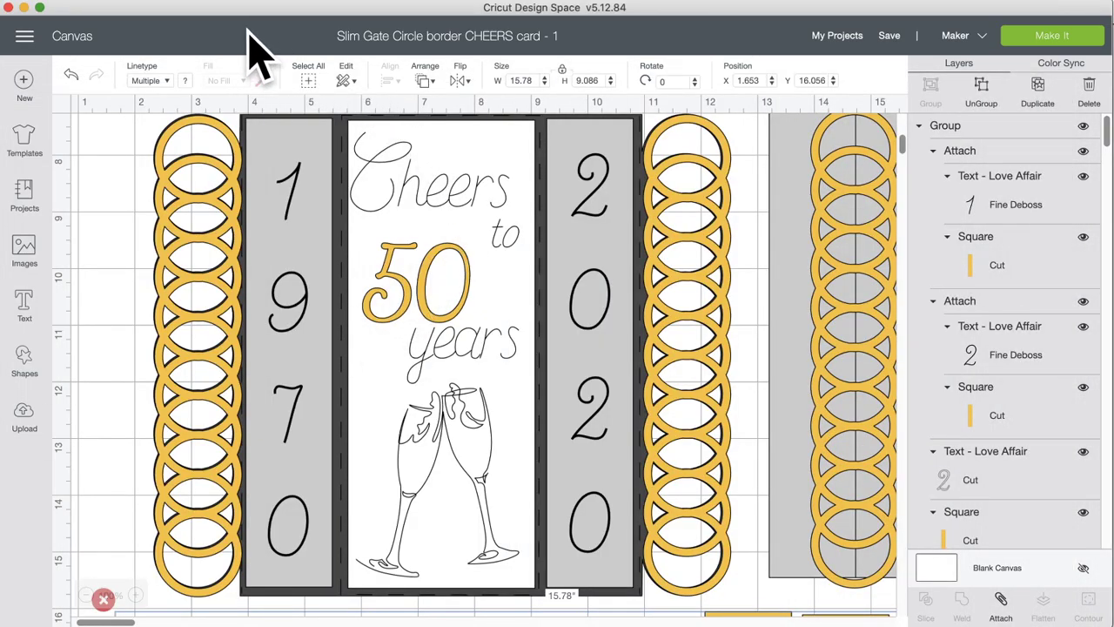
# Reposition the 50-year and 25-year card groups so they sit close together on the canvas.
pyautogui.scroll(-2, 304, 361)
pyautogui.scroll(-10, 309, 366)
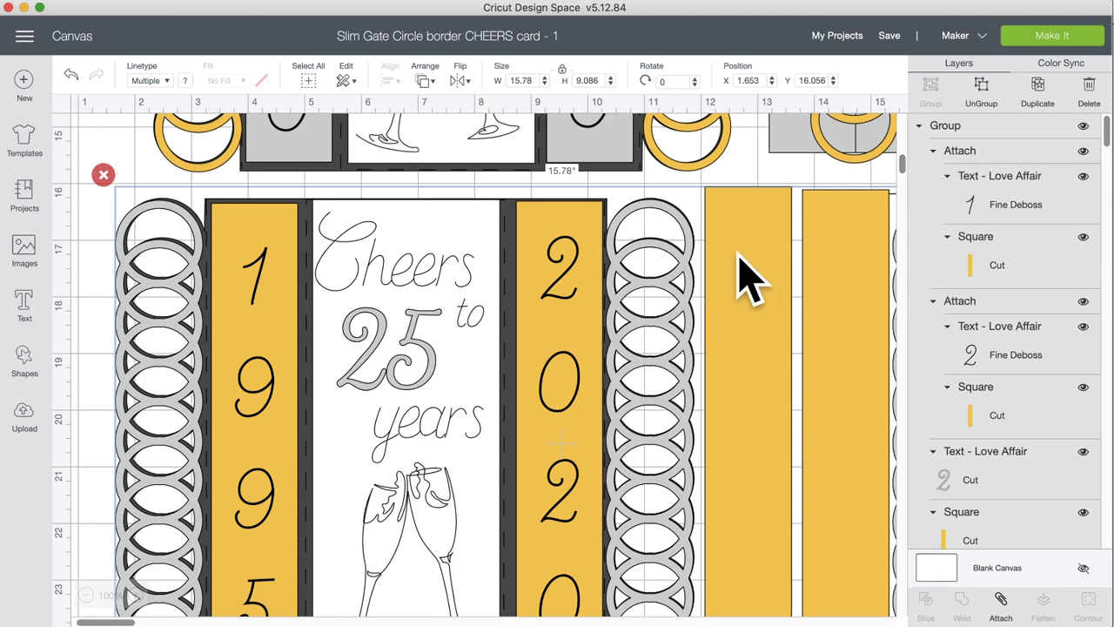
pyautogui.click(85, 596)
pyautogui.click(86, 595)
pyautogui.click(85, 595)
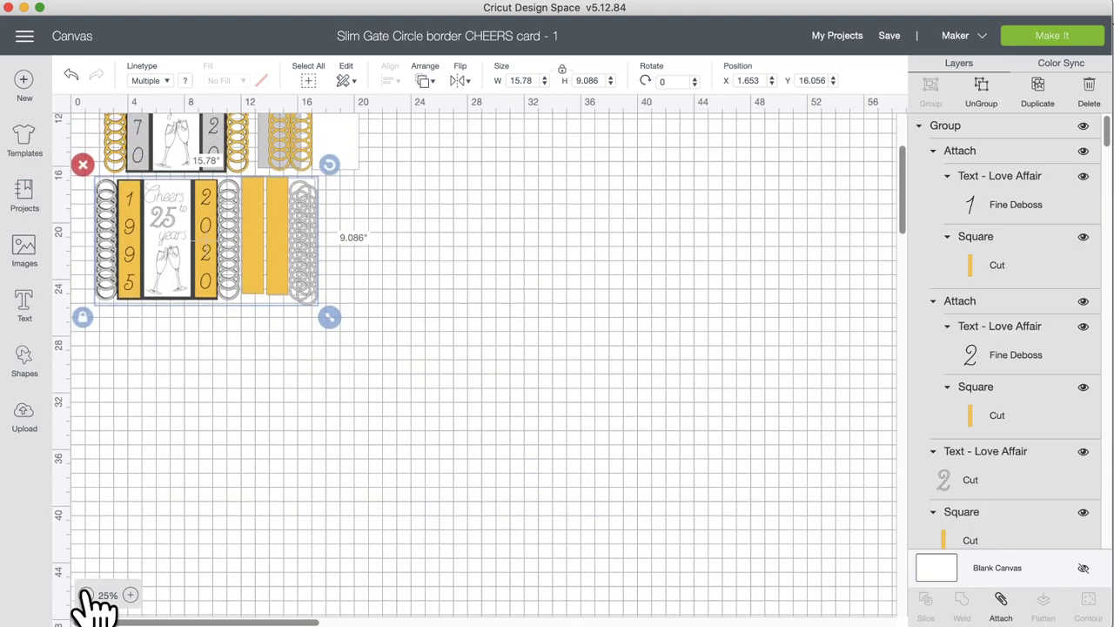
pyautogui.click(131, 595)
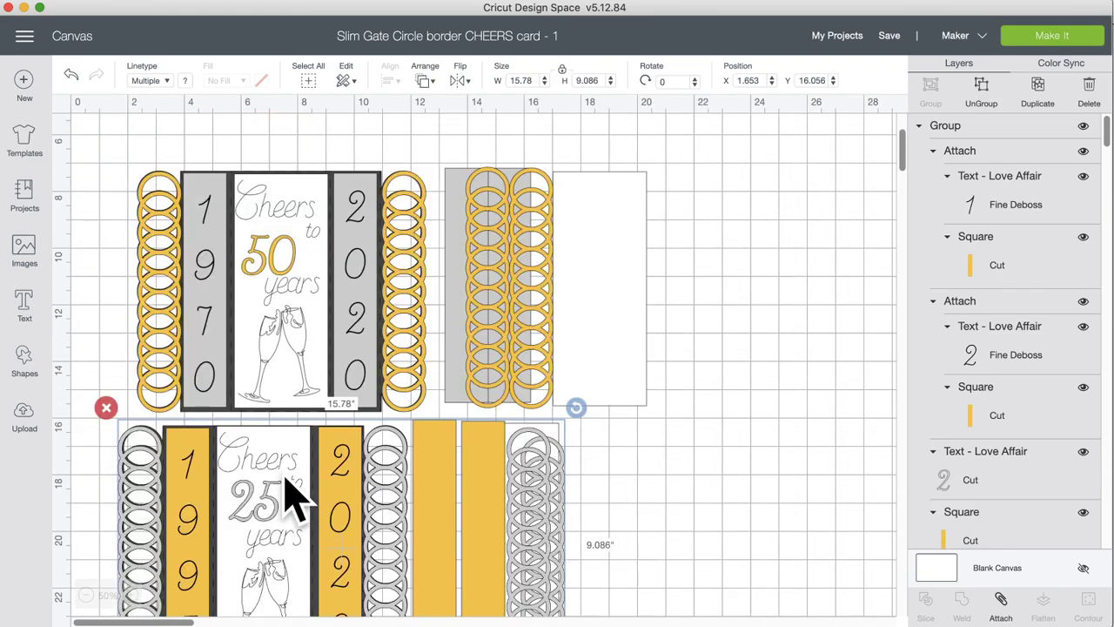
pyautogui.scroll(-1, 509, 368)
pyautogui.moveTo(389, 300); pyautogui.dragTo(435, 293)
pyautogui.moveTo(447, 484)
pyautogui.mouseDown()
pyautogui.moveTo(447, 497)
pyautogui.moveTo(467, 492)
pyautogui.mouseUp()
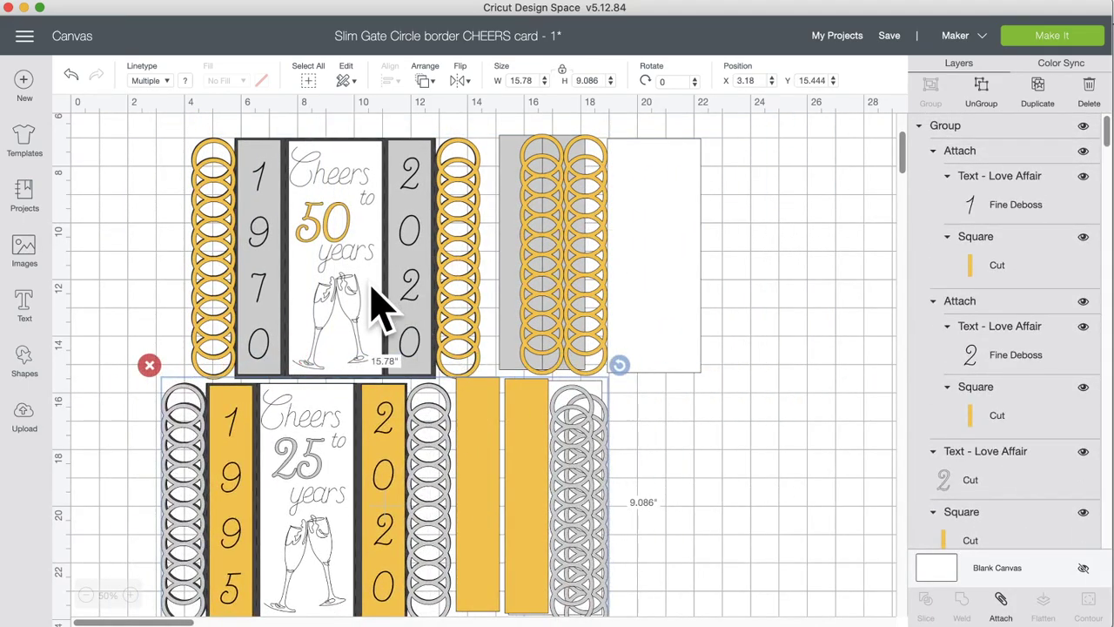
pyautogui.moveTo(411, 280); pyautogui.dragTo(376, 276)
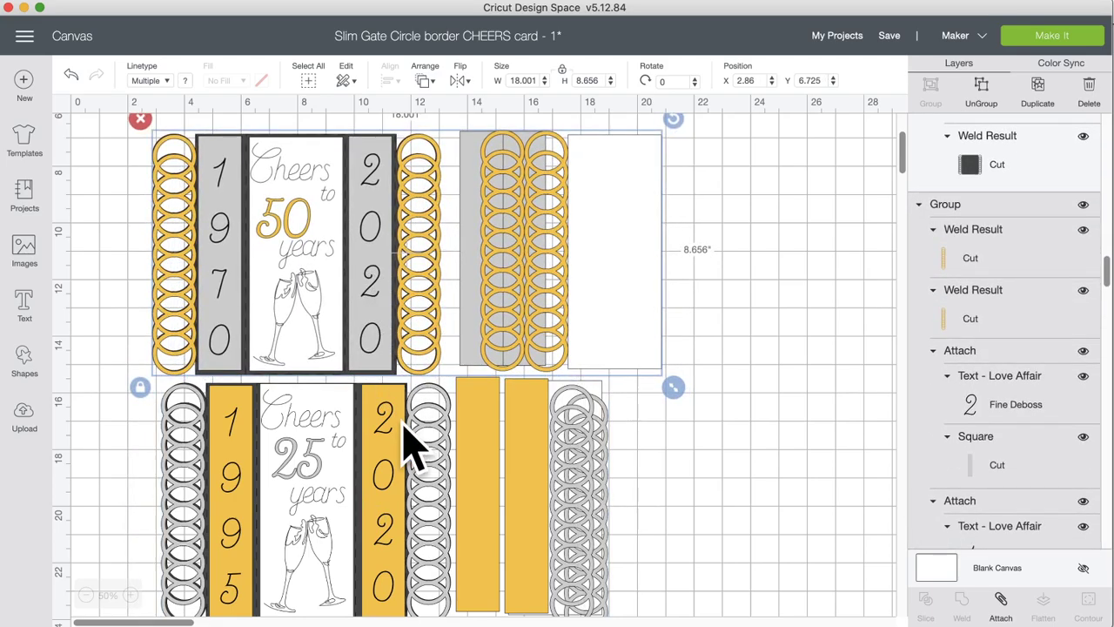
# Hide the entire 25-year card group on the canvas.
pyautogui.click(403, 455)
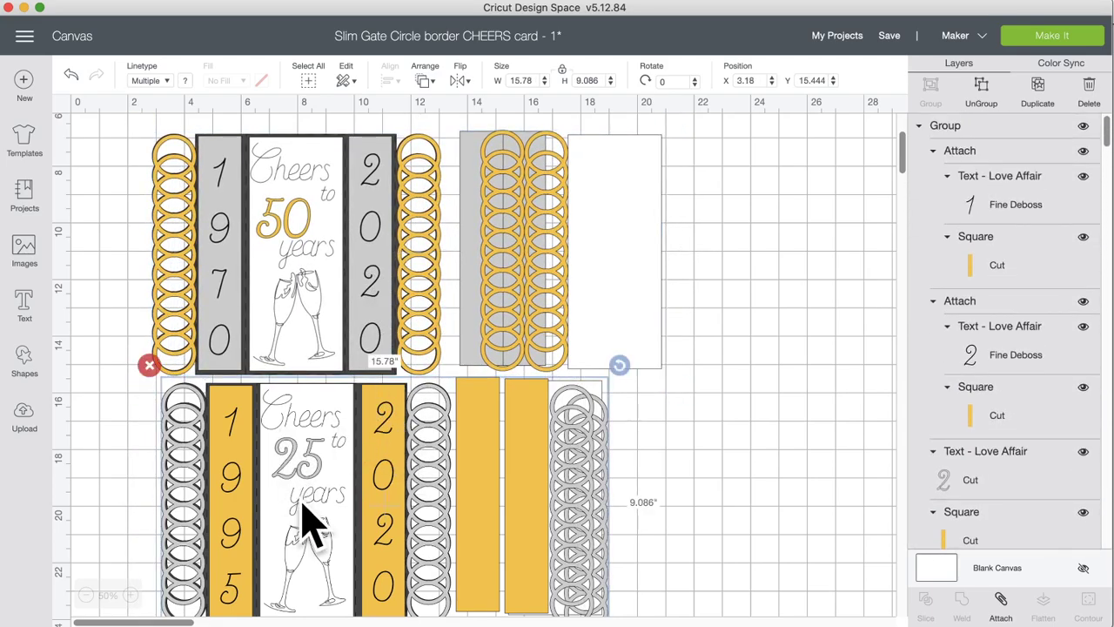
pyautogui.click(1084, 126)
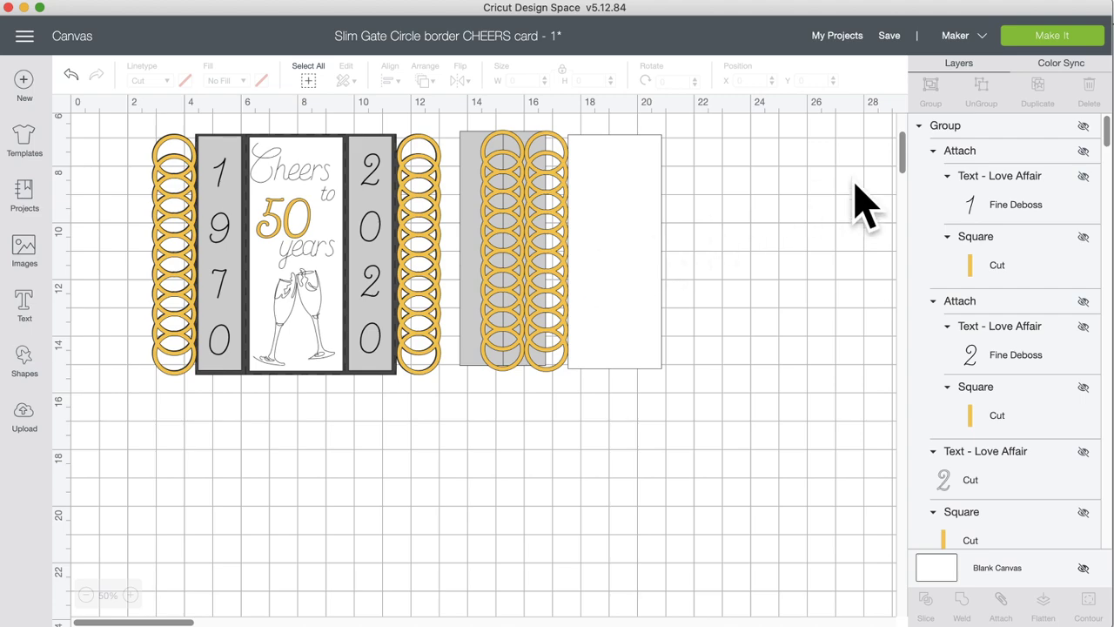
pyautogui.click(1084, 126)
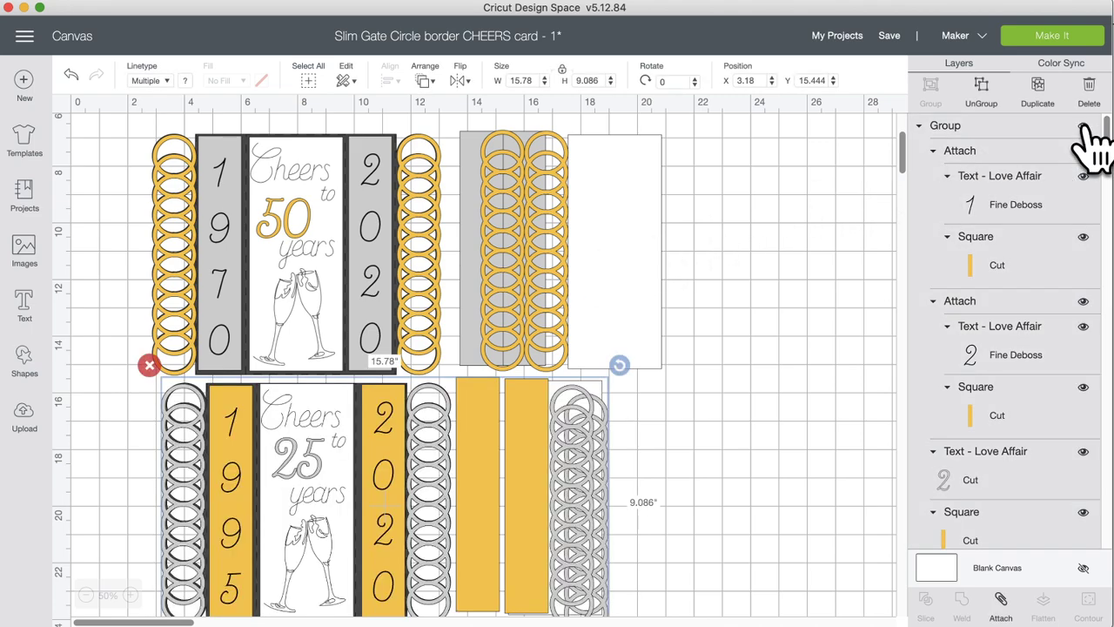
pyautogui.click(1083, 127)
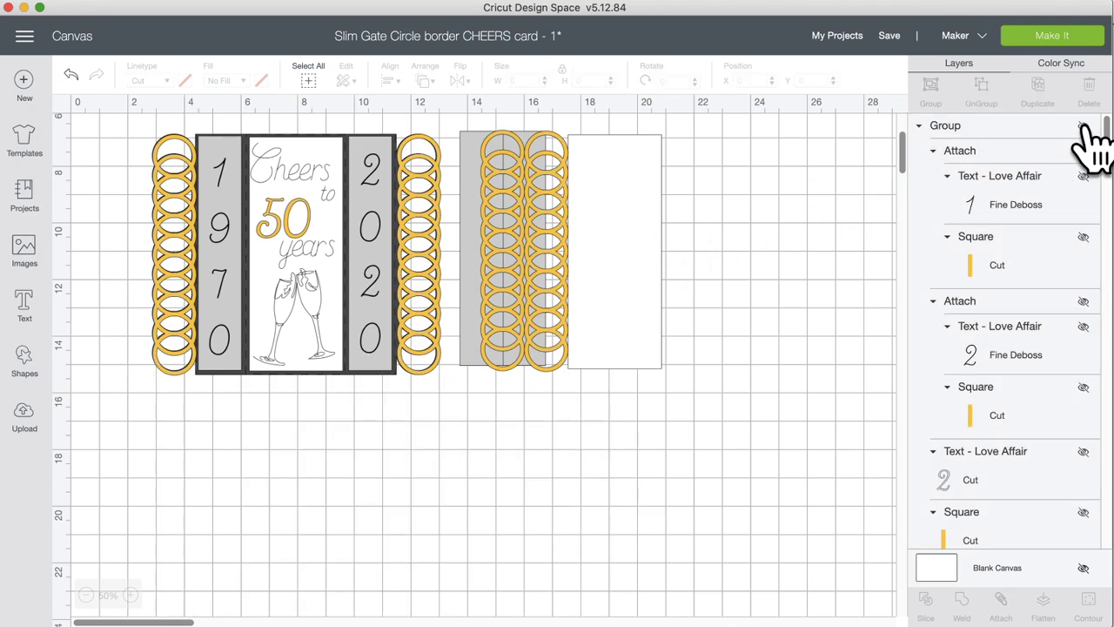
# Move the 50-year card group to about X 0.323, Y 5.799 and ungroup it.
pyautogui.click(364, 268)
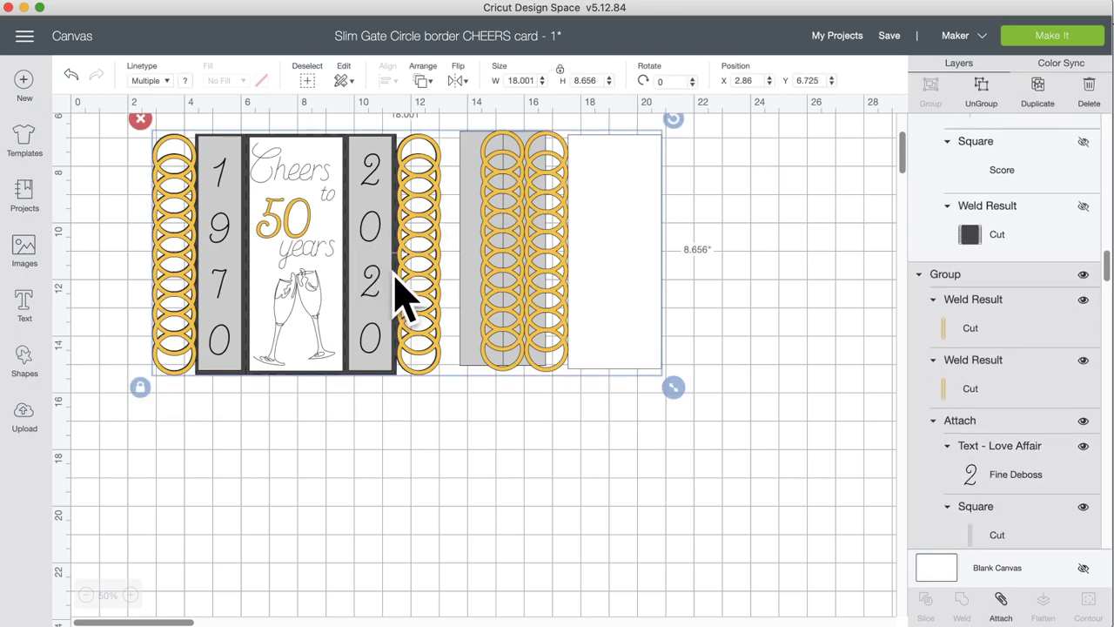
pyautogui.click(131, 596)
pyautogui.scroll(-1, 331, 461)
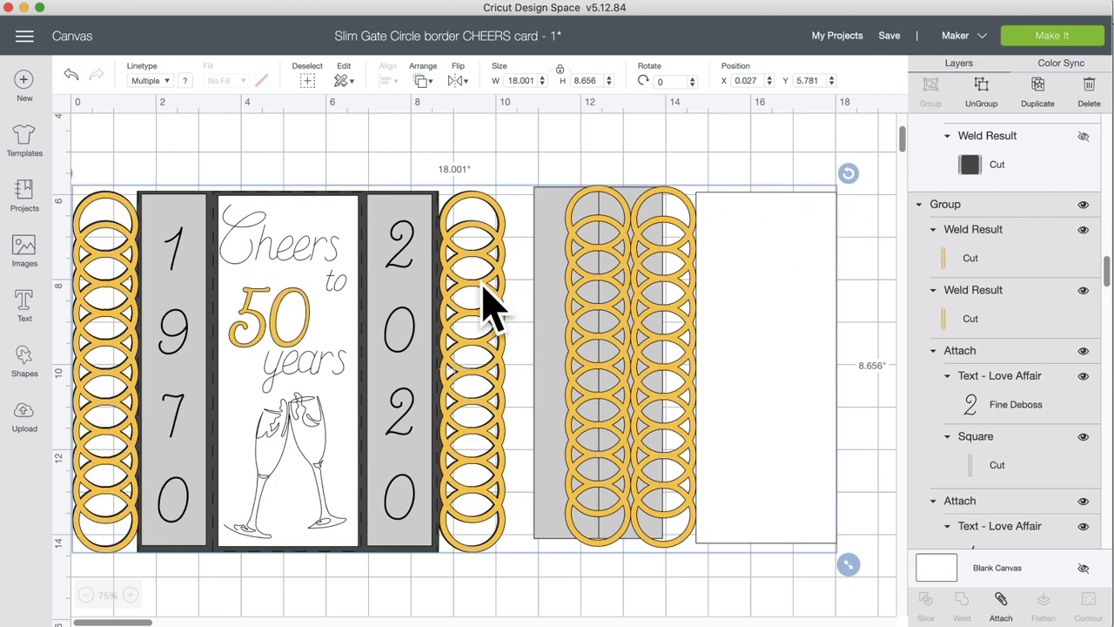
pyautogui.moveTo(478, 284)
pyautogui.mouseDown()
pyautogui.moveTo(564, 308)
pyautogui.moveTo(493, 284)
pyautogui.mouseUp()
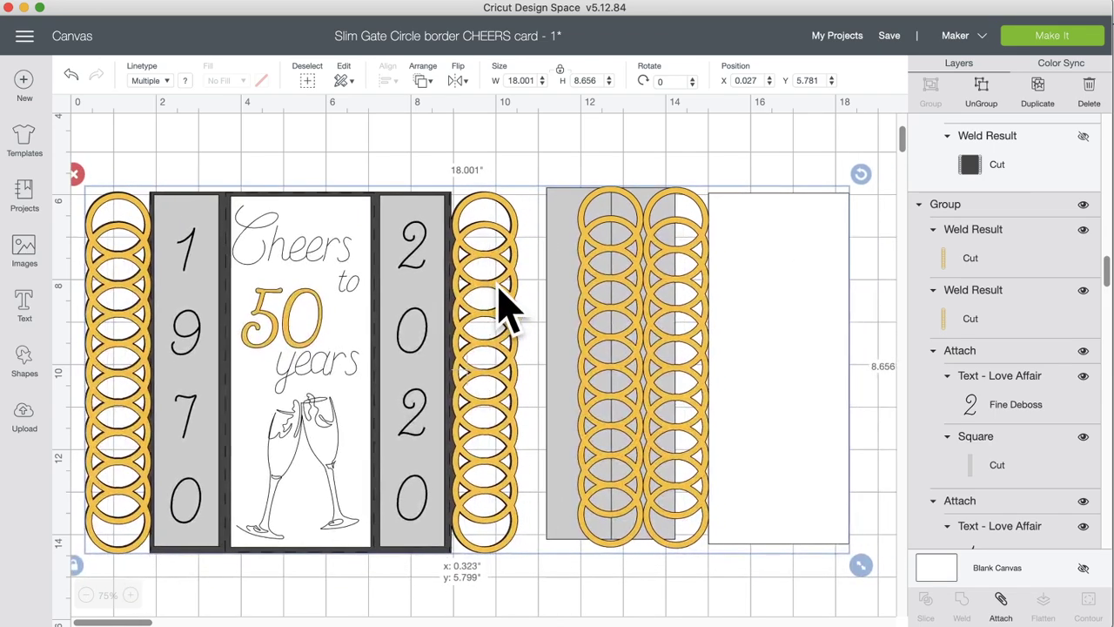
pyautogui.click(990, 89)
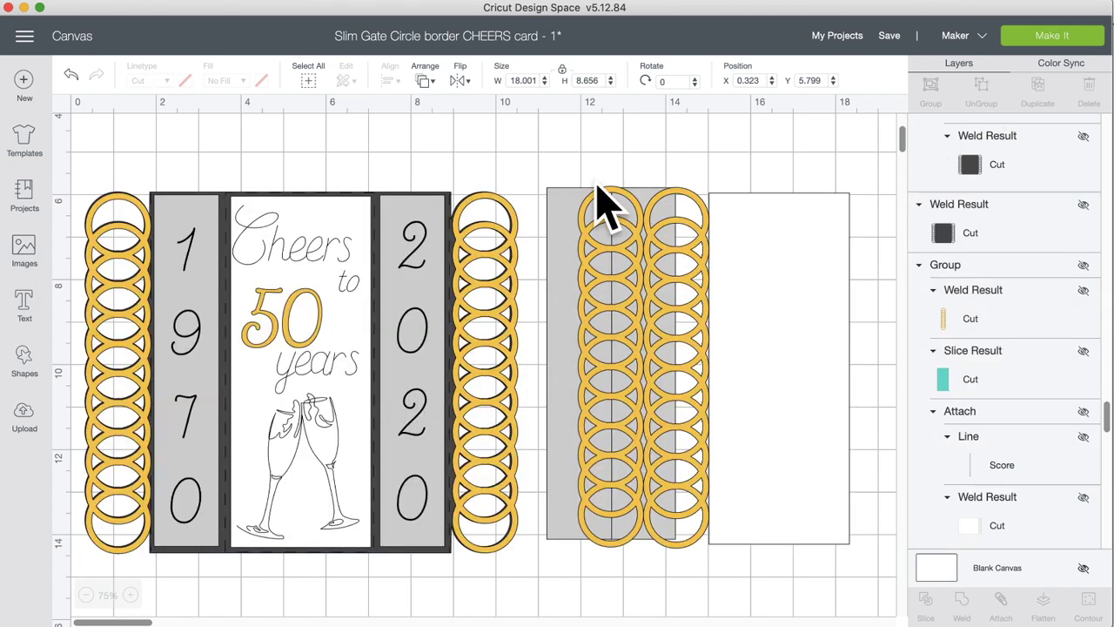
# Spread out the loose pieces beside the 50-year card: white rectangle, two gold circle borders and plain gray strips.
pyautogui.moveTo(787, 374); pyautogui.dragTo(811, 359)
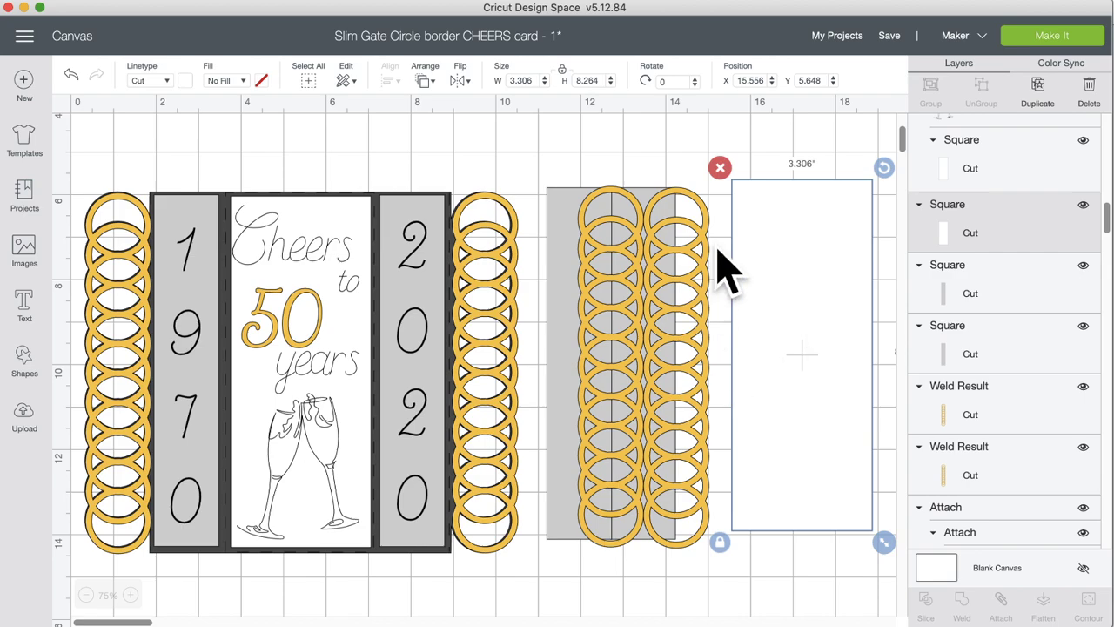
pyautogui.moveTo(683, 325); pyautogui.dragTo(862, 316)
pyautogui.moveTo(609, 326); pyautogui.dragTo(861, 300)
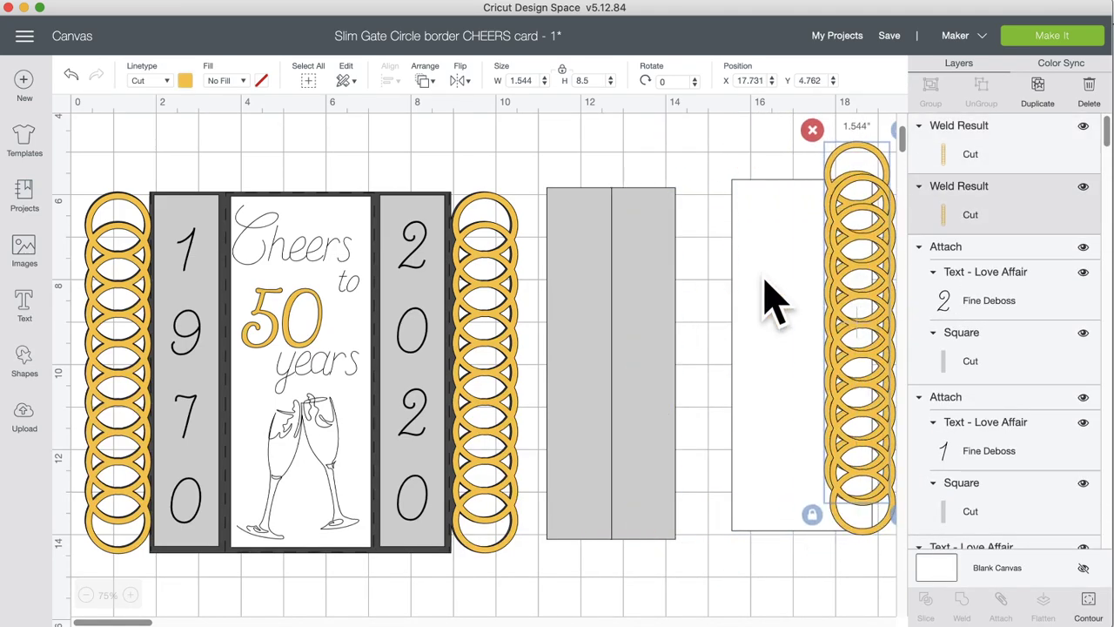
pyautogui.moveTo(597, 336)
pyautogui.mouseDown()
pyautogui.moveTo(635, 322)
pyautogui.moveTo(591, 341)
pyautogui.mouseUp()
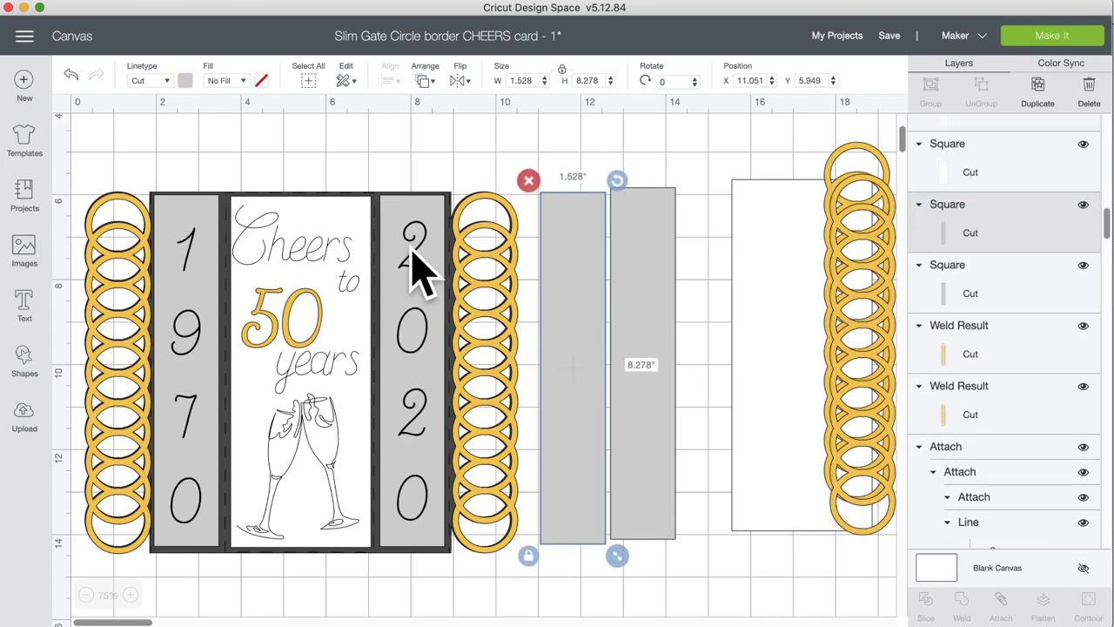
pyautogui.click(407, 405)
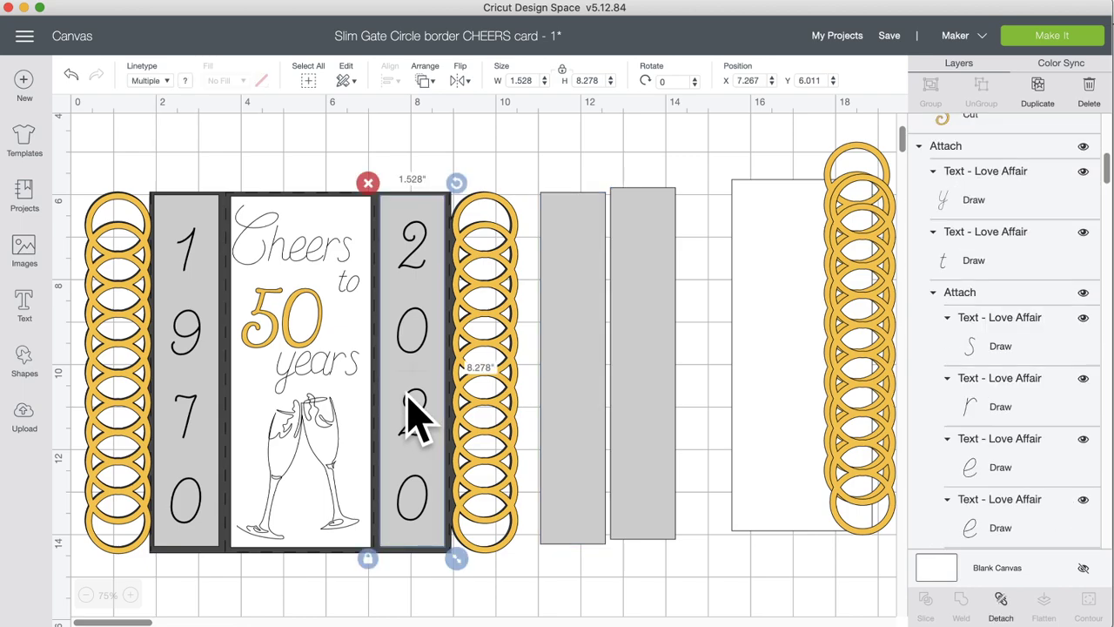
pyautogui.click(1035, 103)
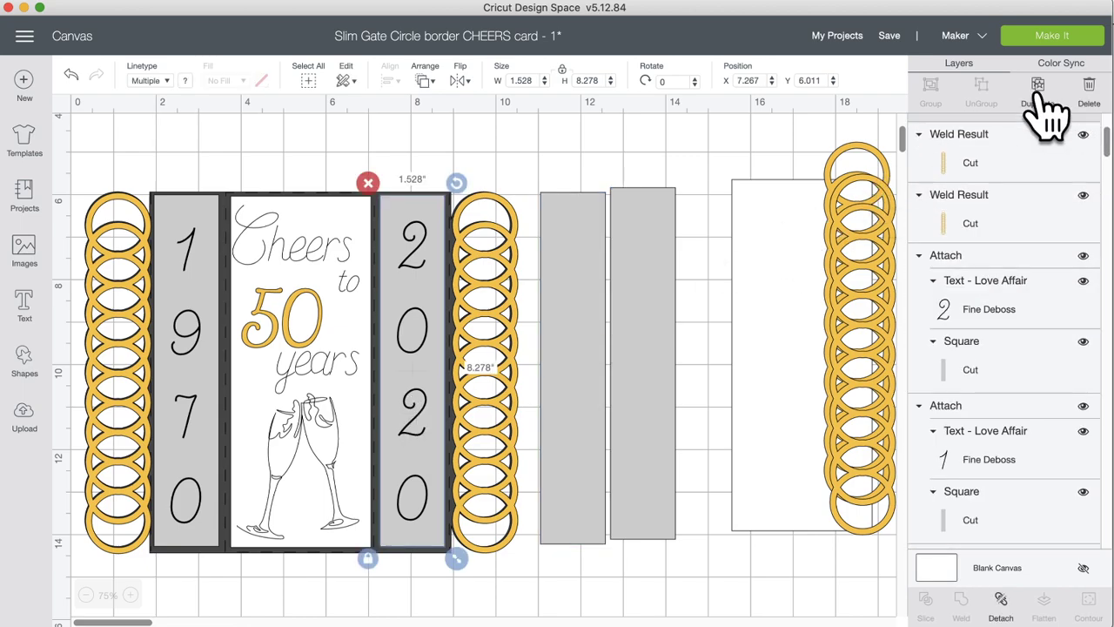
pyautogui.moveTo(427, 335); pyautogui.dragTo(433, 294)
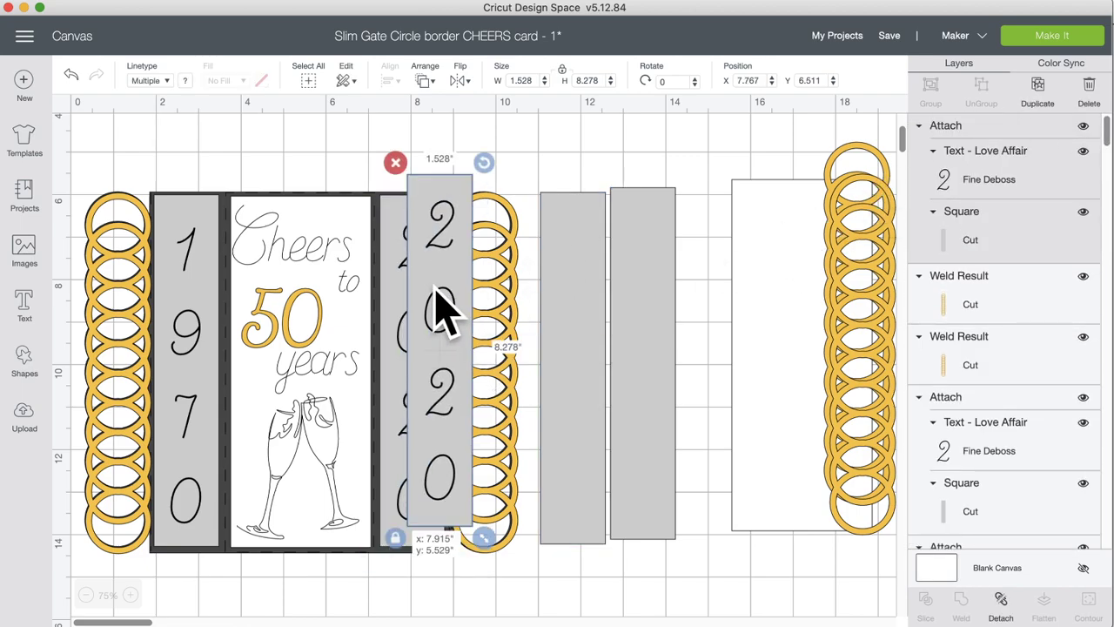
pyautogui.moveTo(596, 282)
pyautogui.mouseDown()
pyautogui.moveTo(601, 310)
pyautogui.moveTo(607, 271)
pyautogui.mouseUp()
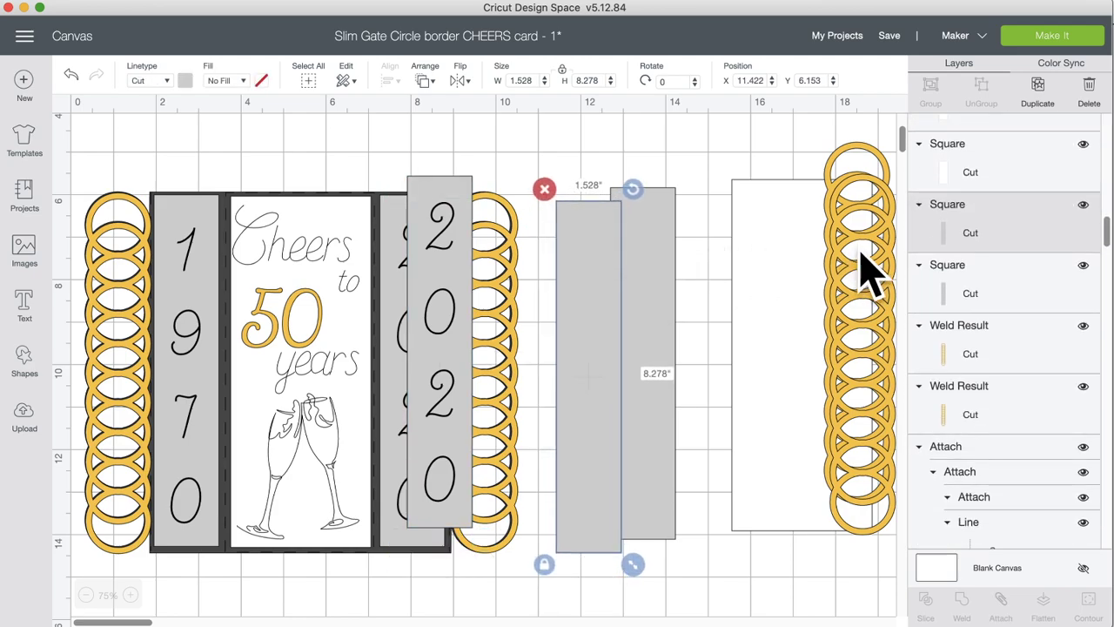
pyautogui.moveTo(613, 309); pyautogui.dragTo(603, 298)
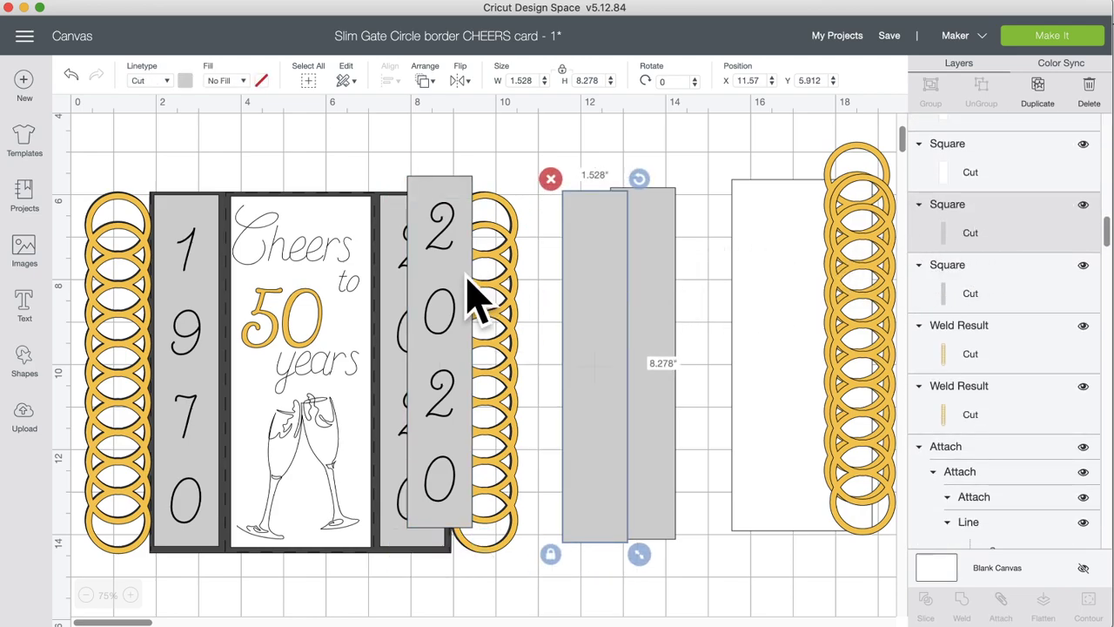
pyautogui.click(448, 250)
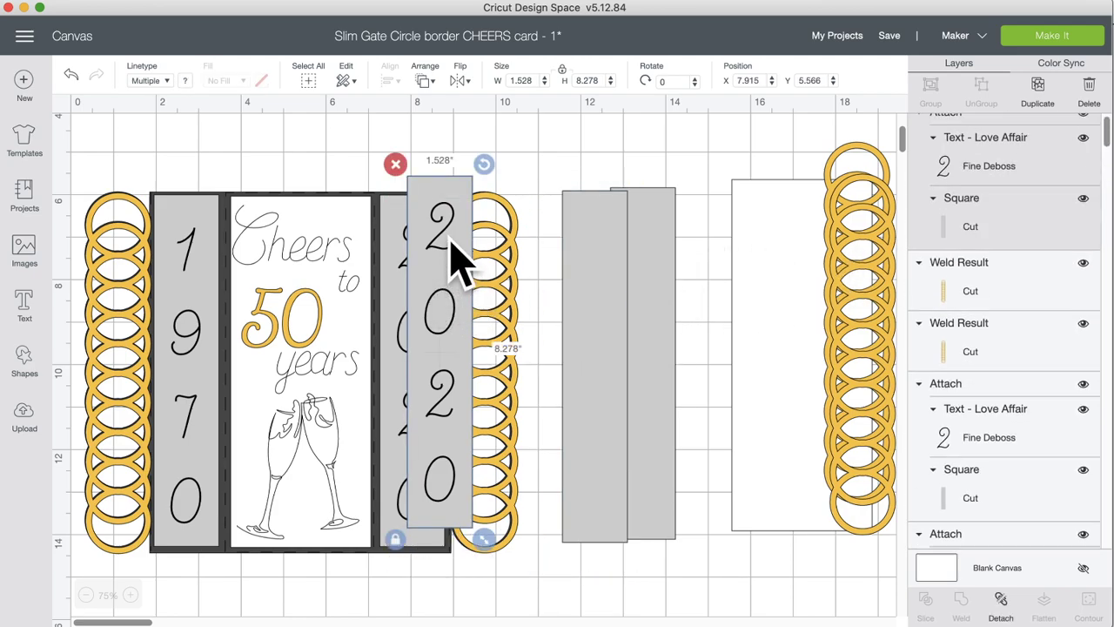
pyautogui.click(395, 163)
# Move the 2020 panel off the card into the empty area below, at about X 7.415, Y 15.326.
pyautogui.moveTo(439, 326)
pyautogui.mouseDown()
pyautogui.moveTo(447, 305)
pyautogui.moveTo(477, 292)
pyautogui.moveTo(476, 266)
pyautogui.moveTo(552, 273)
pyautogui.moveTo(426, 281)
pyautogui.moveTo(443, 311)
pyautogui.mouseUp()
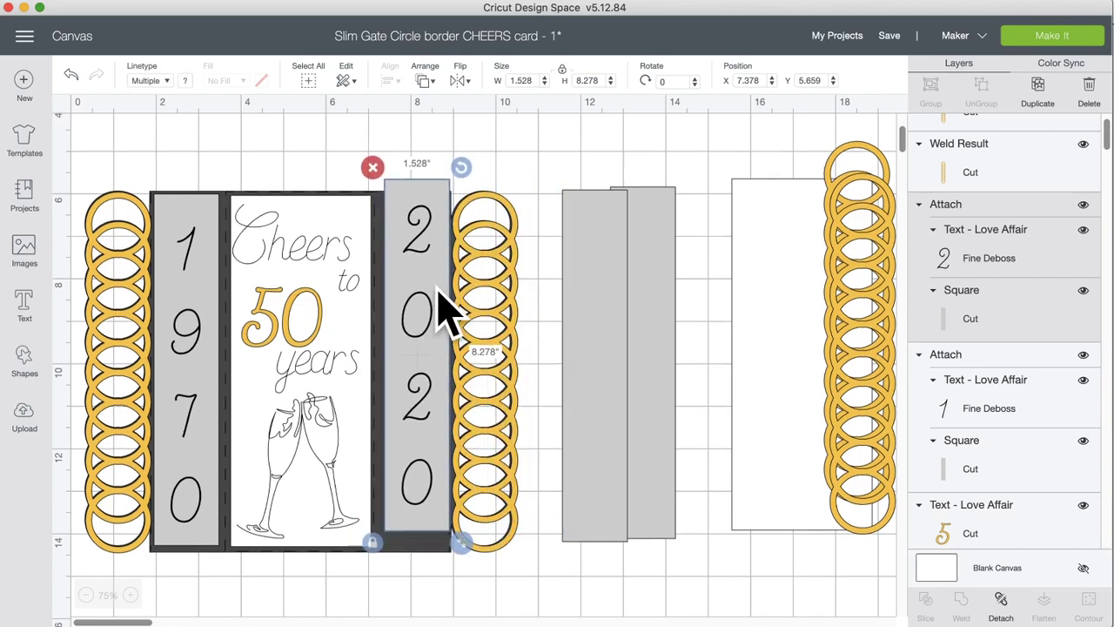
pyautogui.scroll(-5, 443, 311)
pyautogui.moveTo(443, 248); pyautogui.dragTo(510, 467)
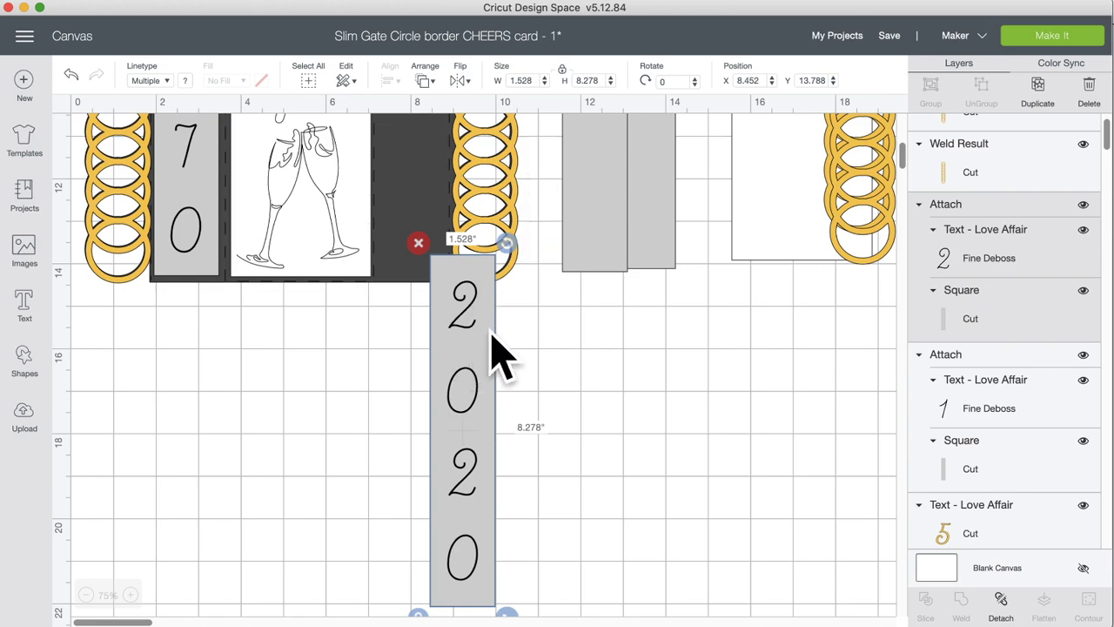
pyautogui.scroll(-2, 568, 296)
pyautogui.moveTo(461, 233); pyautogui.dragTo(420, 302)
pyautogui.click(477, 289)
pyautogui.click(420, 265)
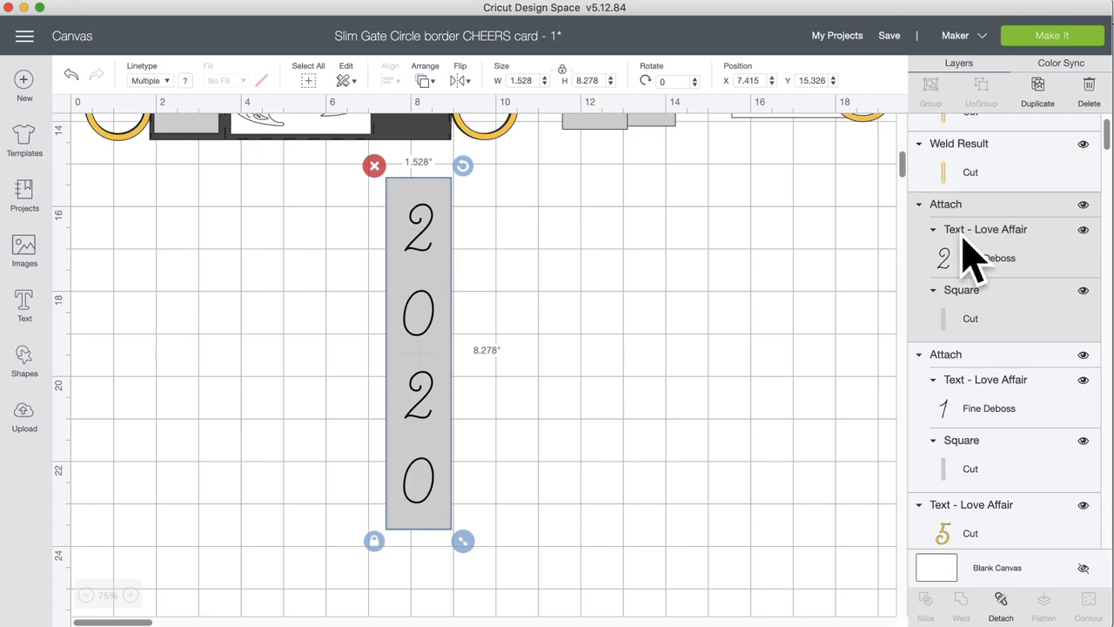
# Detach the 2020 panel and change its vertical year text to 2021.
pyautogui.click(1005, 609)
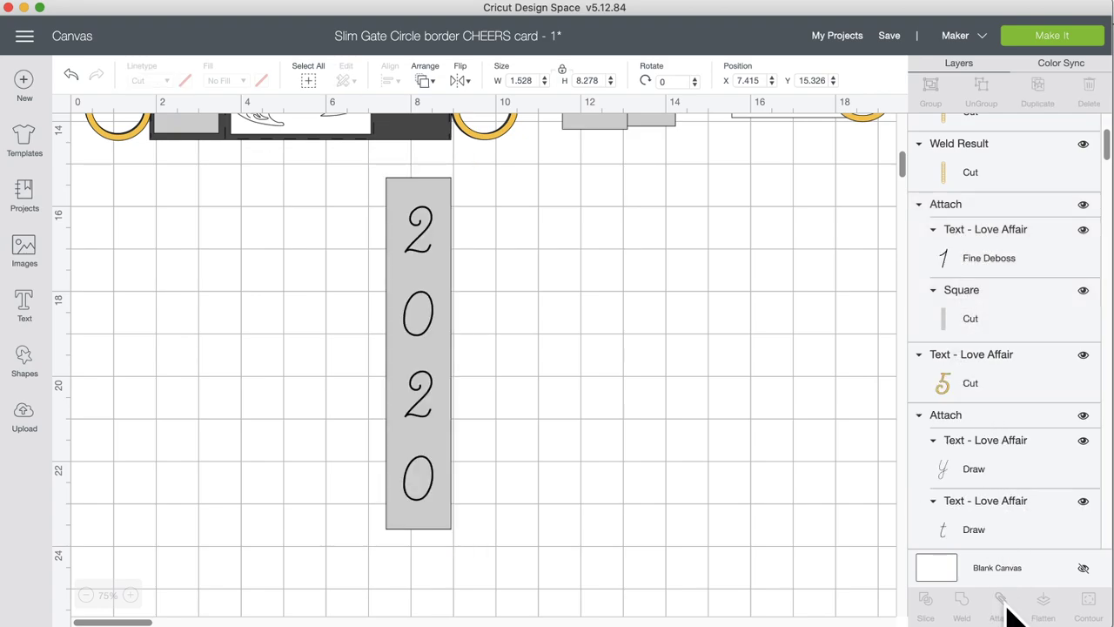
pyautogui.click(432, 483)
pyautogui.doubleClick(433, 483)
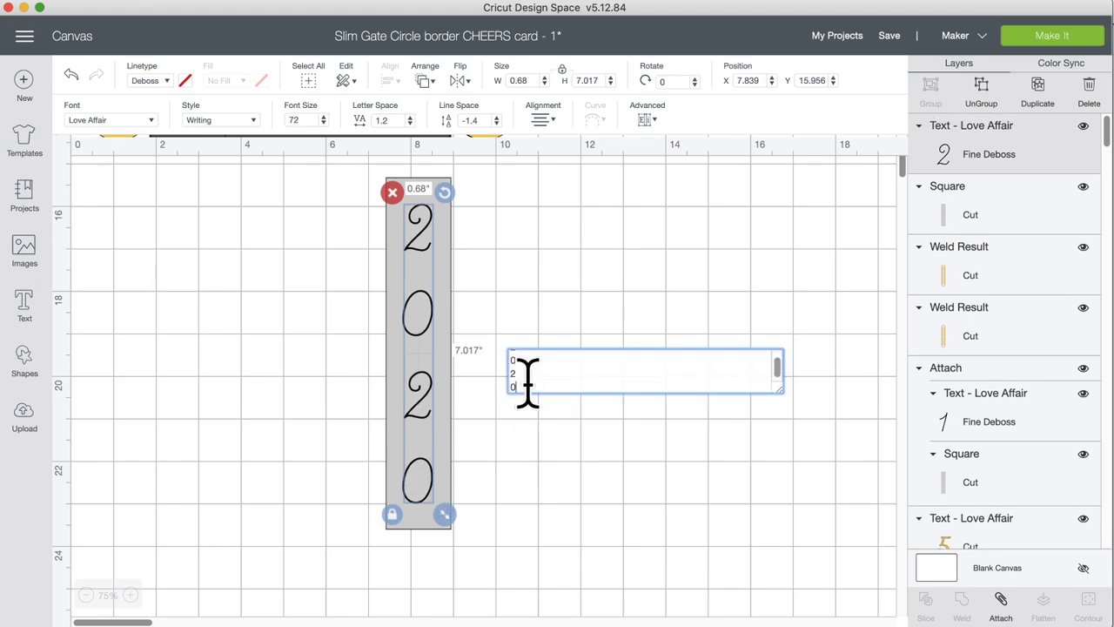
pyautogui.press('BackSpace')
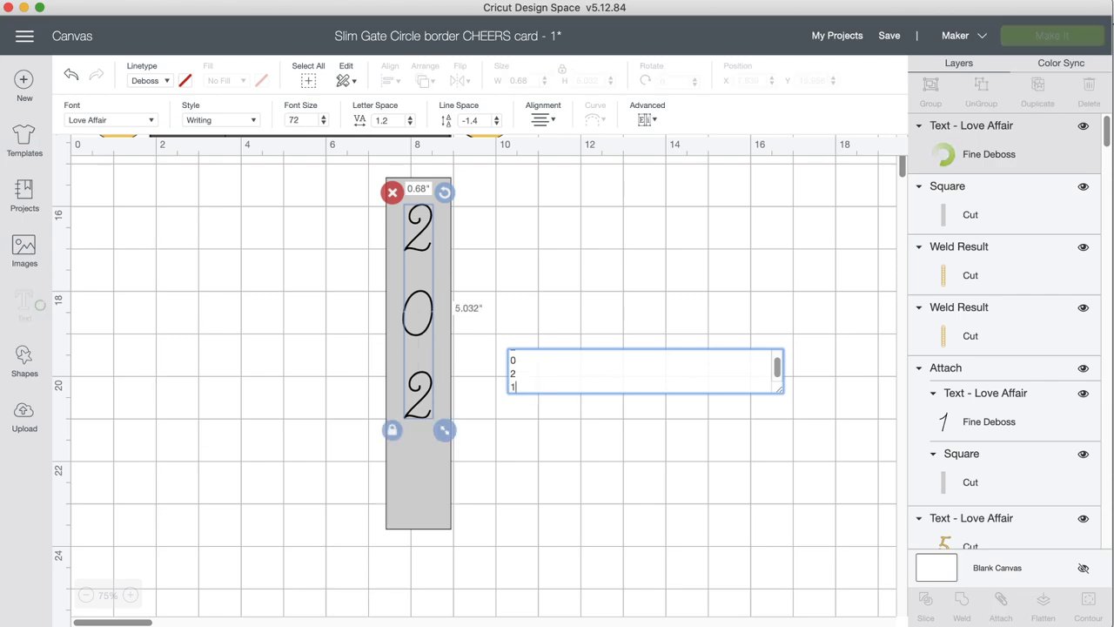
pyautogui.write('1')
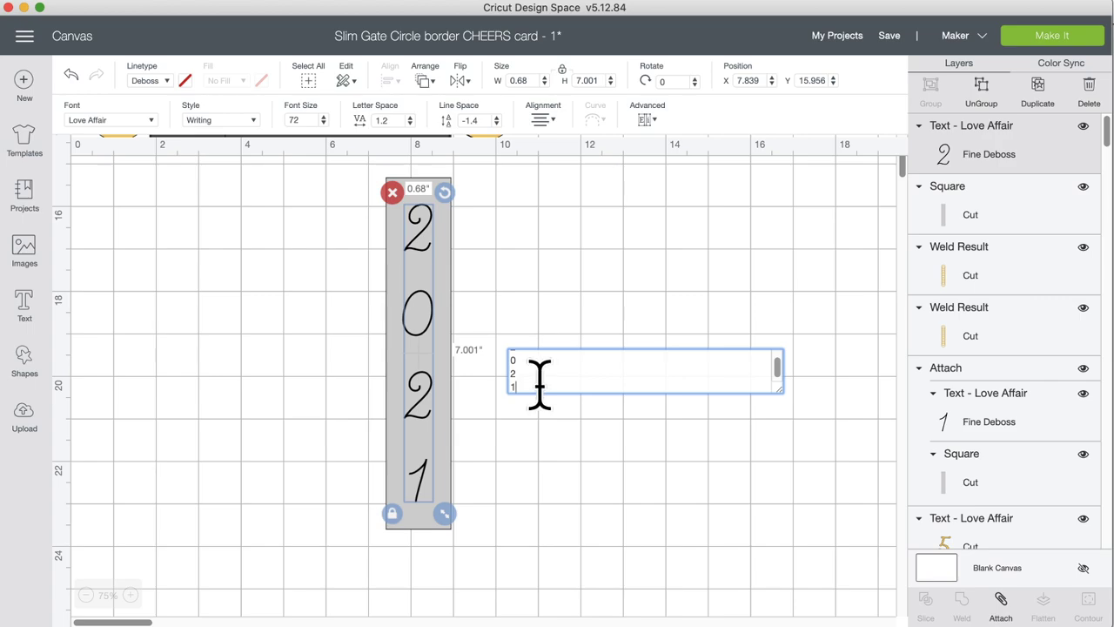
pyautogui.click(510, 438)
pyautogui.moveTo(513, 519); pyautogui.dragTo(287, 301)
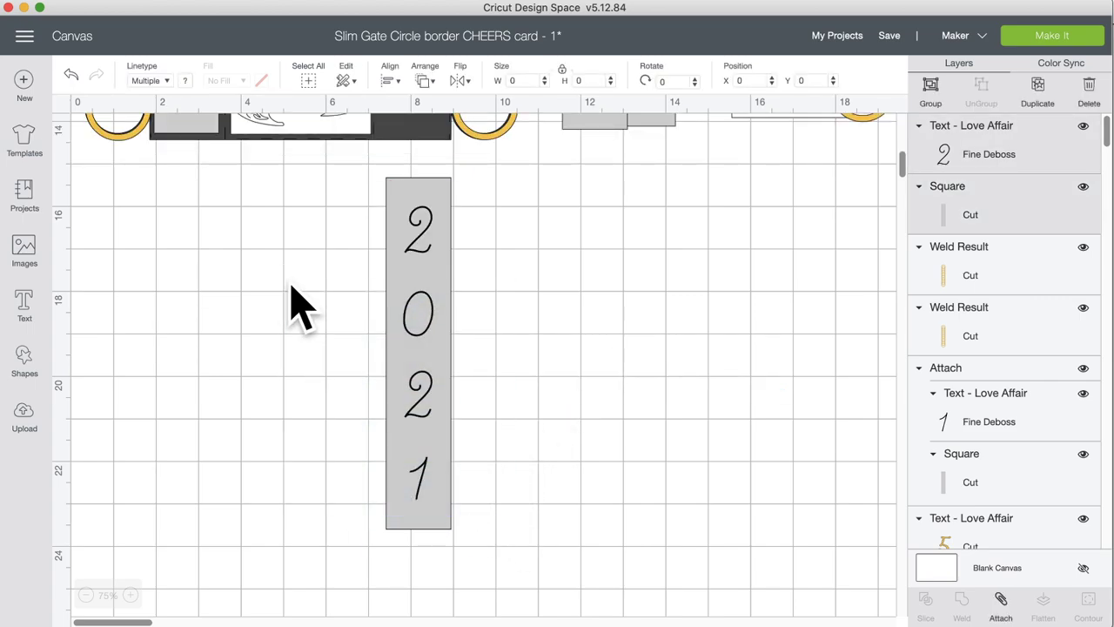
pyautogui.click(1002, 607)
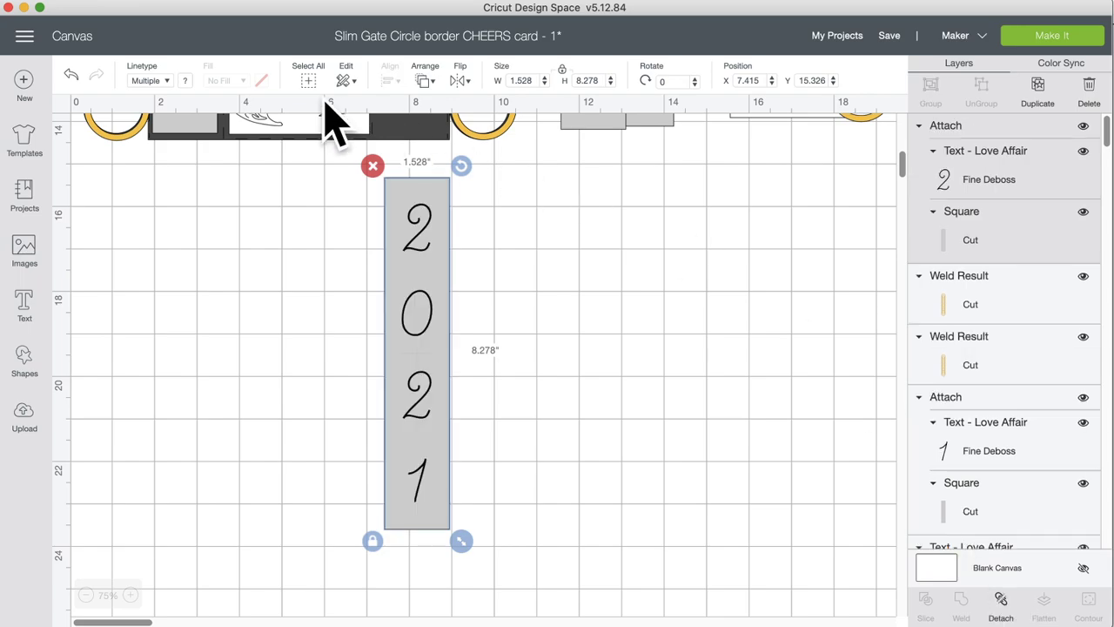
pyautogui.click(71, 75)
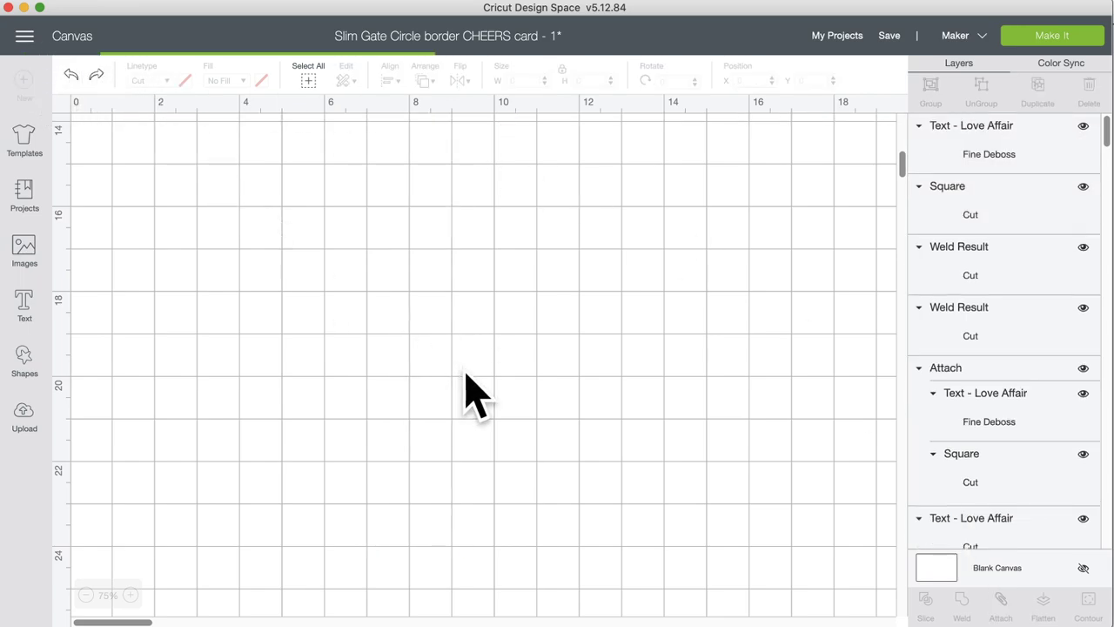
# Shift the 2021 text slightly, select it together with its gray panel, and align the two by their centers.
pyautogui.moveTo(425, 335)
pyautogui.mouseDown()
pyautogui.moveTo(453, 318)
pyautogui.moveTo(407, 333)
pyautogui.moveTo(430, 326)
pyautogui.moveTo(435, 345)
pyautogui.mouseUp()
pyautogui.click(512, 344)
pyautogui.moveTo(522, 287); pyautogui.dragTo(336, 335)
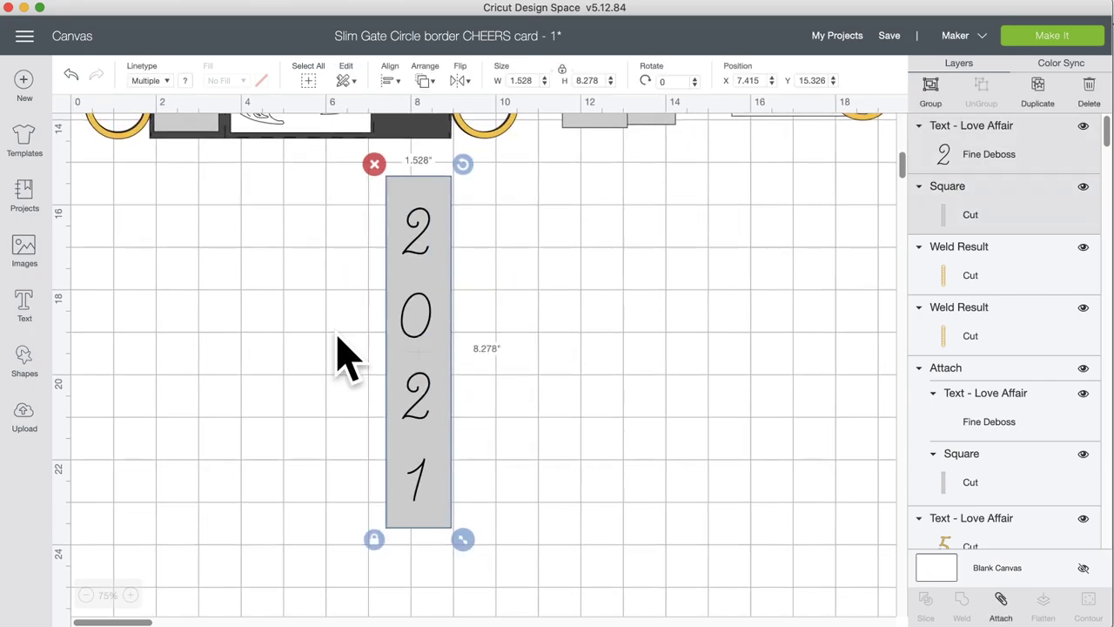
pyautogui.click(396, 96)
pyautogui.click(409, 259)
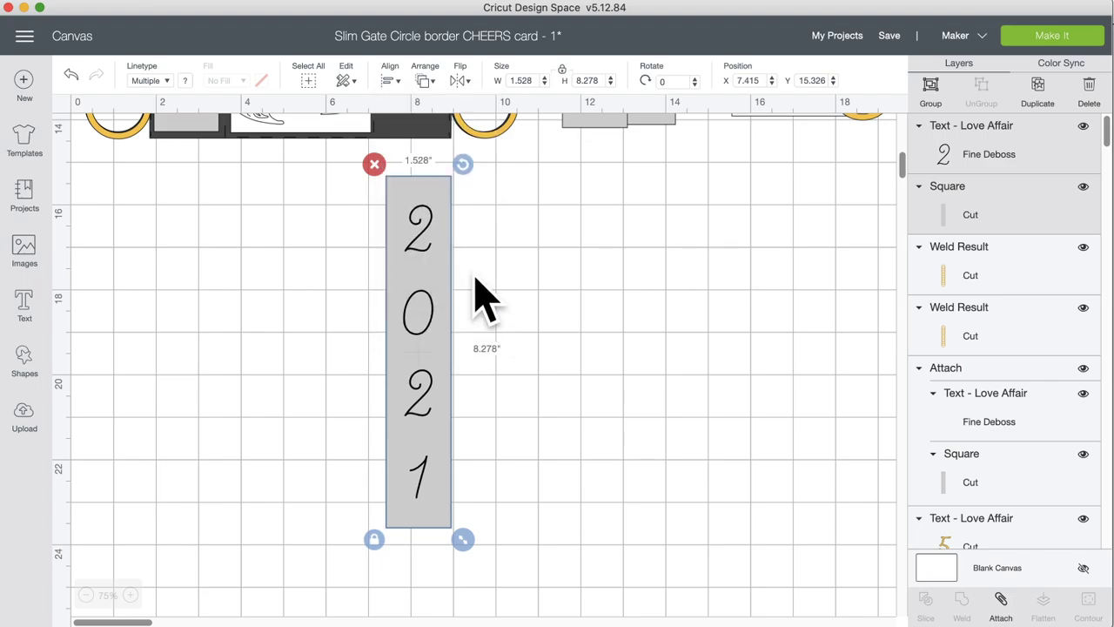
pyautogui.hscroll(1, 709, 509)
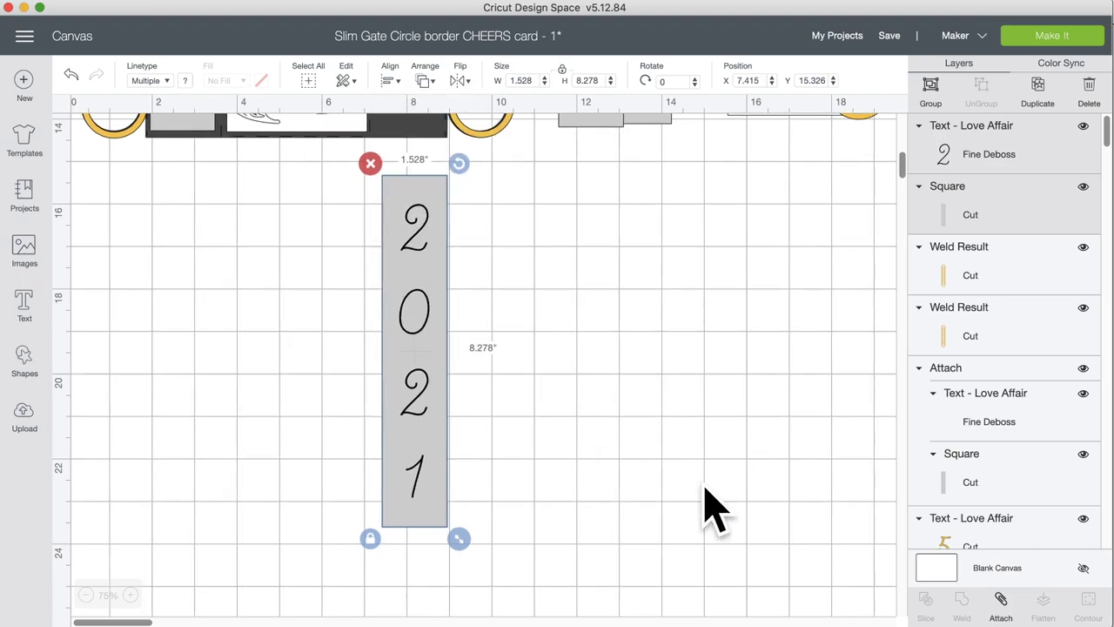
# Attach the 2021 text to its gray panel and move the panel to about X 9.36, Y 13.511.
pyautogui.click(1000, 601)
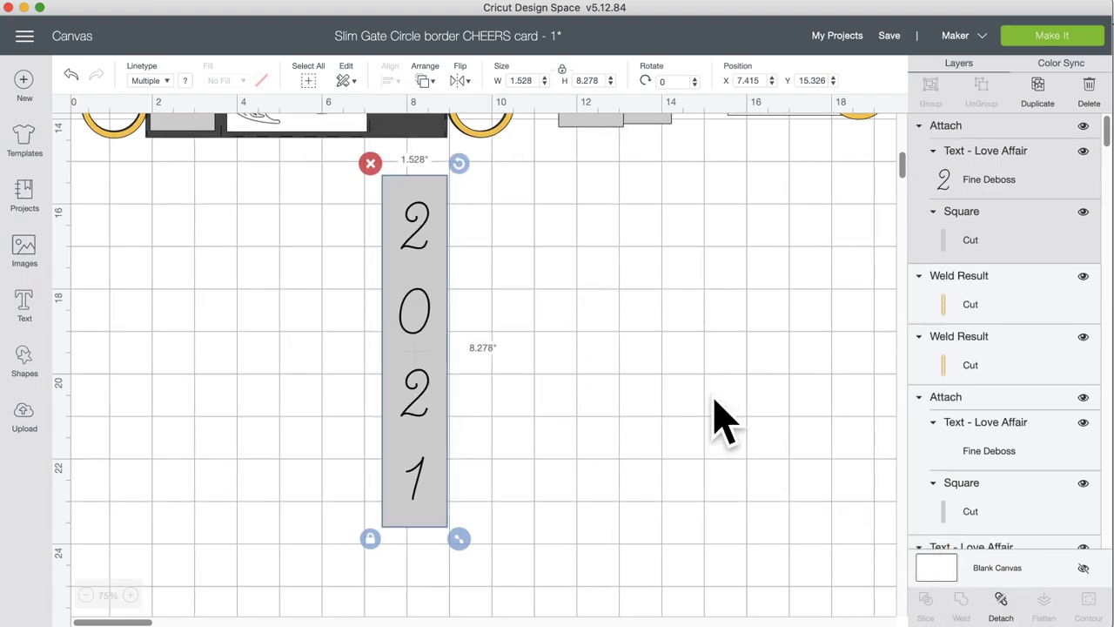
pyautogui.click(621, 354)
pyautogui.scroll(5, 529, 331)
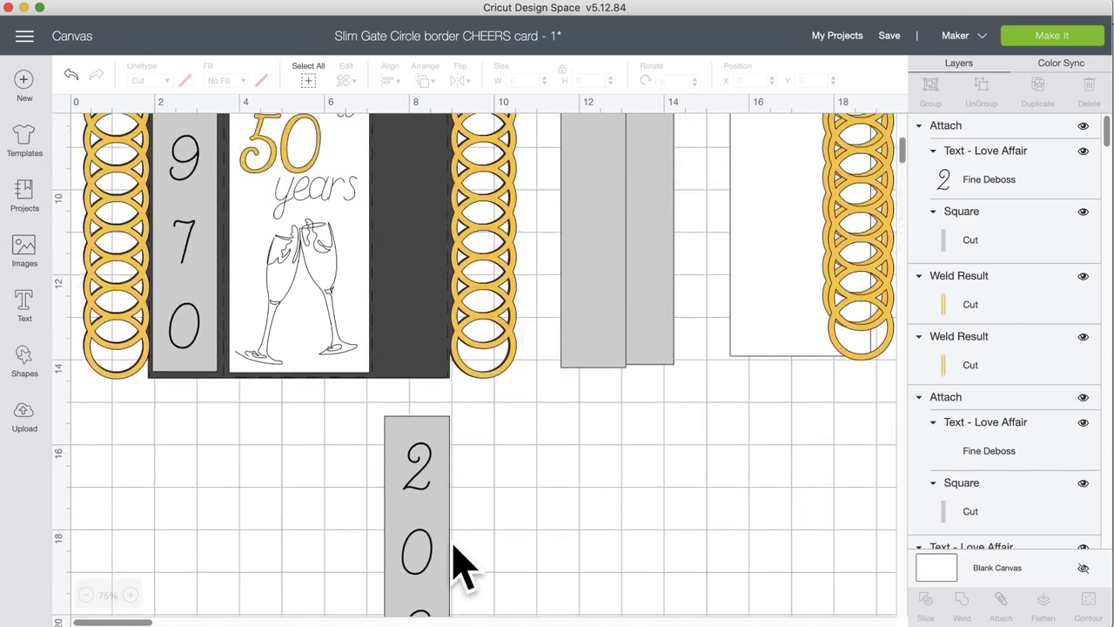
pyautogui.moveTo(420, 544); pyautogui.dragTo(505, 466)
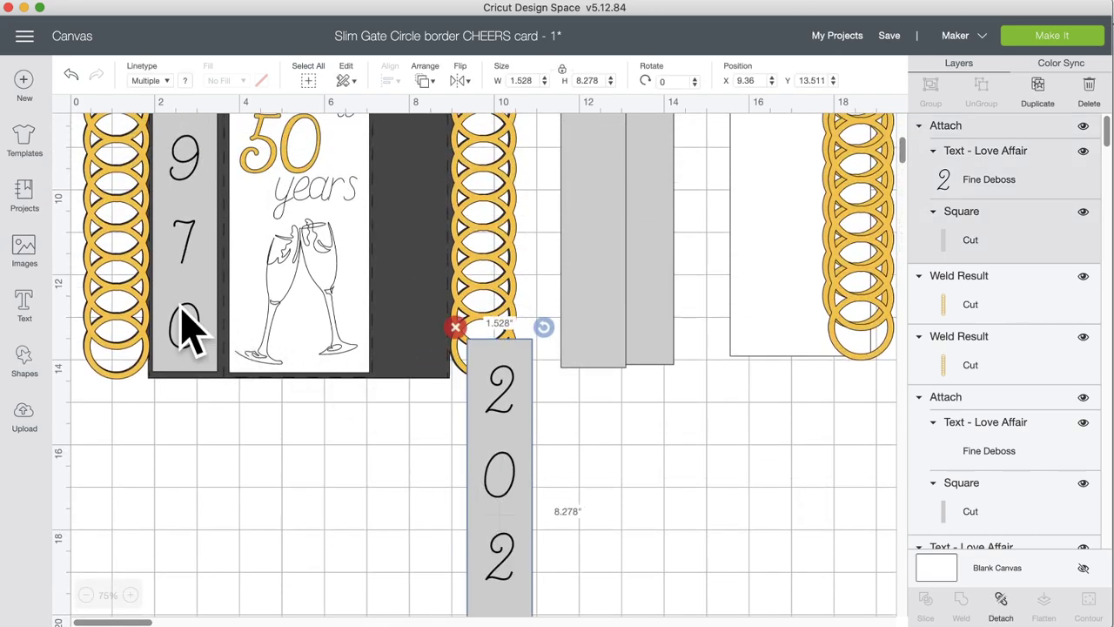
# Move the 1970 panel down off the card and put it back over its side strip at about X 2.023, Y 6.375.
pyautogui.click(193, 329)
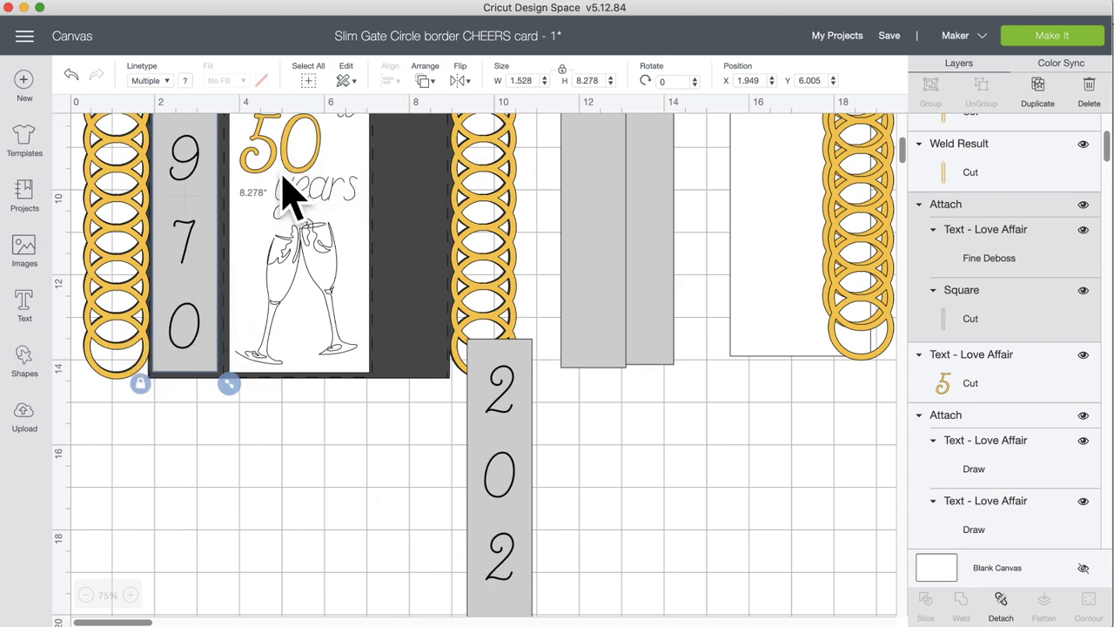
pyautogui.moveTo(200, 314); pyautogui.dragTo(207, 443)
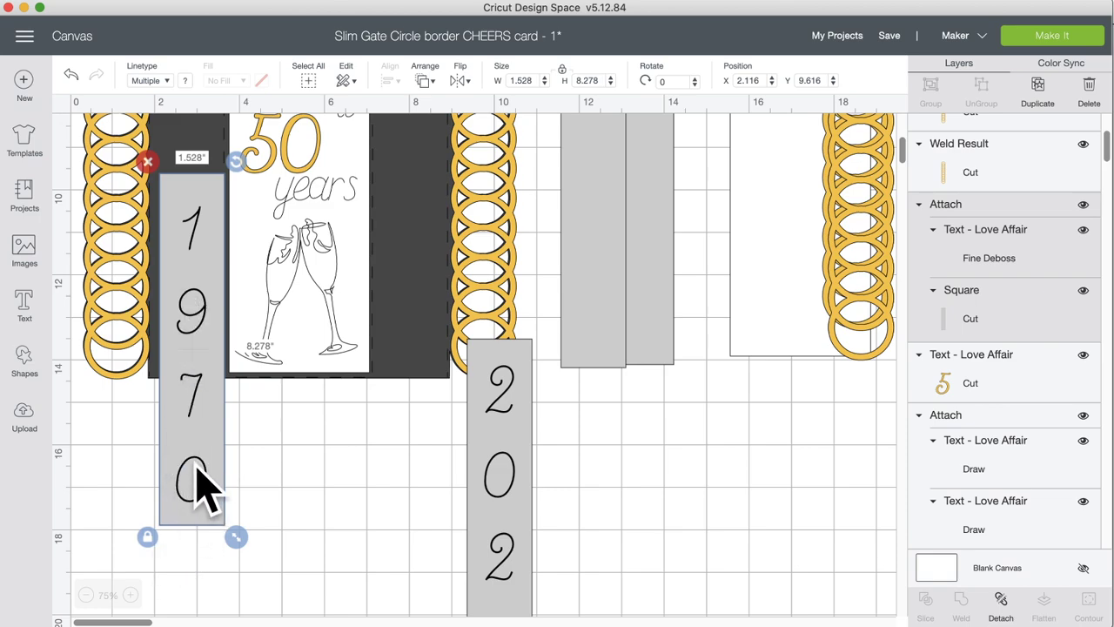
pyautogui.moveTo(197, 470)
pyautogui.mouseDown()
pyautogui.moveTo(199, 505)
pyautogui.moveTo(203, 488)
pyautogui.mouseUp()
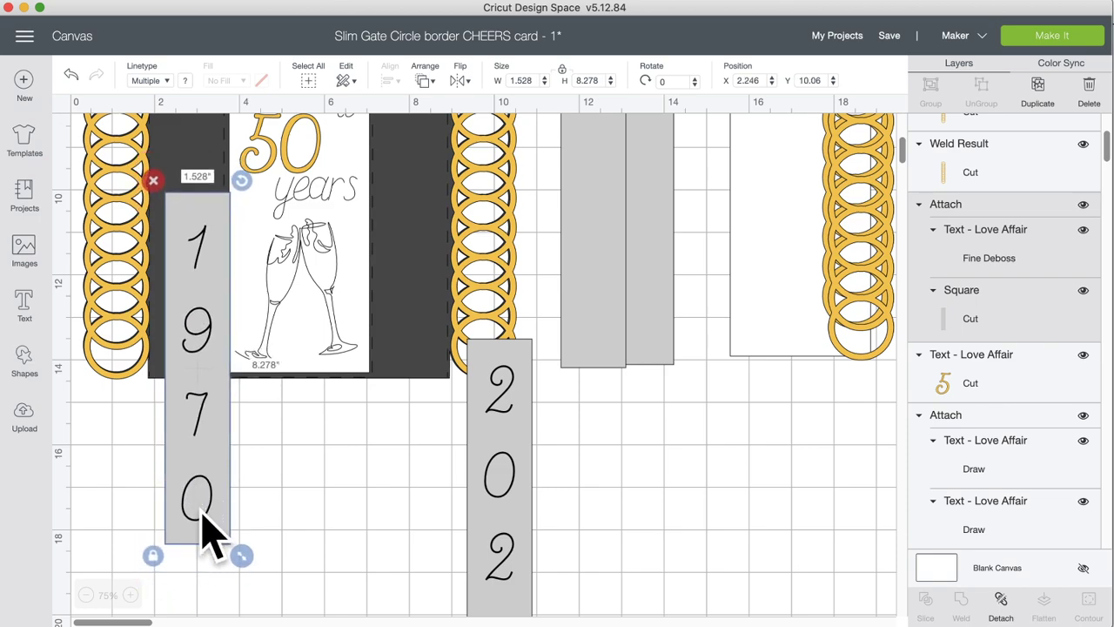
pyautogui.moveTo(196, 504); pyautogui.dragTo(195, 342)
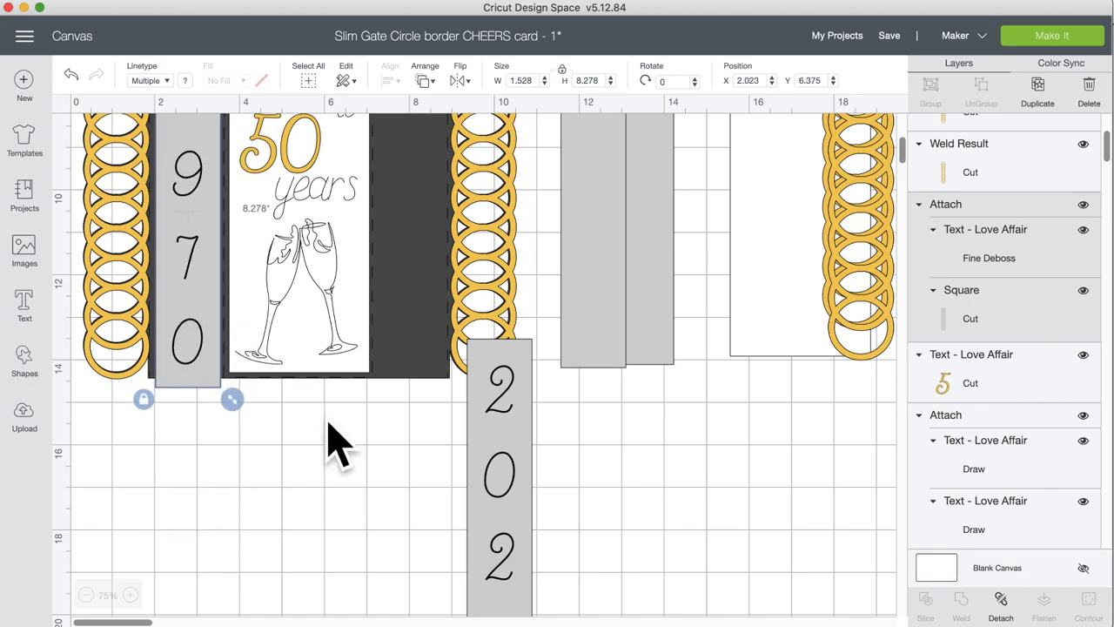
# Move the gold 50 off the card into the empty area below, at about X 4.272, Y 16.054.
pyautogui.scroll(3, 331, 443)
pyautogui.click(291, 292)
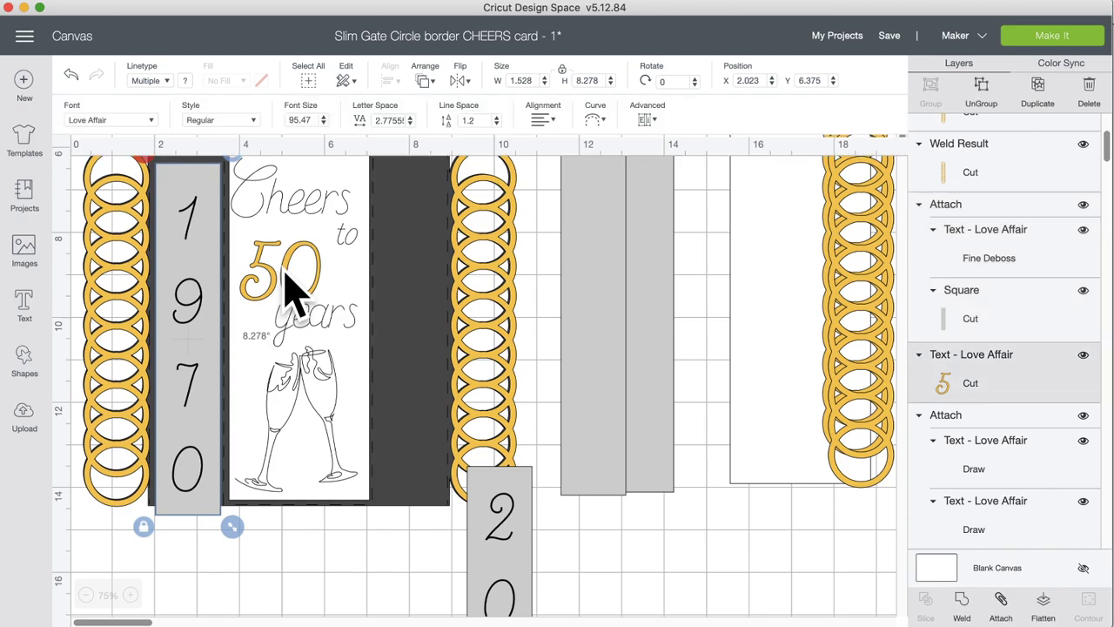
pyautogui.moveTo(291, 292); pyautogui.dragTo(318, 601)
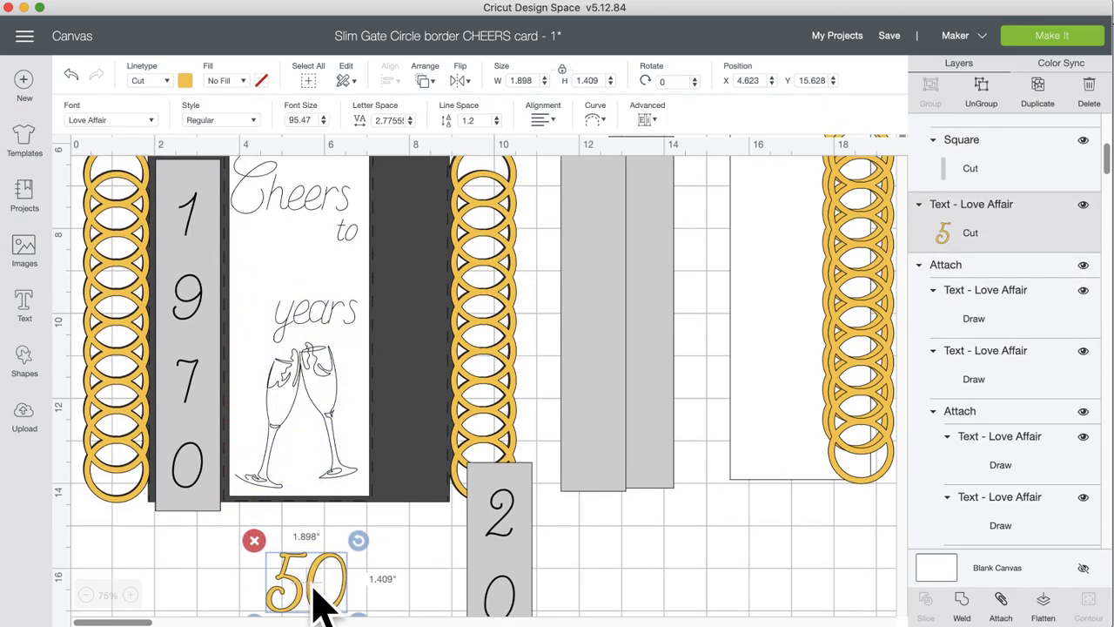
pyautogui.scroll(-3, 331, 522)
pyautogui.moveTo(322, 457); pyautogui.dragTo(308, 475)
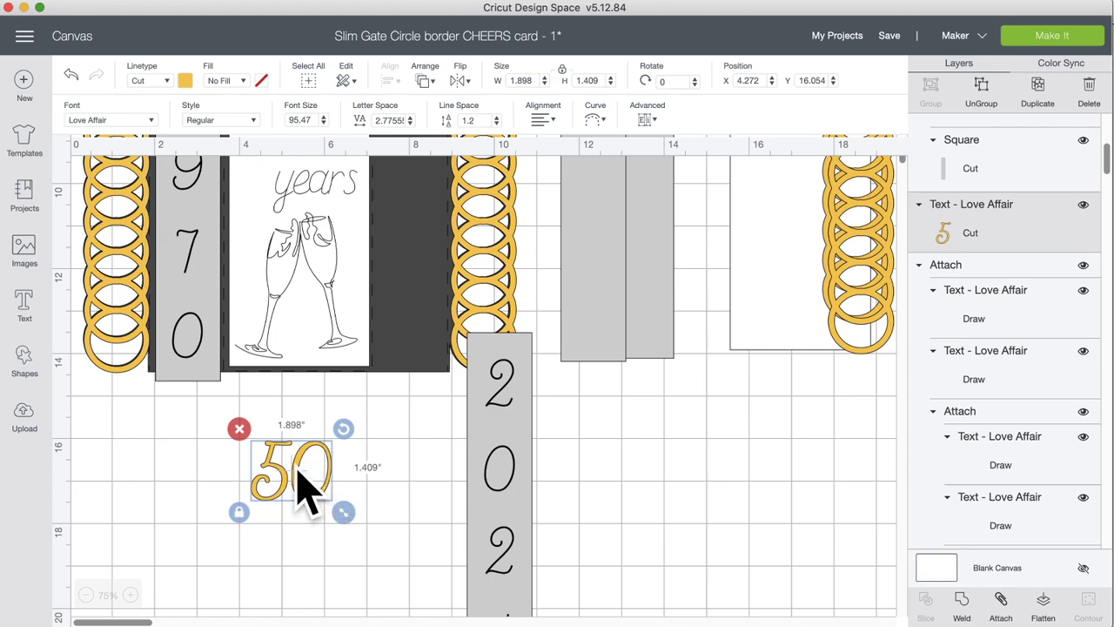
# Try replacing the gold 50 text with repeated 5s, and restore it to 50.
pyautogui.doubleClick(299, 471)
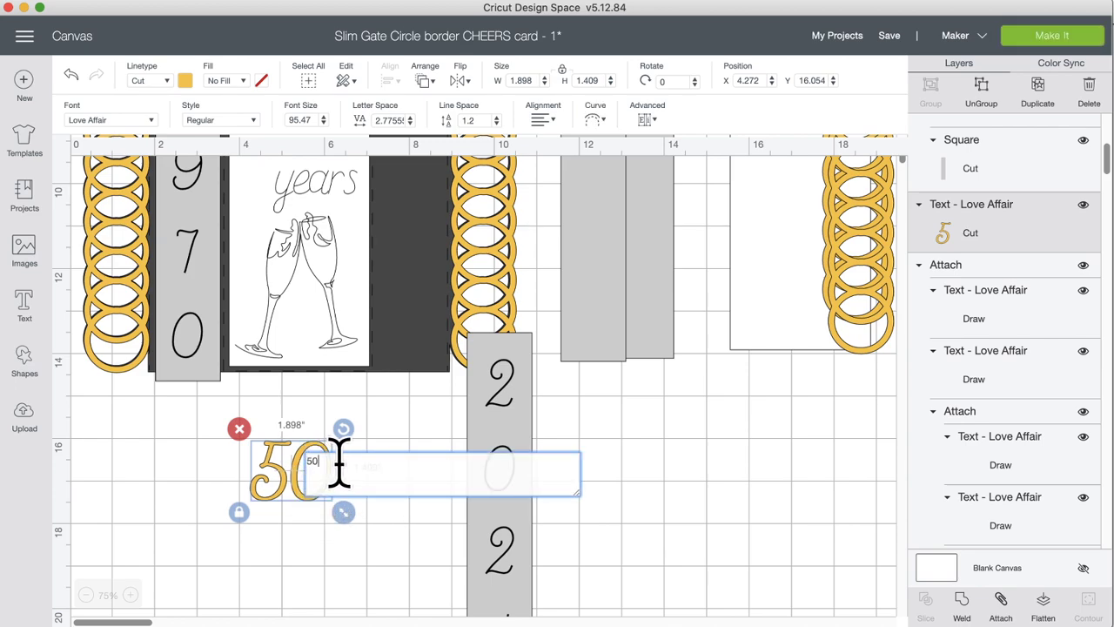
pyautogui.press('BackSpace')
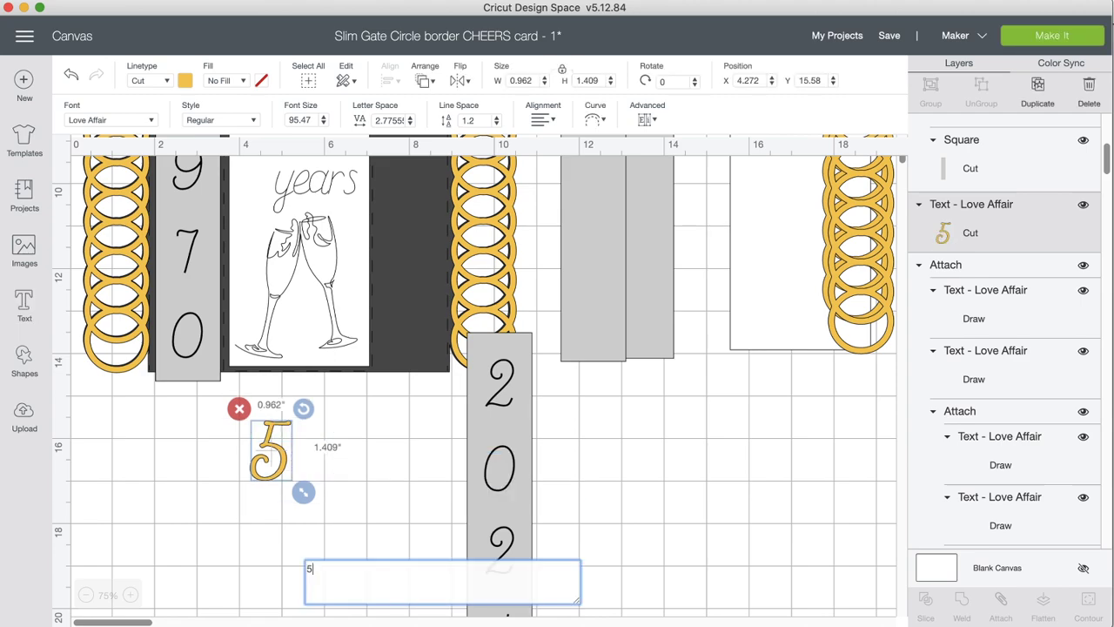
pyautogui.write('5')
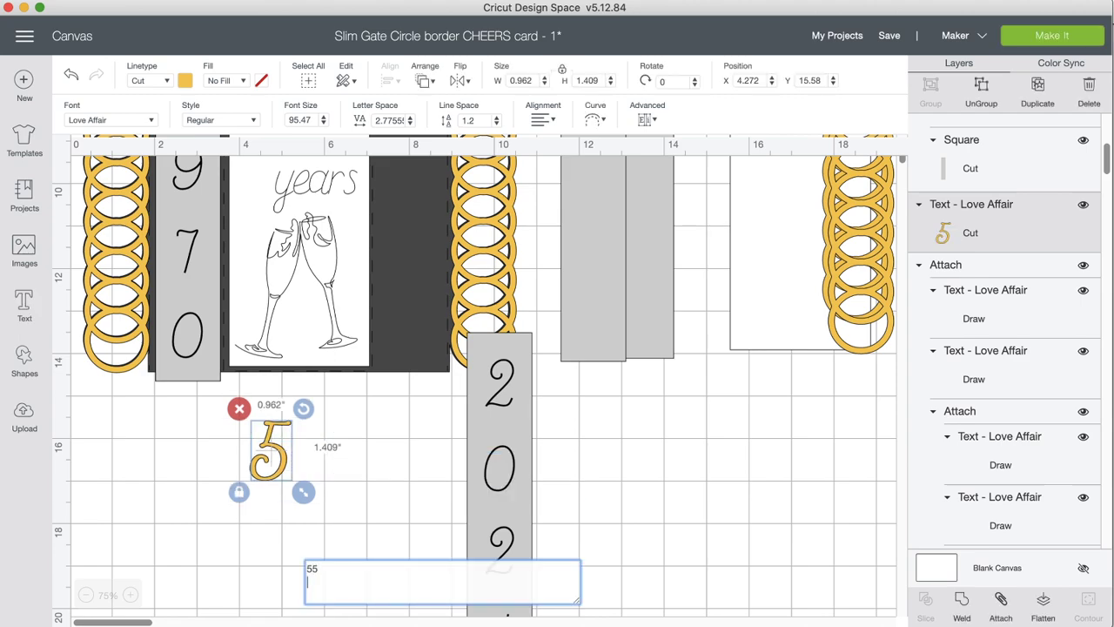
pyautogui.click(374, 470)
pyautogui.click(287, 467)
pyautogui.press('BackSpace')
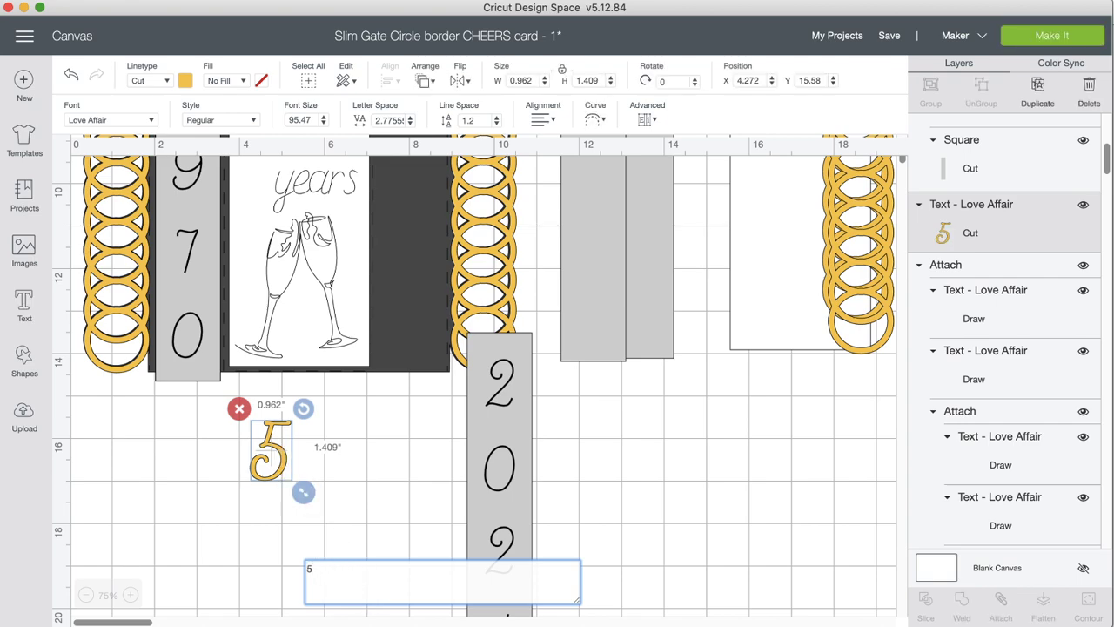
pyautogui.write('555')
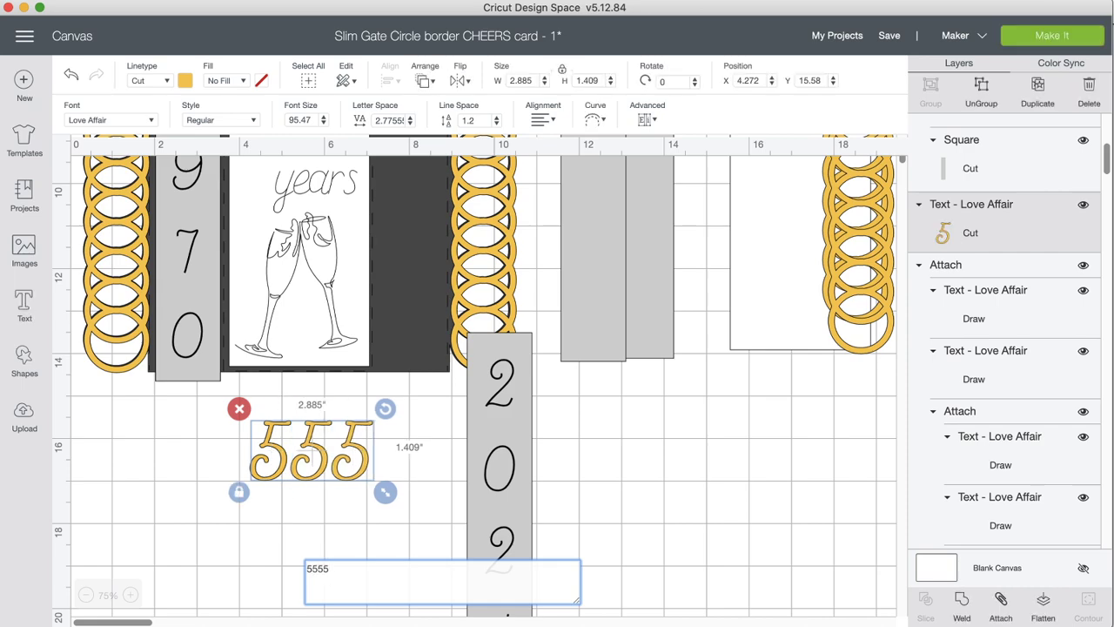
pyautogui.press('BackSpace')
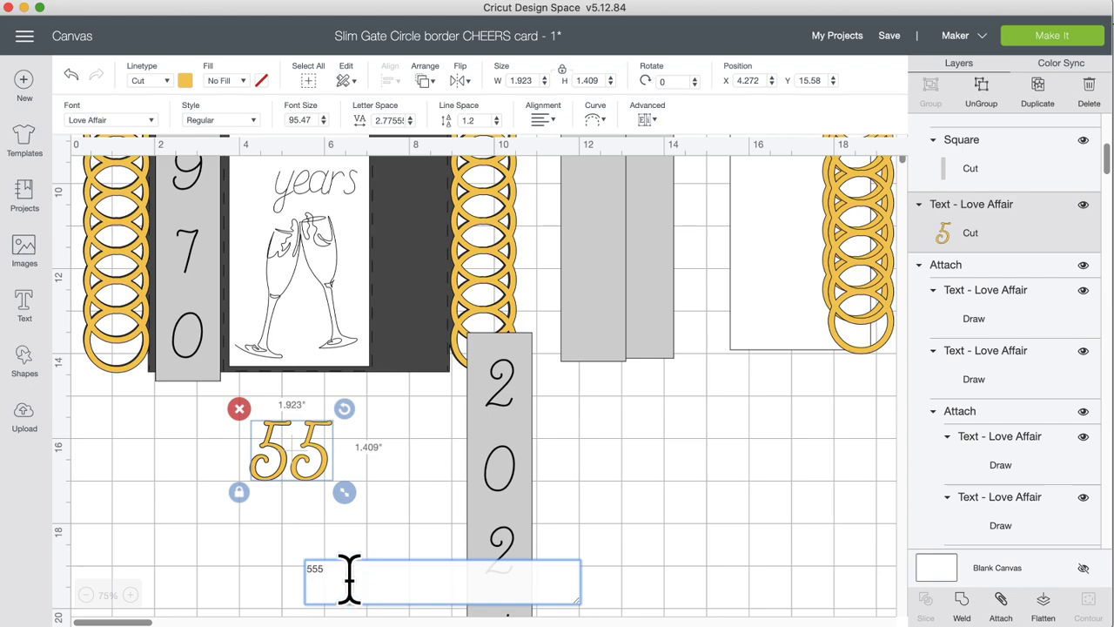
pyautogui.press('BackSpace')
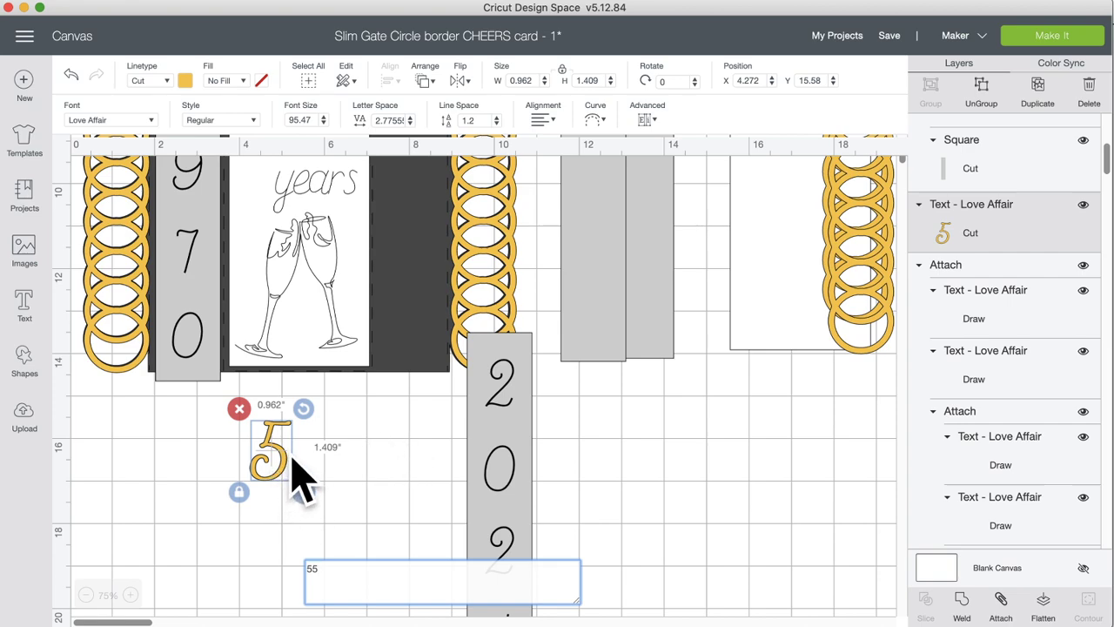
pyautogui.write('0')
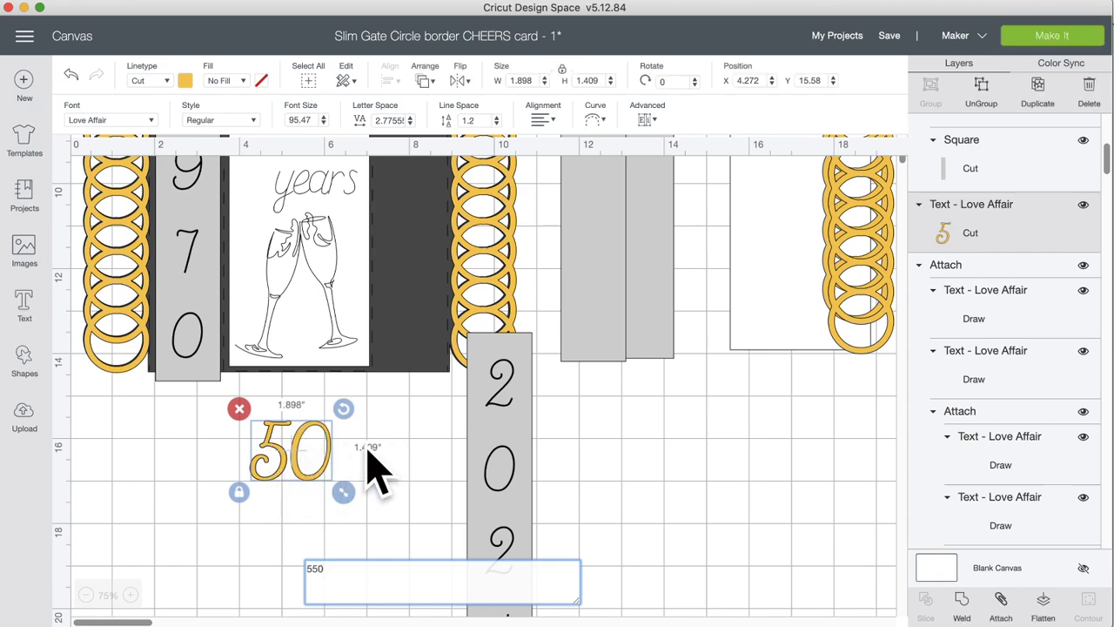
pyautogui.click(381, 465)
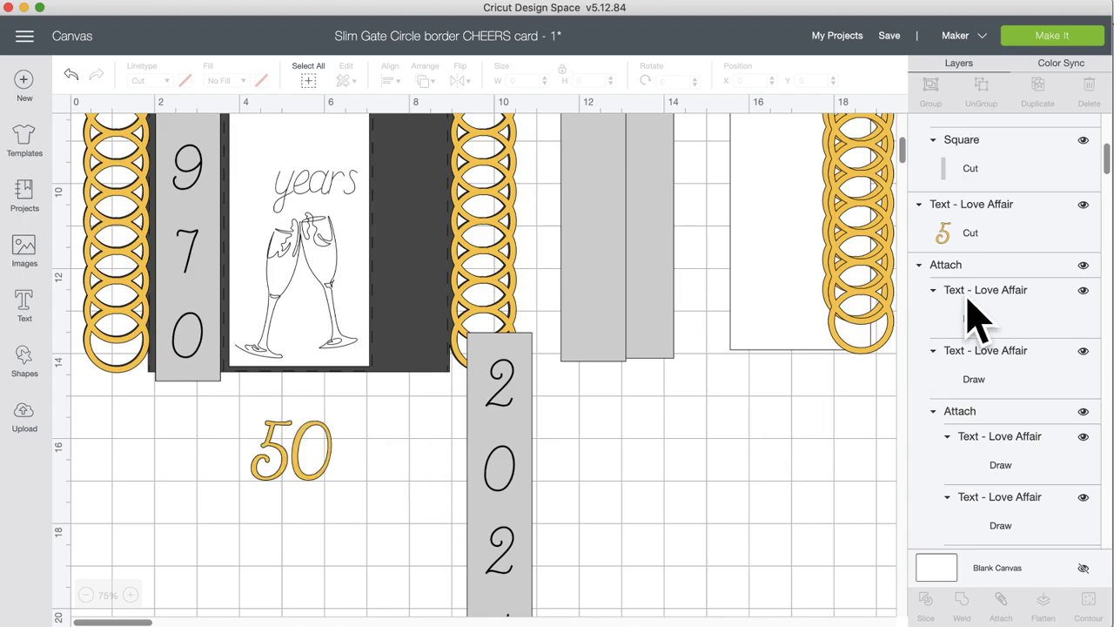
# Detach the white Cheers panel into its separate text, drawing and square pieces.
pyautogui.scroll(5, 554, 455)
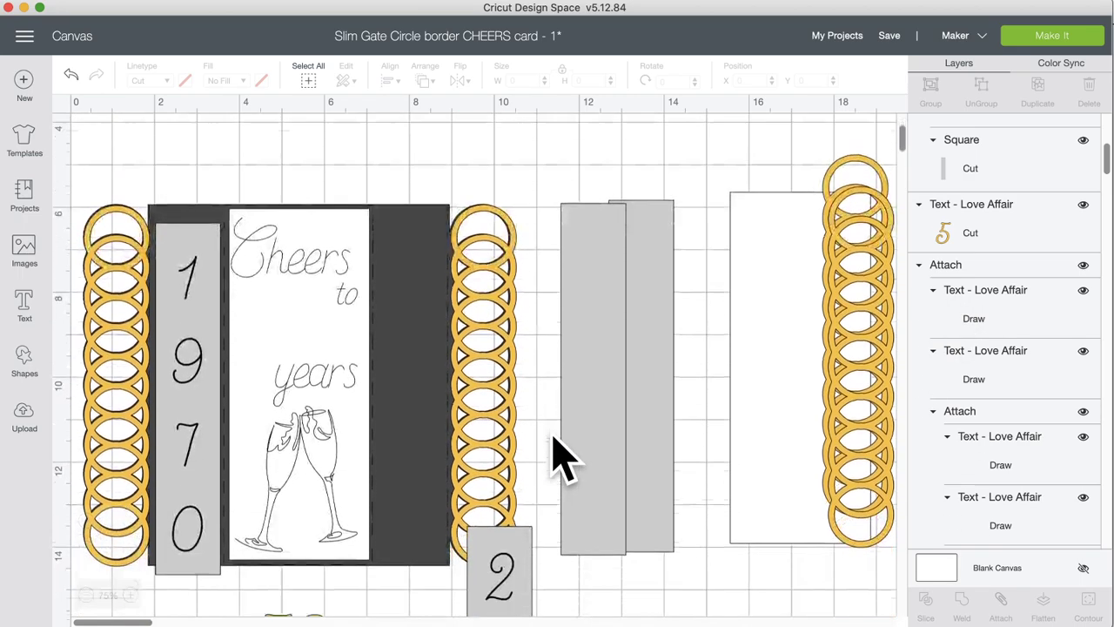
pyautogui.scroll(-1, 561, 457)
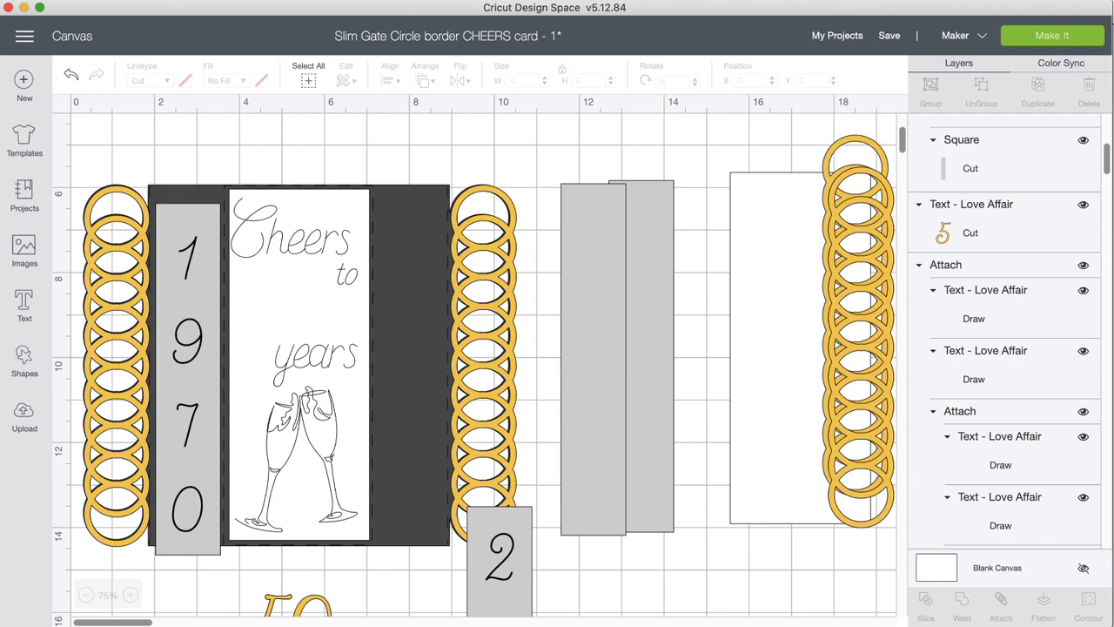
pyautogui.click(300, 255)
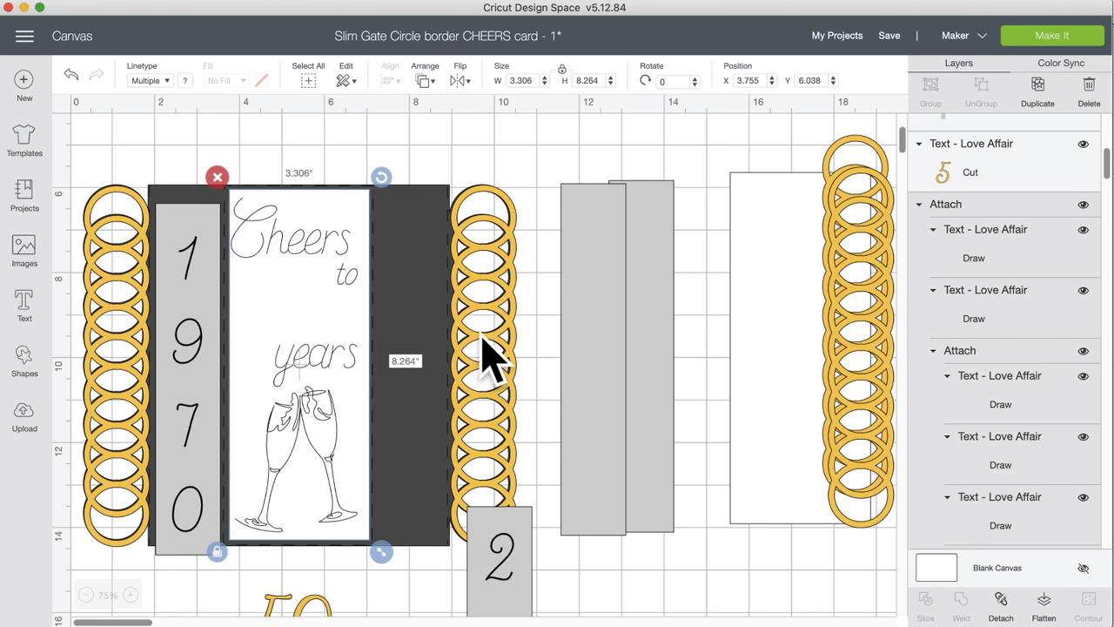
pyautogui.scroll(-2, 487, 357)
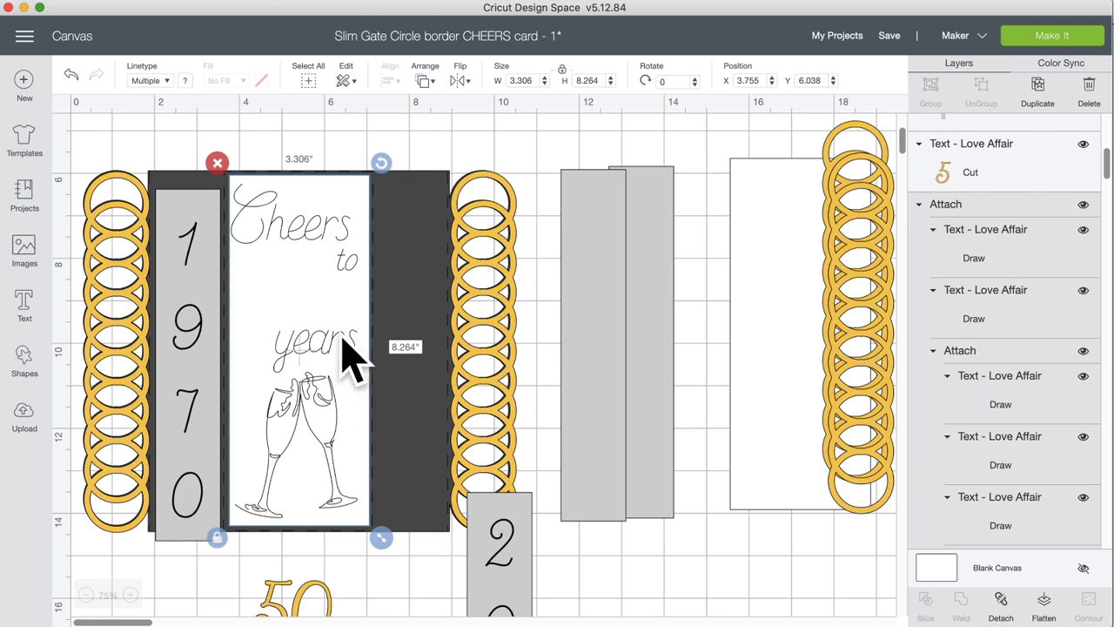
pyautogui.click(1003, 605)
# Shift the word "to" beneath the middle of "Cheers" and move "Cheers" to about X 3.709, Y 6.308.
pyautogui.click(343, 285)
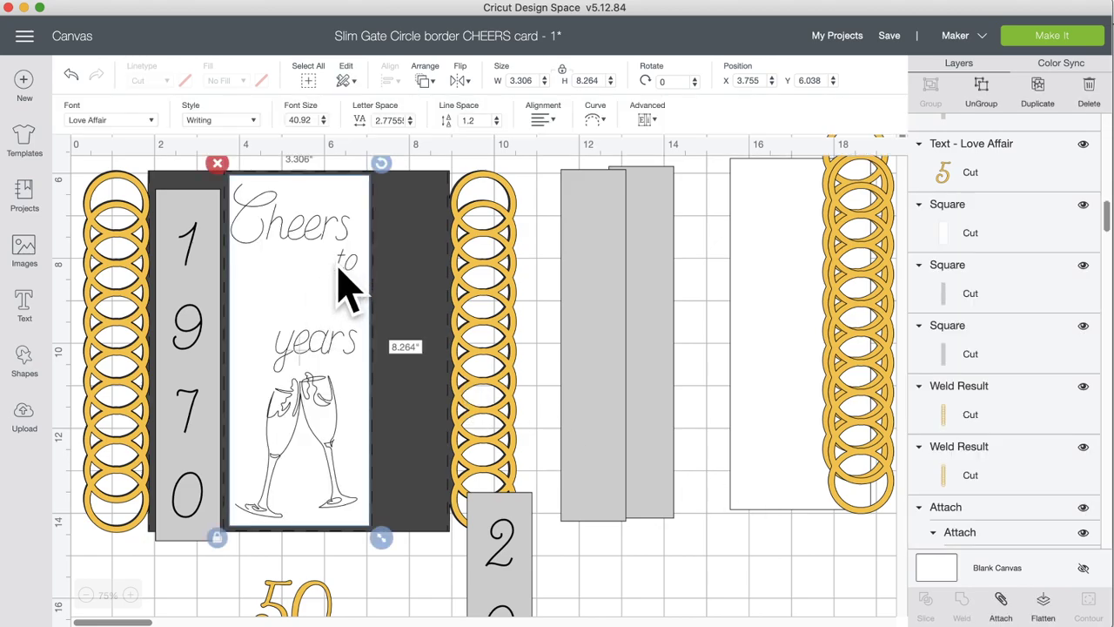
pyautogui.click(343, 281)
pyautogui.moveTo(316, 283); pyautogui.dragTo(313, 280)
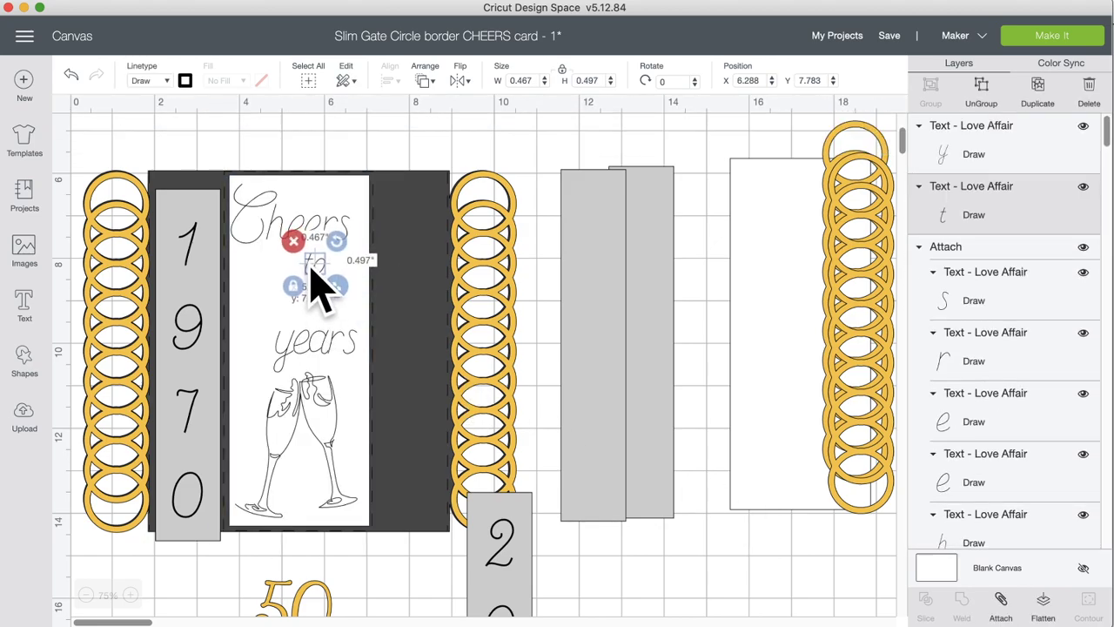
pyautogui.click(317, 225)
pyautogui.moveTo(317, 222)
pyautogui.mouseDown()
pyautogui.moveTo(313, 248)
pyautogui.moveTo(304, 227)
pyautogui.mouseUp()
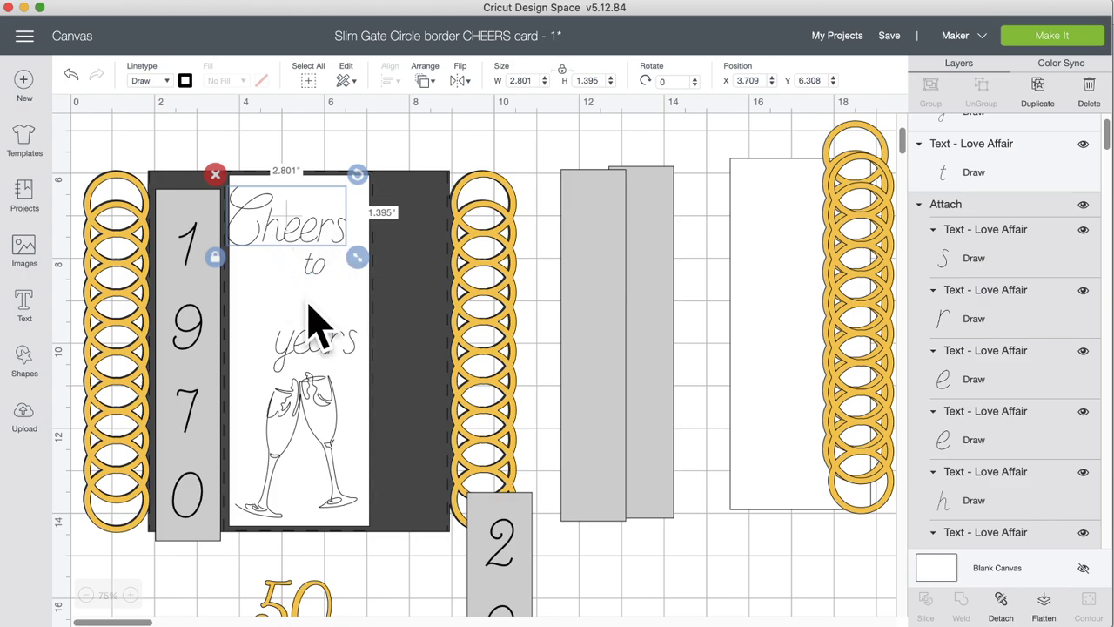
# Open the "years" text for editing and leave it without altering the wording.
pyautogui.click(324, 356)
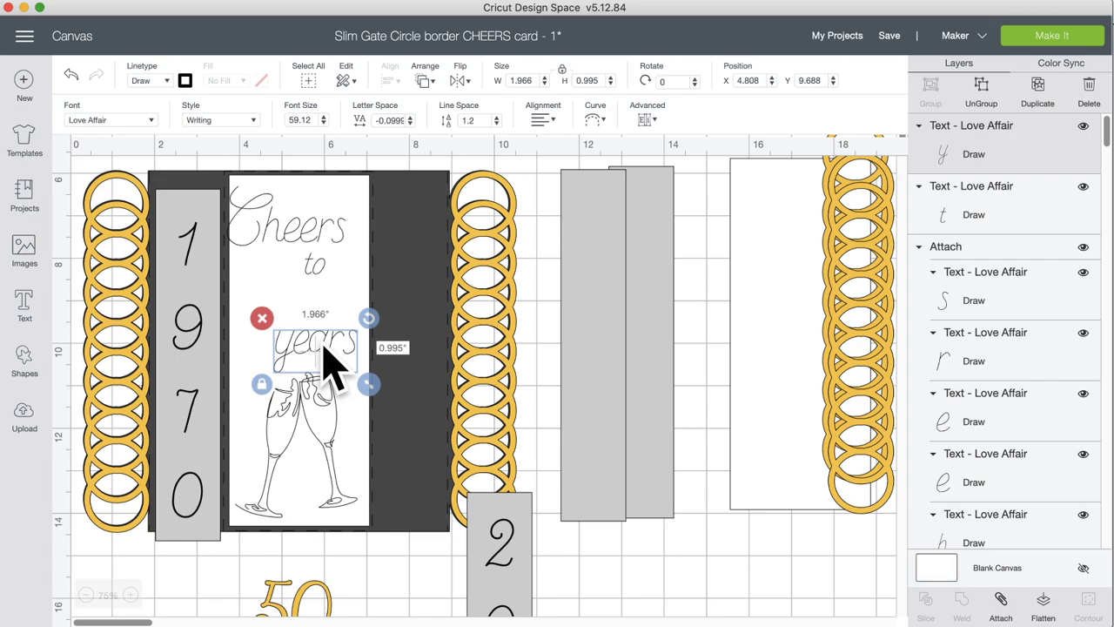
pyautogui.doubleClick(324, 347)
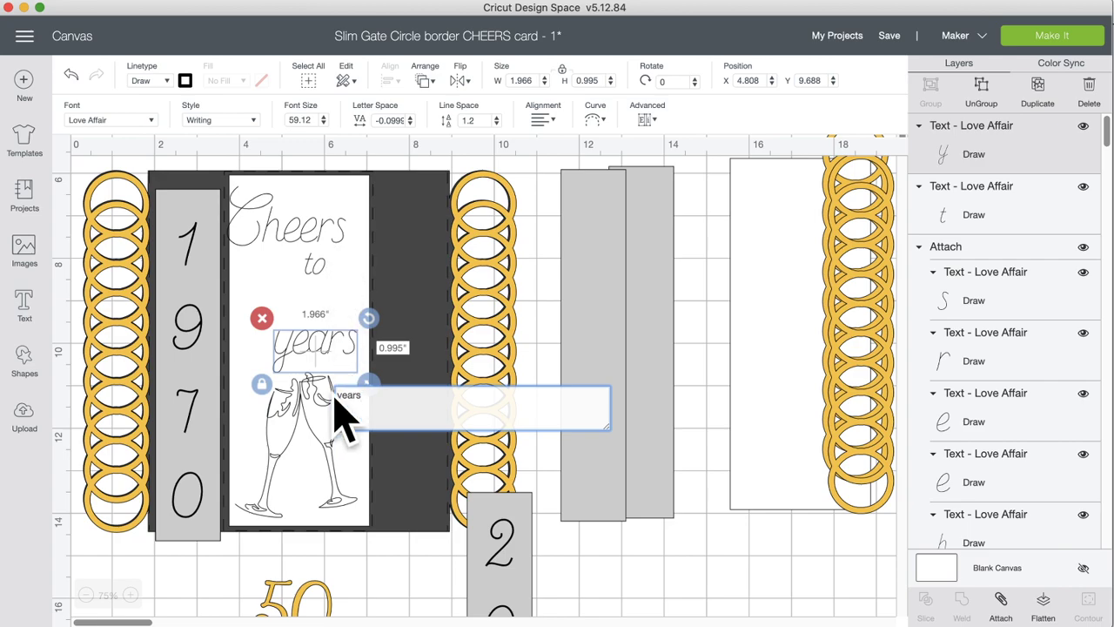
pyautogui.click(429, 576)
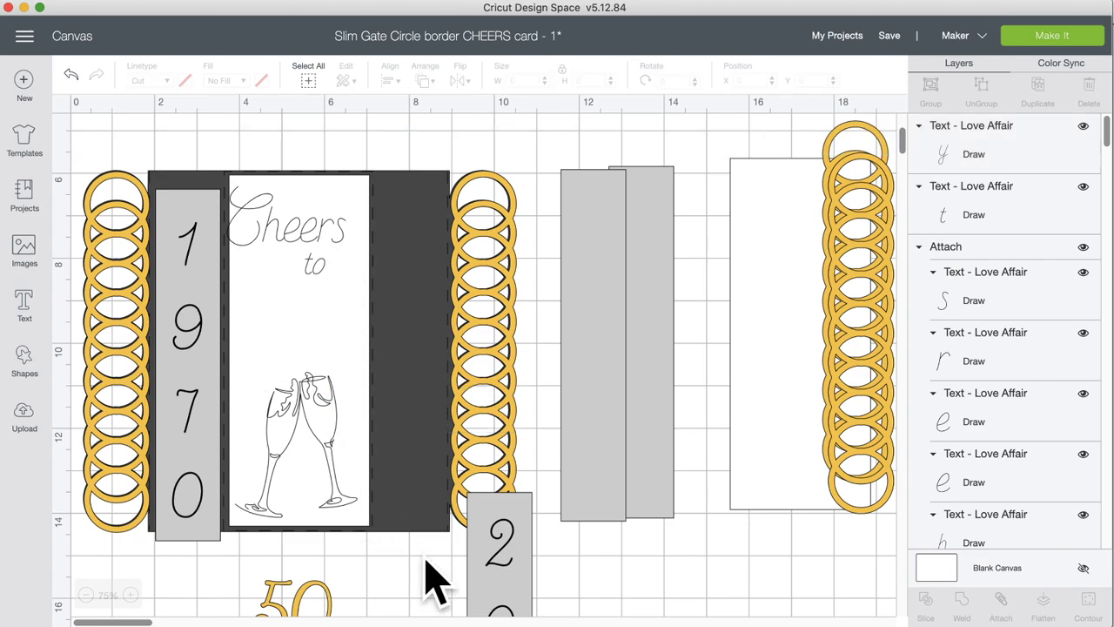
# Move the 2021 panel to about X 8.174, Y 14.122, and detach its text from the gray square.
pyautogui.scroll(-10, 435, 570)
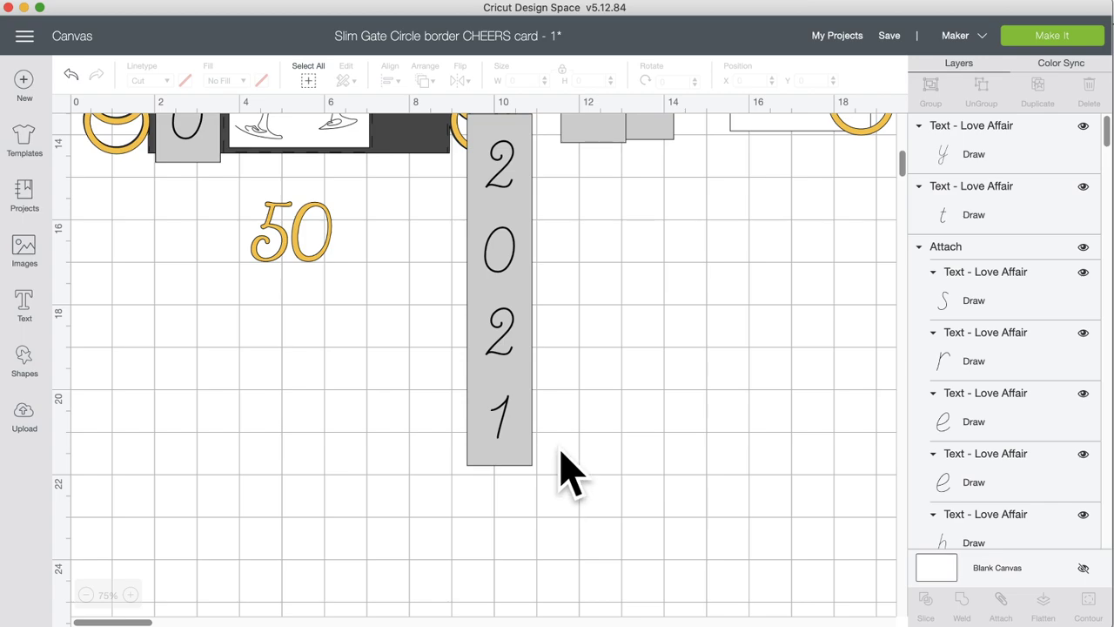
pyautogui.scroll(3, 559, 469)
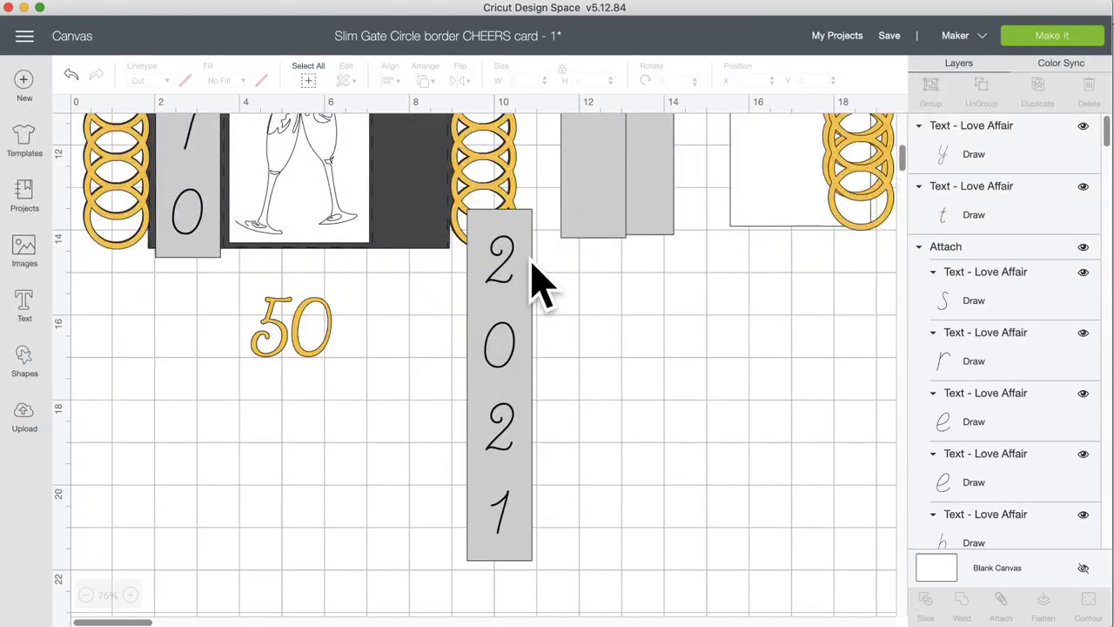
pyautogui.moveTo(510, 348); pyautogui.dragTo(433, 378)
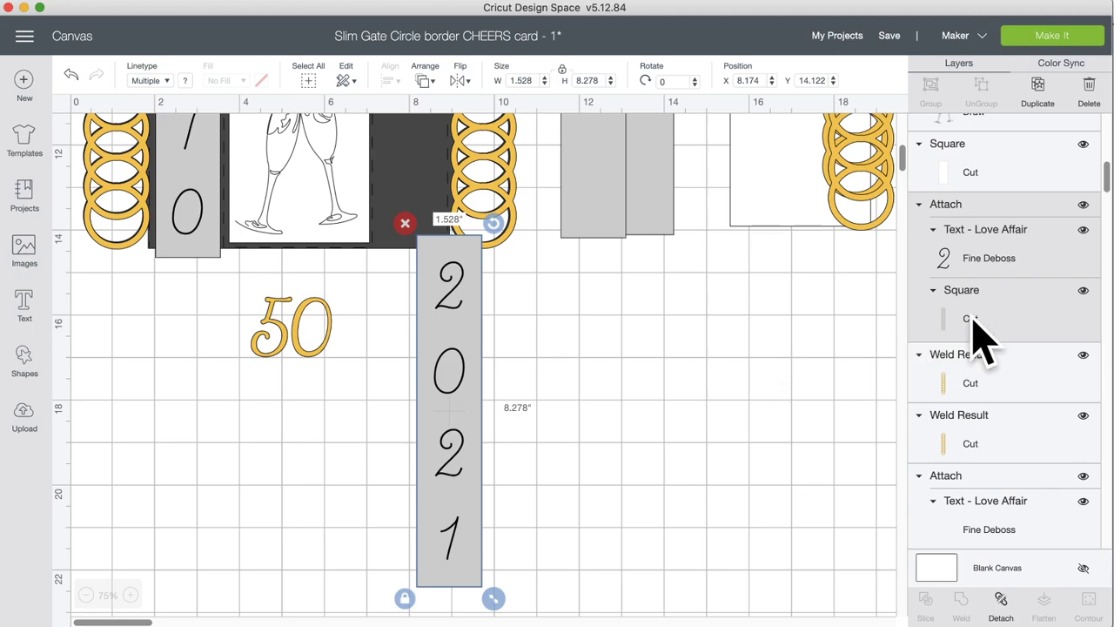
pyautogui.click(1001, 602)
# Select the 2021 fine deboss text and switch the machine to Cricut Explore Family.
pyautogui.click(462, 393)
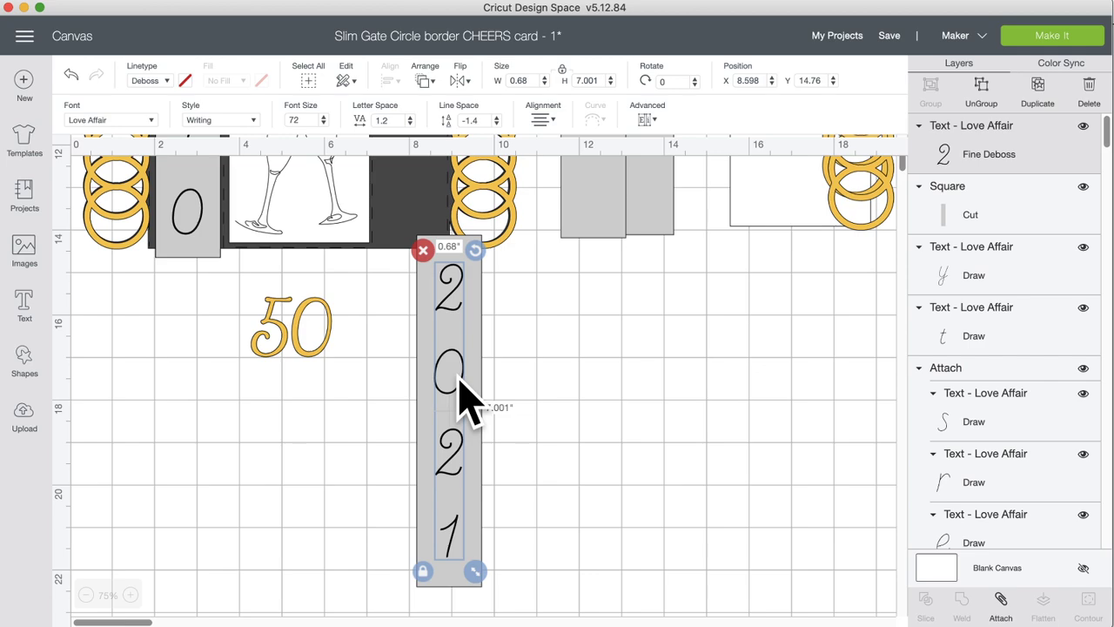
pyautogui.click(970, 37)
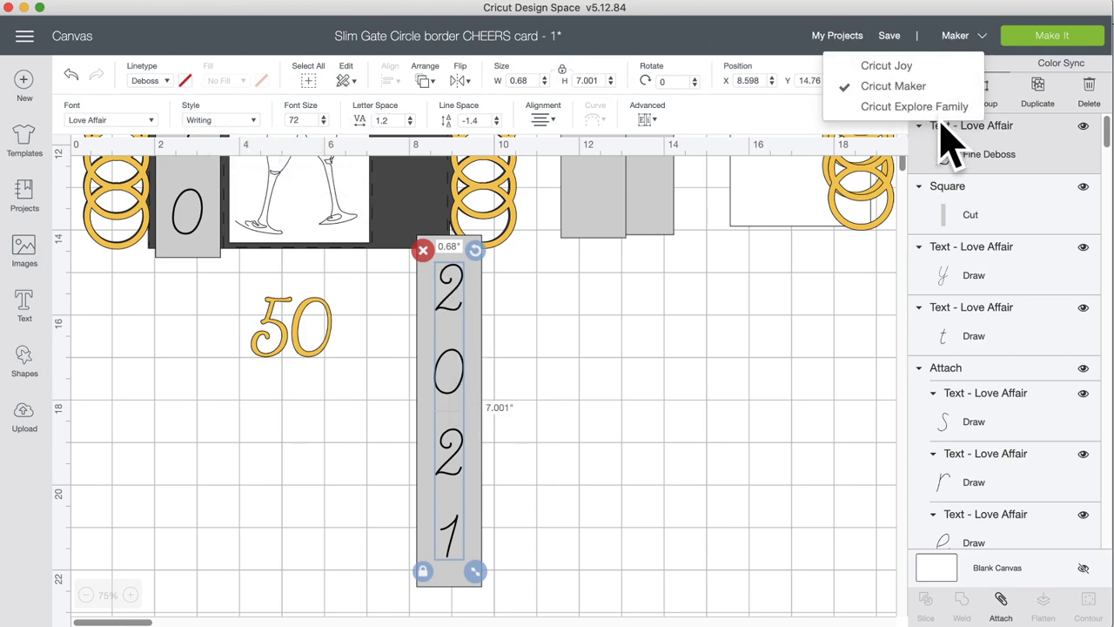
pyautogui.click(881, 107)
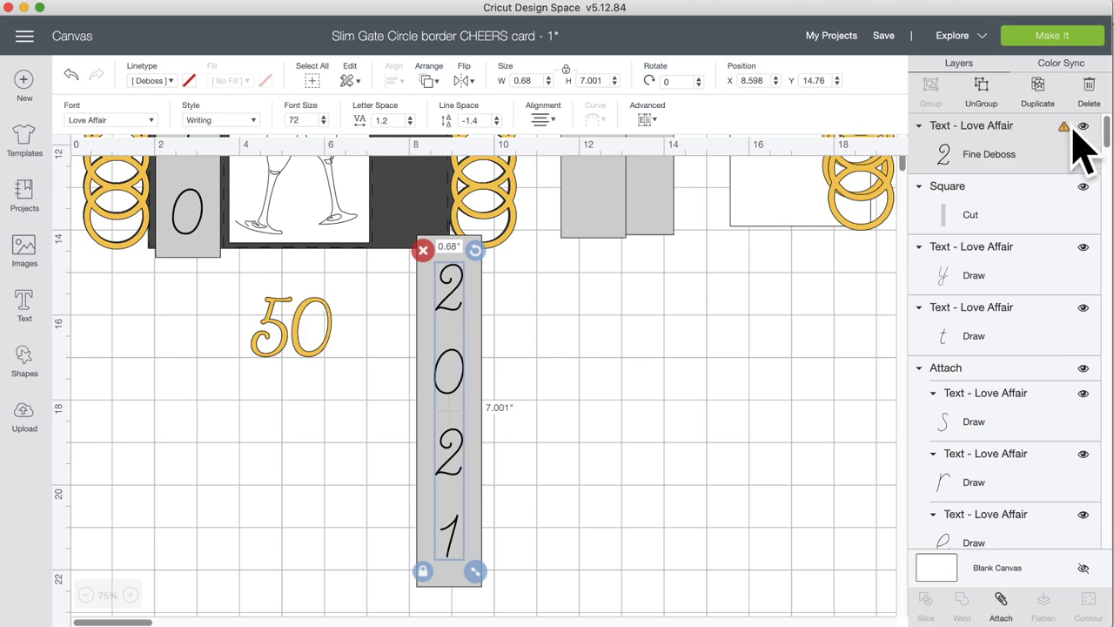
# Change the 2021 text's linetype to Draw and move the attached 1970 panel down to about X 2.079, Y 13.819.
pyautogui.moveTo(1065, 127)
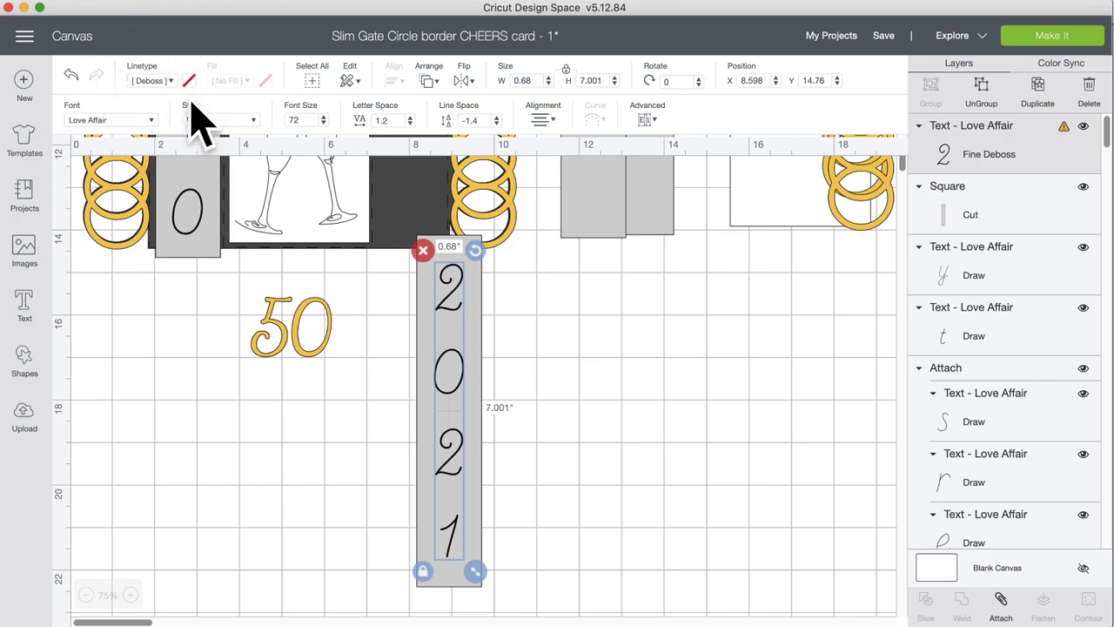
pyautogui.click(171, 80)
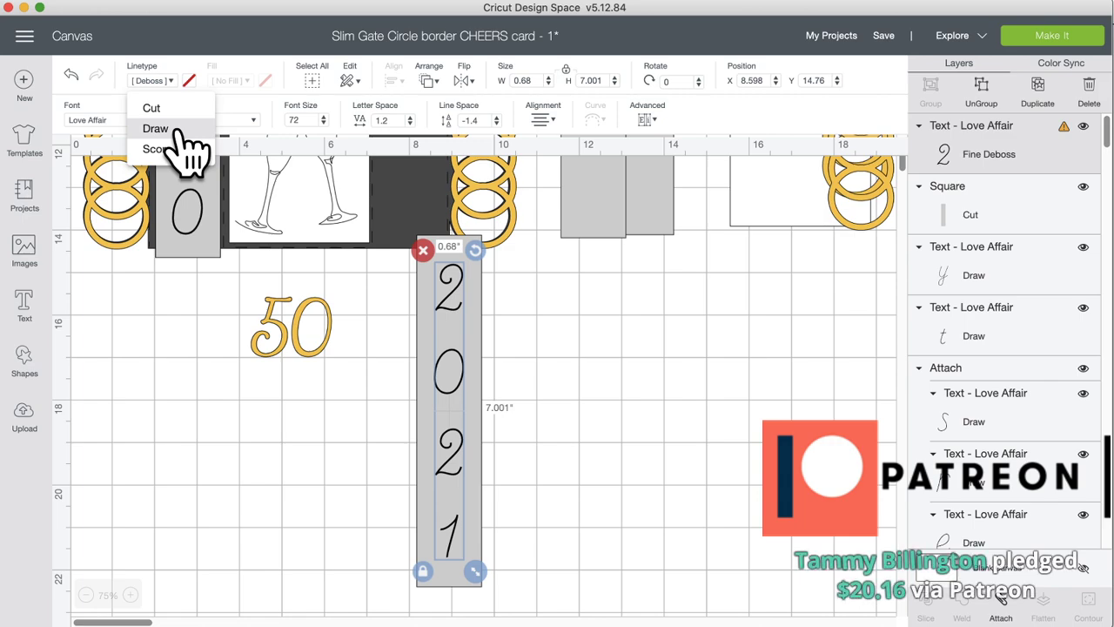
pyautogui.click(161, 129)
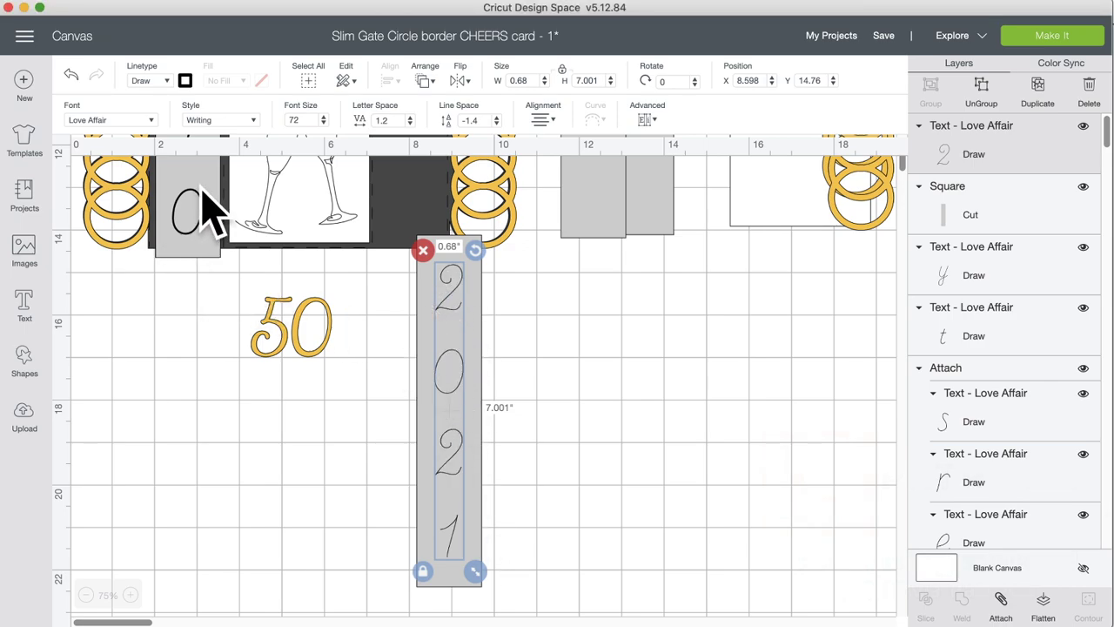
pyautogui.moveTo(212, 217); pyautogui.dragTo(255, 522)
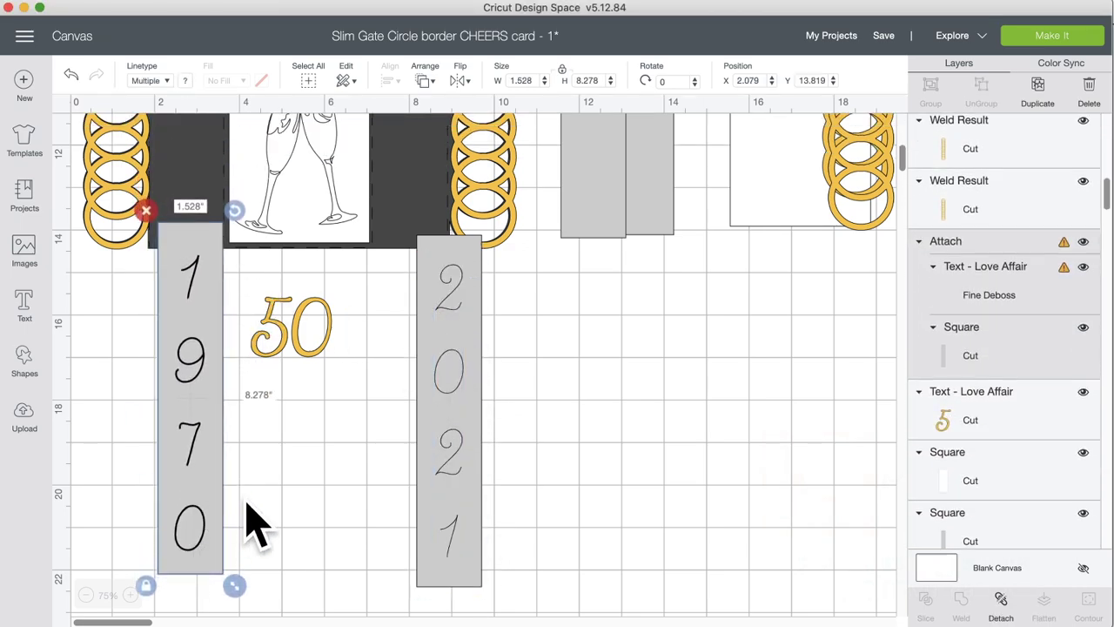
pyautogui.click(452, 374)
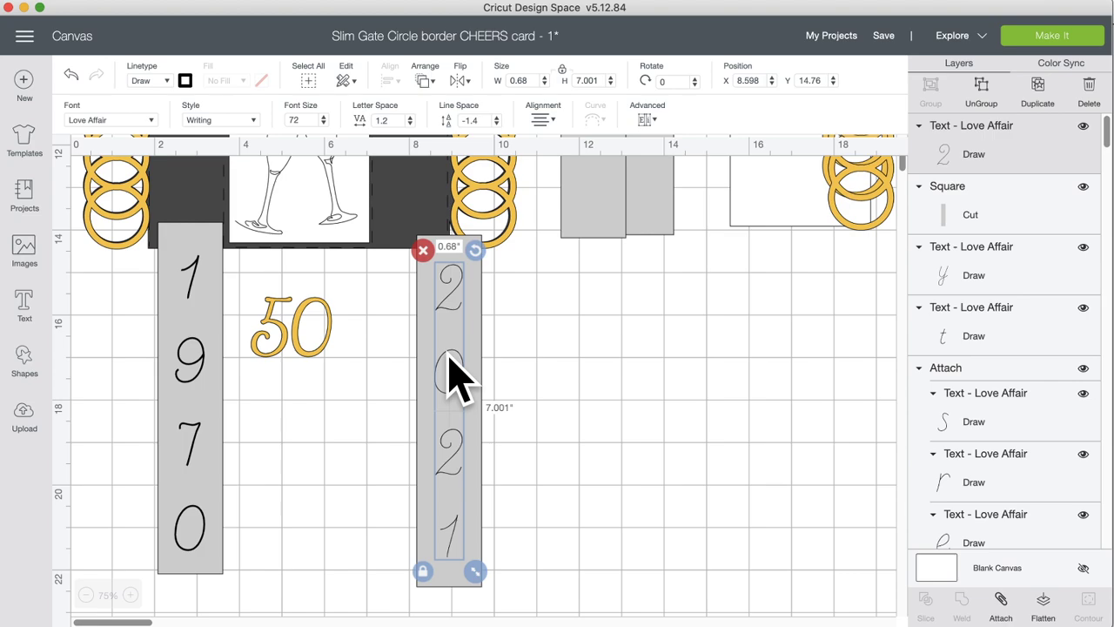
# Move the word "years" off the card to an empty canvas area at about X 12.16, Y 18.281.
pyautogui.scroll(2, 452, 374)
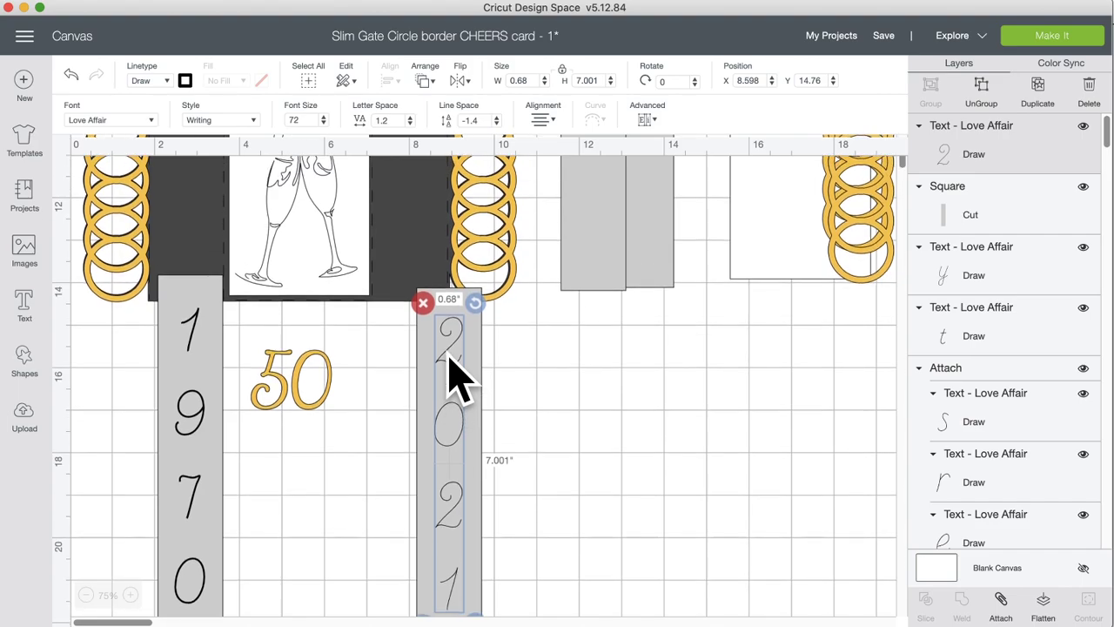
pyautogui.scroll(-4, 453, 374)
pyautogui.scroll(5, 452, 374)
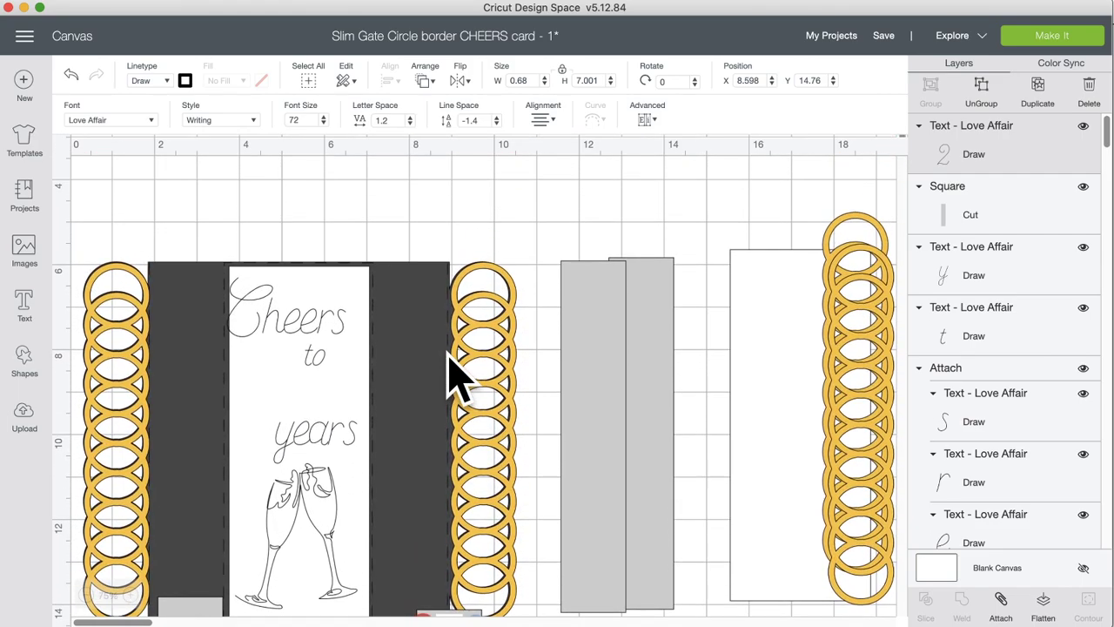
pyautogui.scroll(-2, 452, 374)
pyautogui.scroll(-1, 453, 374)
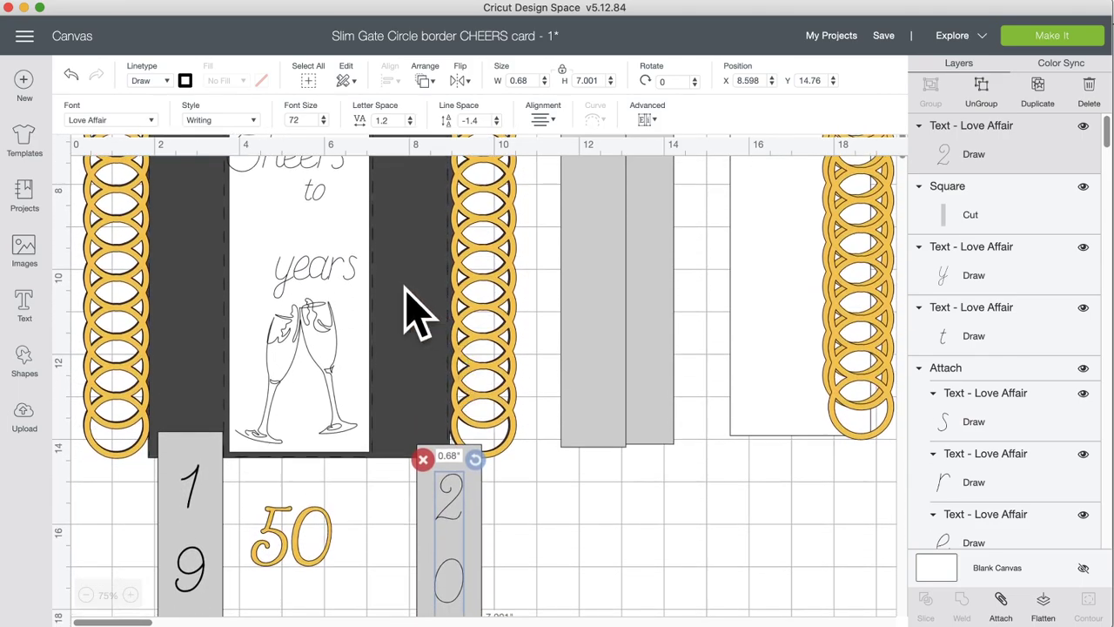
pyautogui.click(335, 289)
pyautogui.moveTo(334, 272); pyautogui.dragTo(608, 525)
pyautogui.scroll(-5, 531, 535)
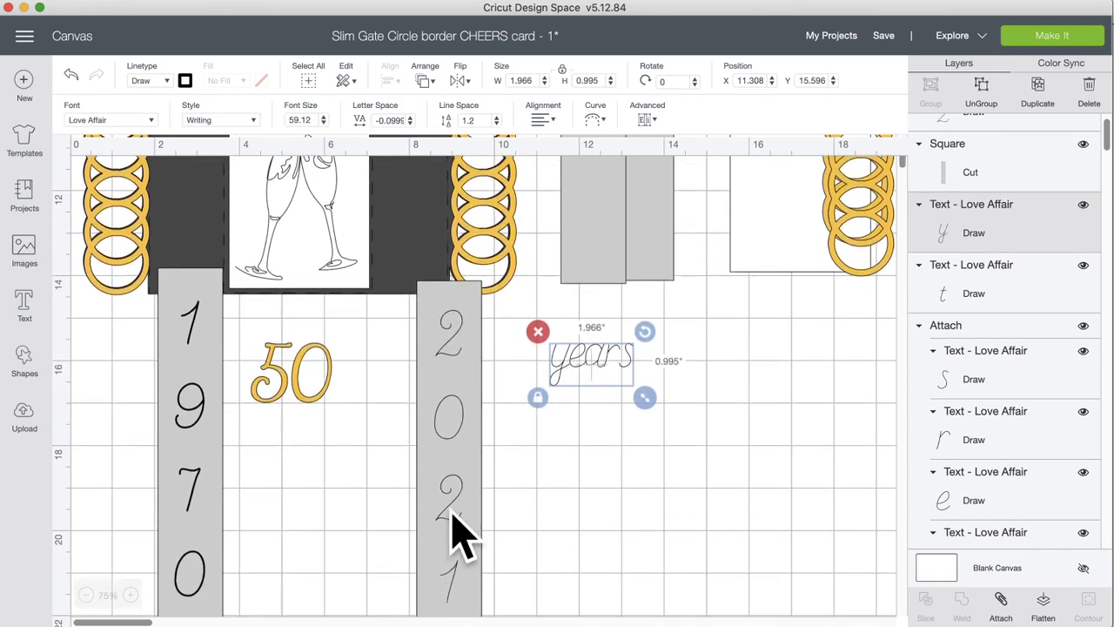
pyautogui.moveTo(604, 381); pyautogui.dragTo(642, 500)
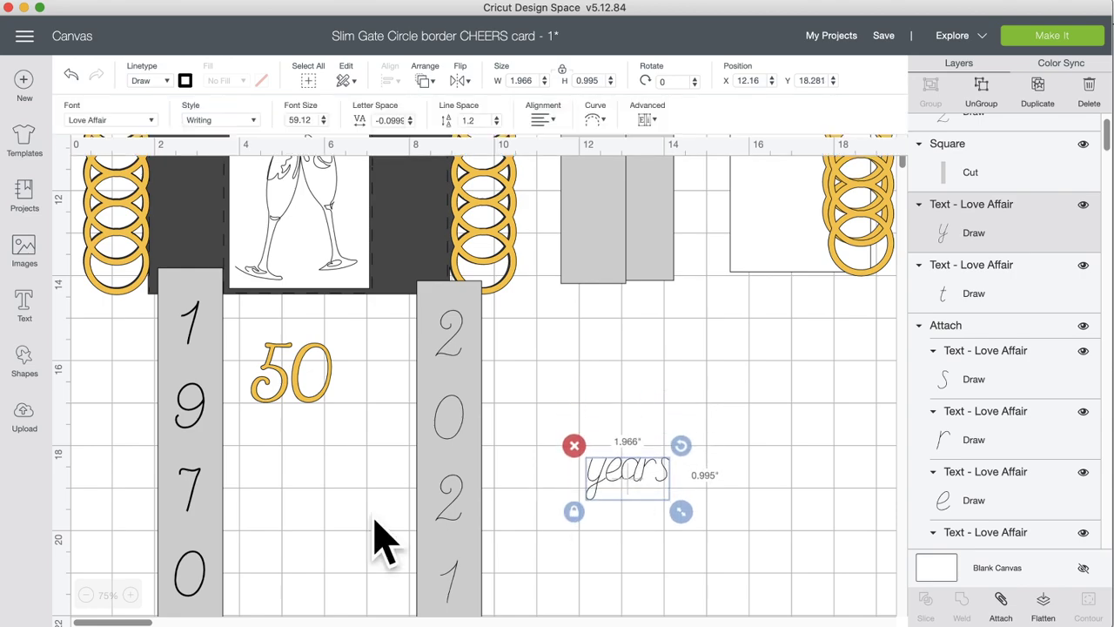
# Try letter spacing of -0.1 and -0.2 on the word "years", undoing each change.
pyautogui.click(131, 596)
pyautogui.click(131, 596)
pyautogui.click(132, 595)
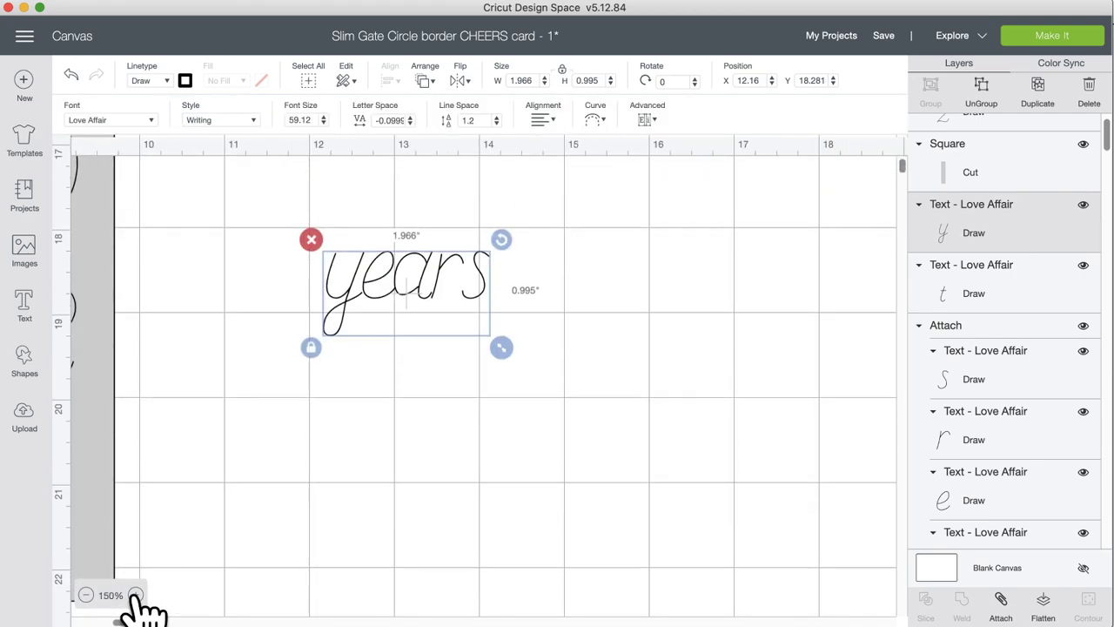
pyautogui.click(135, 596)
pyautogui.click(137, 595)
pyautogui.scroll(-5, 152, 601)
pyautogui.hscroll(-3, 152, 601)
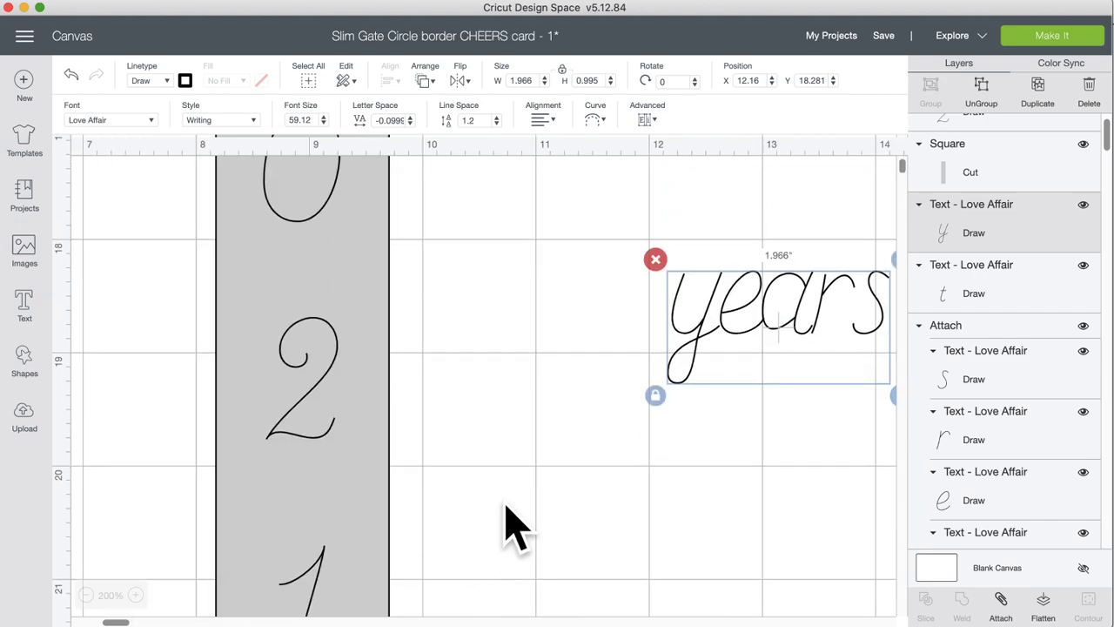
pyautogui.hscroll(6, 501, 527)
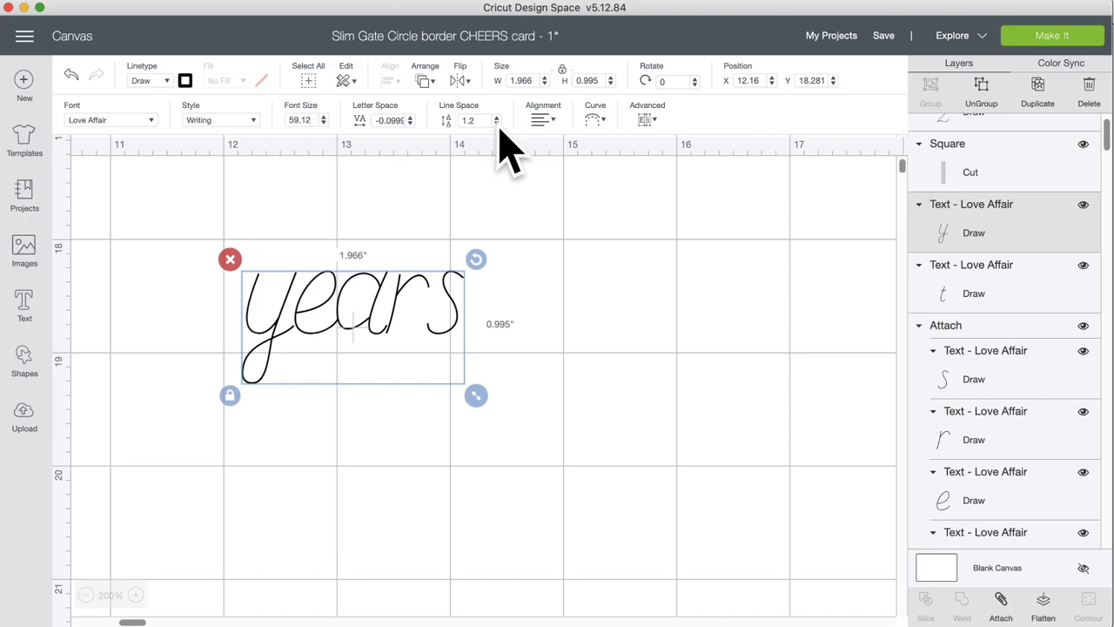
pyautogui.click(410, 116)
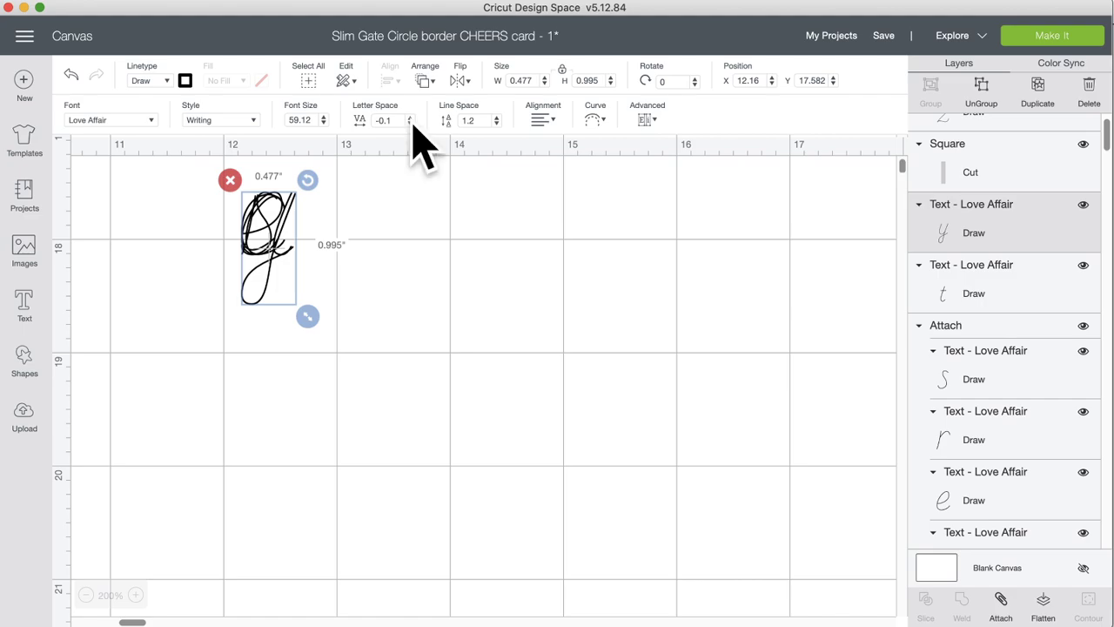
pyautogui.click(72, 75)
pyautogui.click(72, 75)
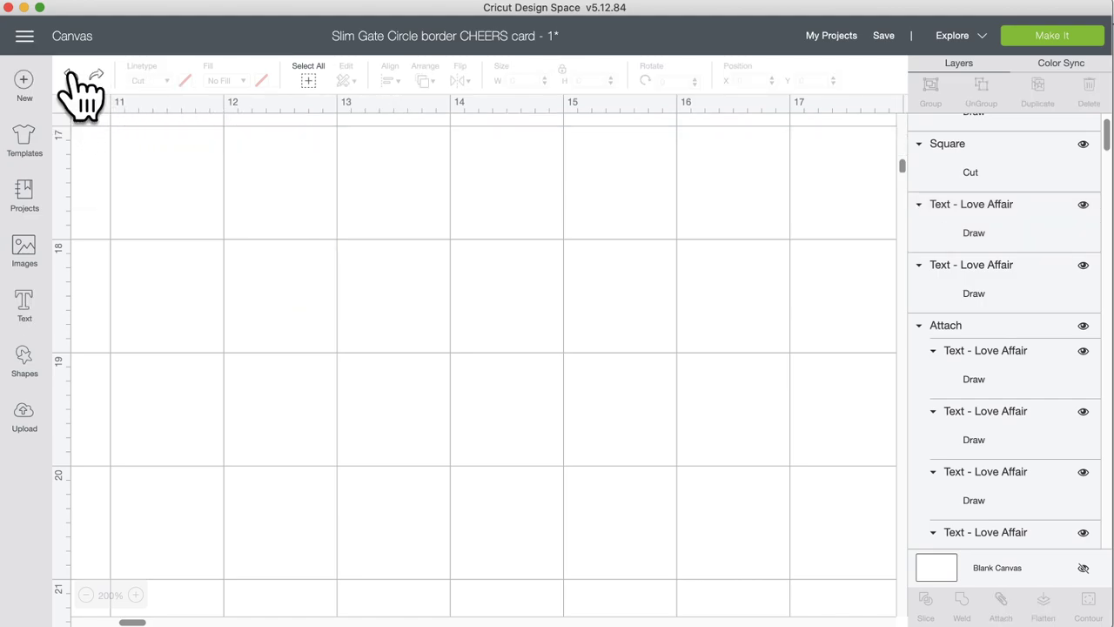
pyautogui.click(72, 75)
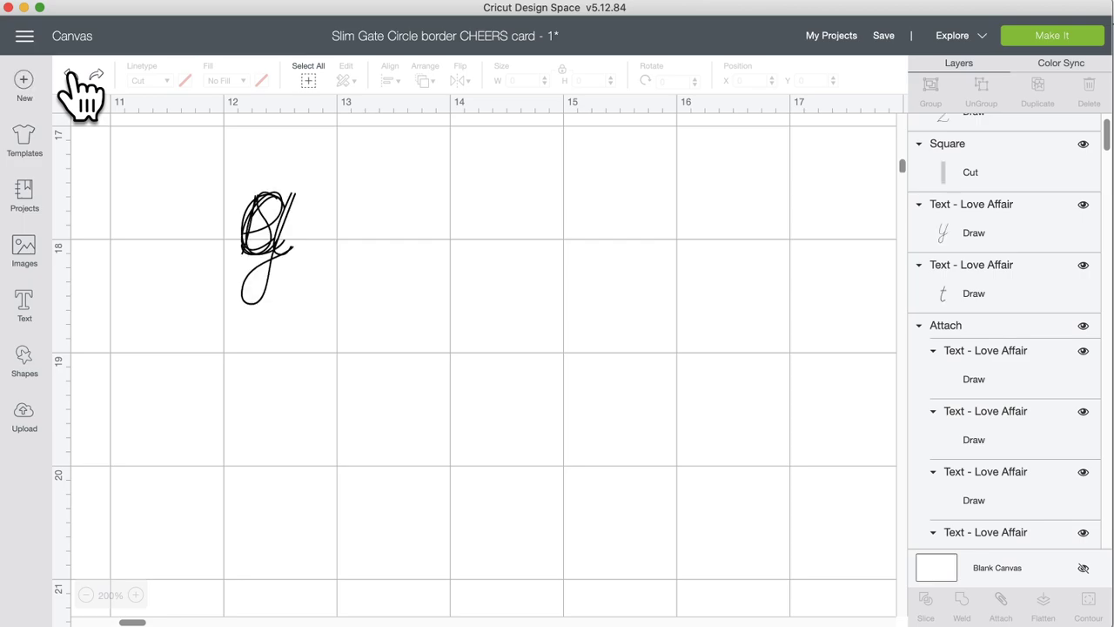
pyautogui.click(71, 75)
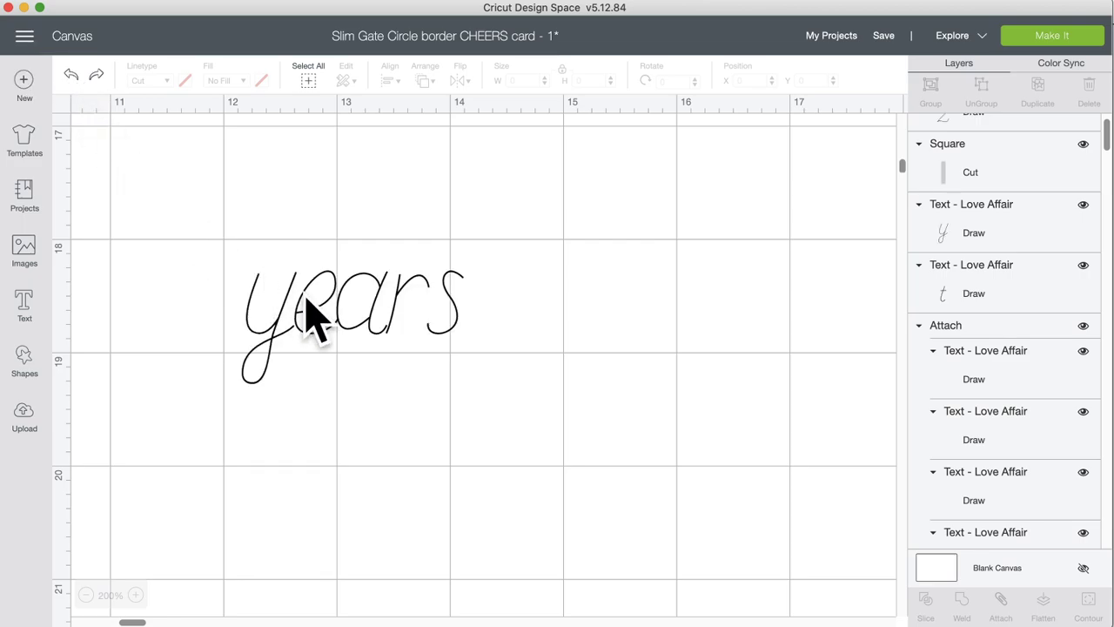
pyautogui.click(406, 302)
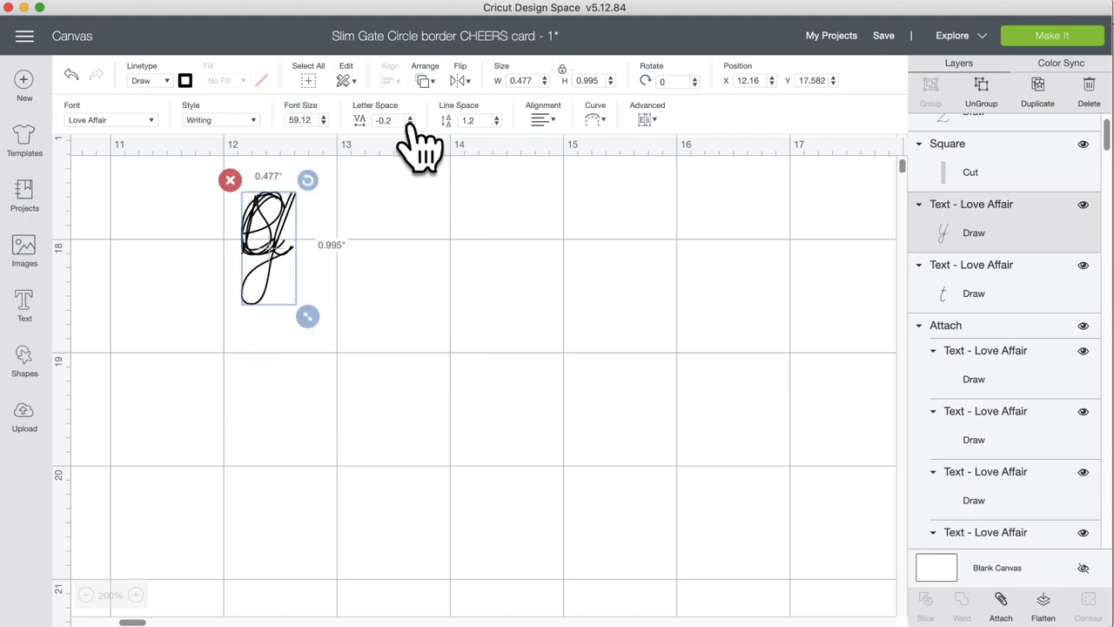
pyautogui.click(71, 75)
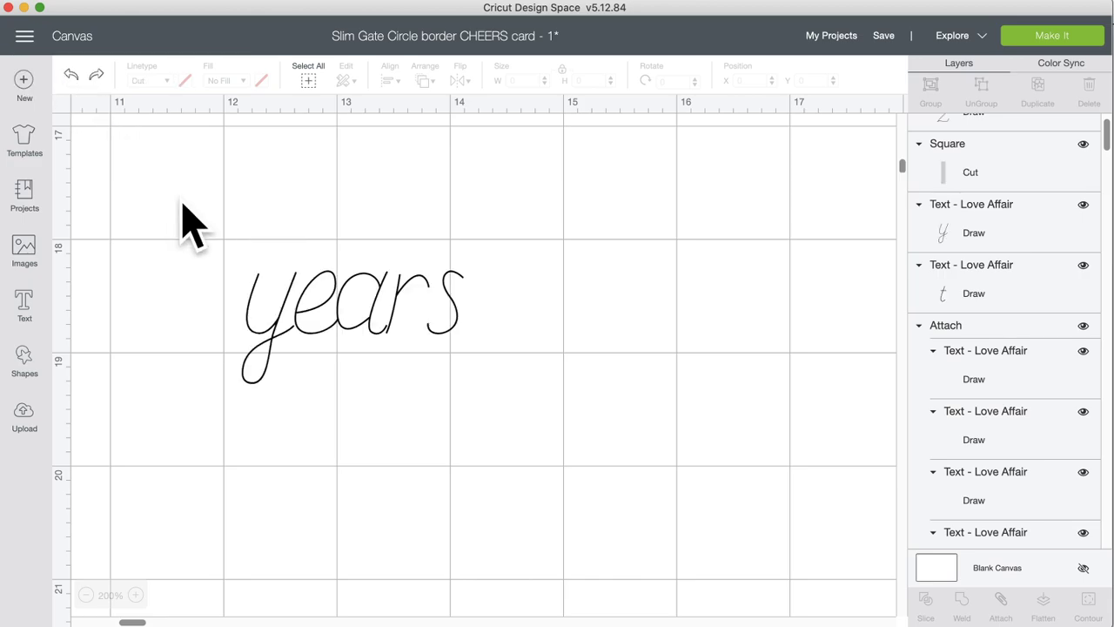
# Shift the word "years" slightly to about Y 18.302 and ungroup it into separate letters.
pyautogui.click(316, 329)
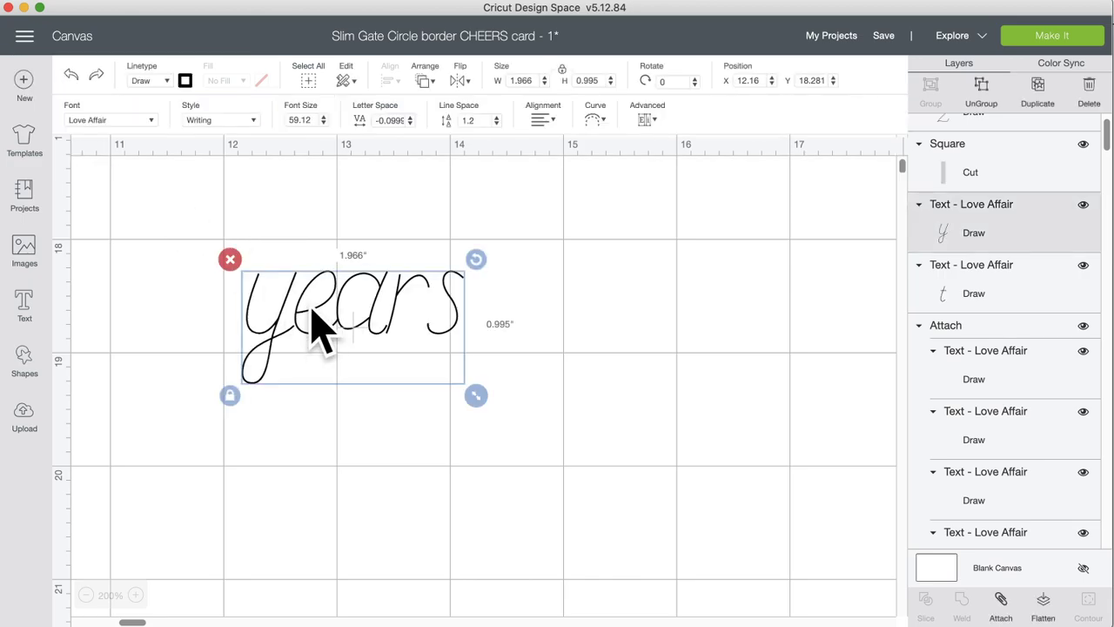
pyautogui.moveTo(315, 329); pyautogui.dragTo(318, 331)
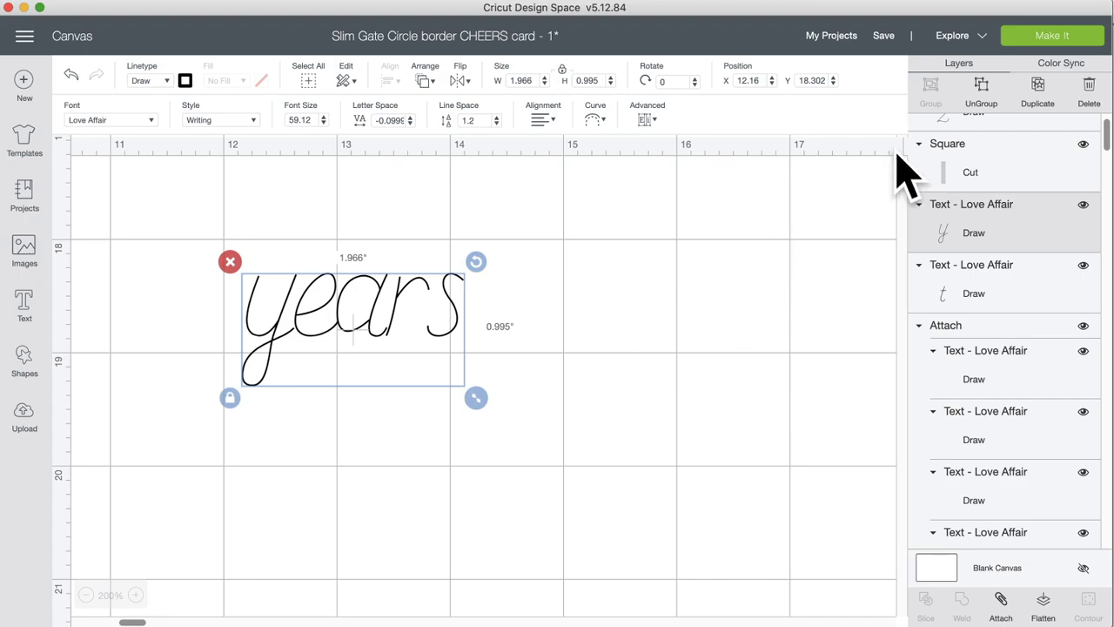
pyautogui.click(980, 87)
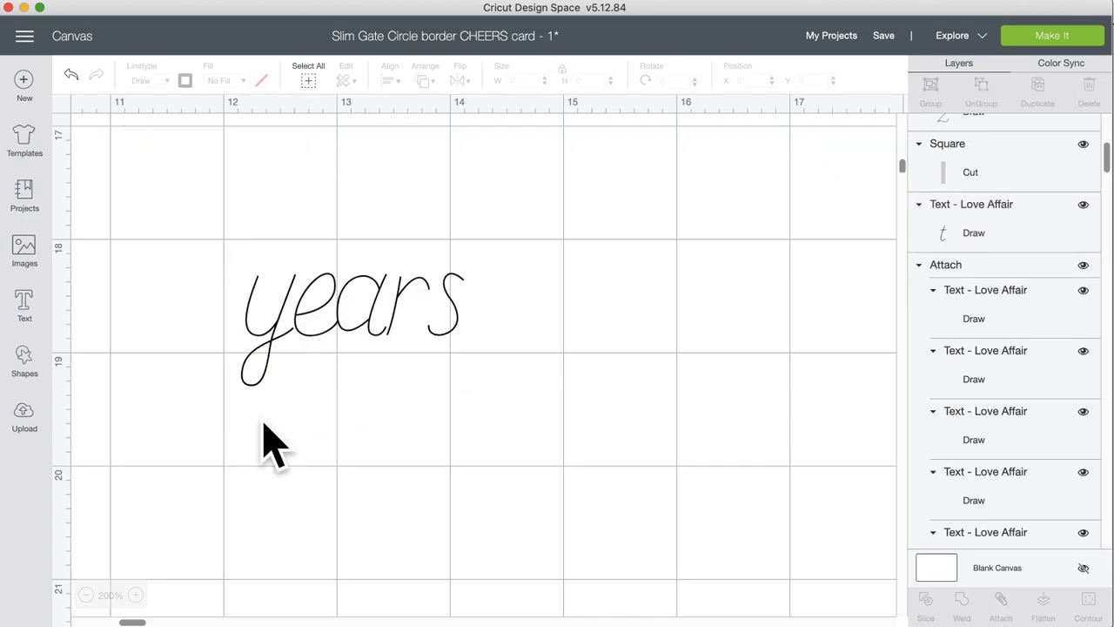
# Try closing the gaps in "years" by shifting the r to about X 13.419 and the s toward it, and undo both moves.
pyautogui.click(403, 335)
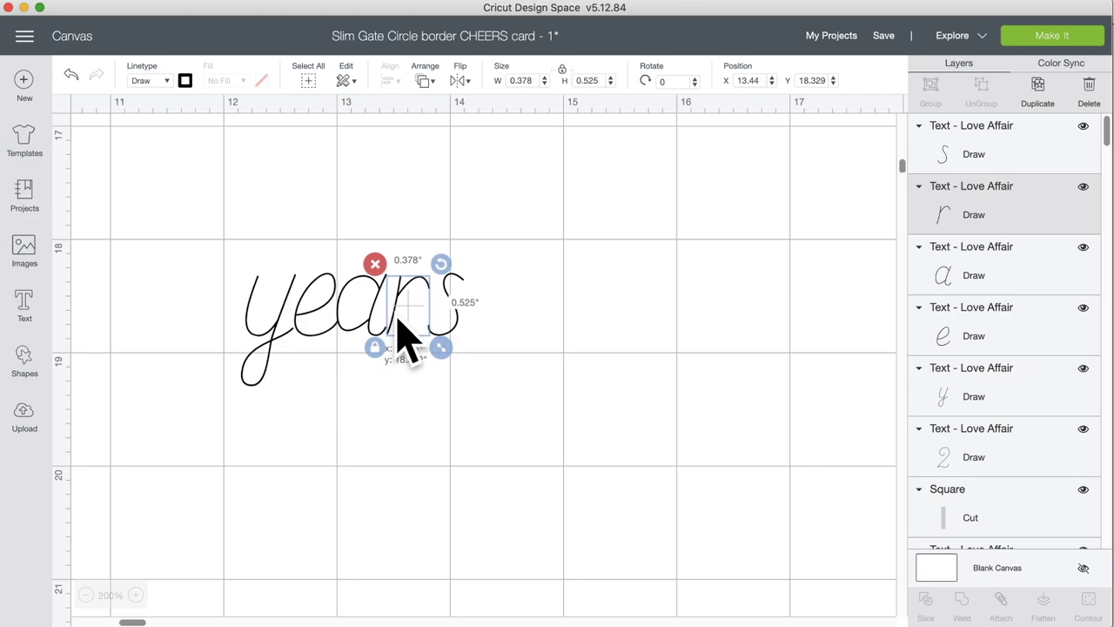
pyautogui.press('Left')
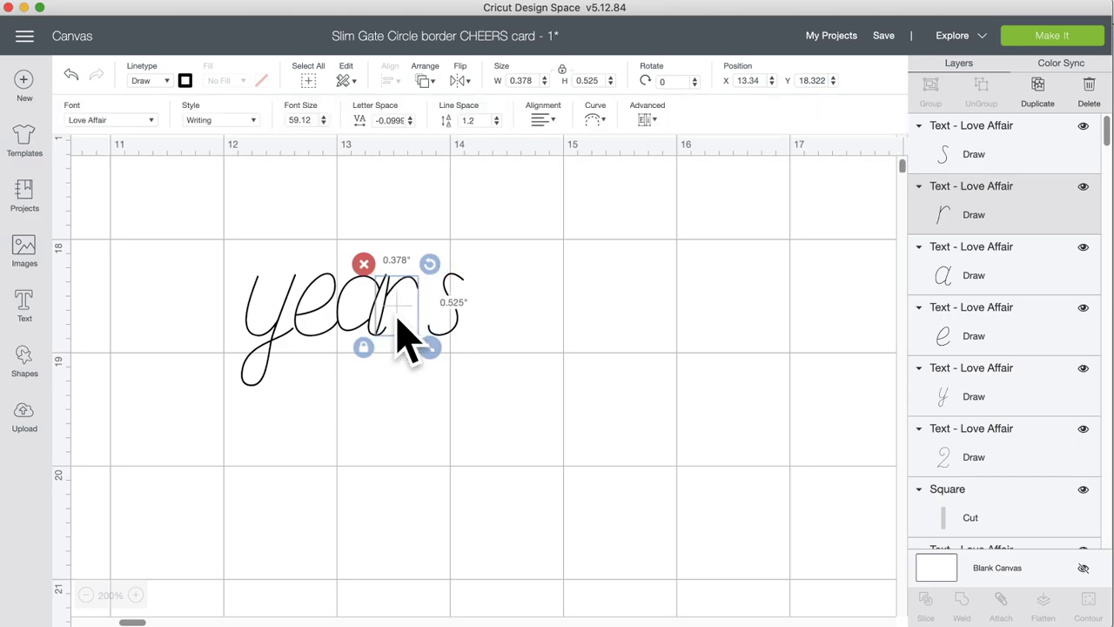
pyautogui.press('Right')
pyautogui.press('Right')
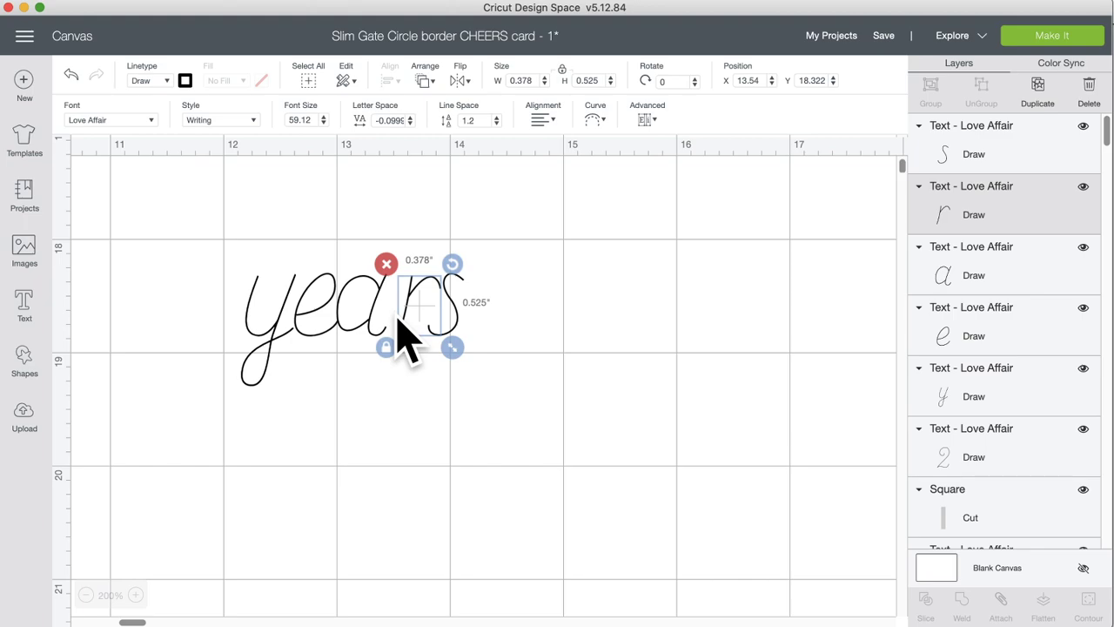
pyautogui.press('Left')
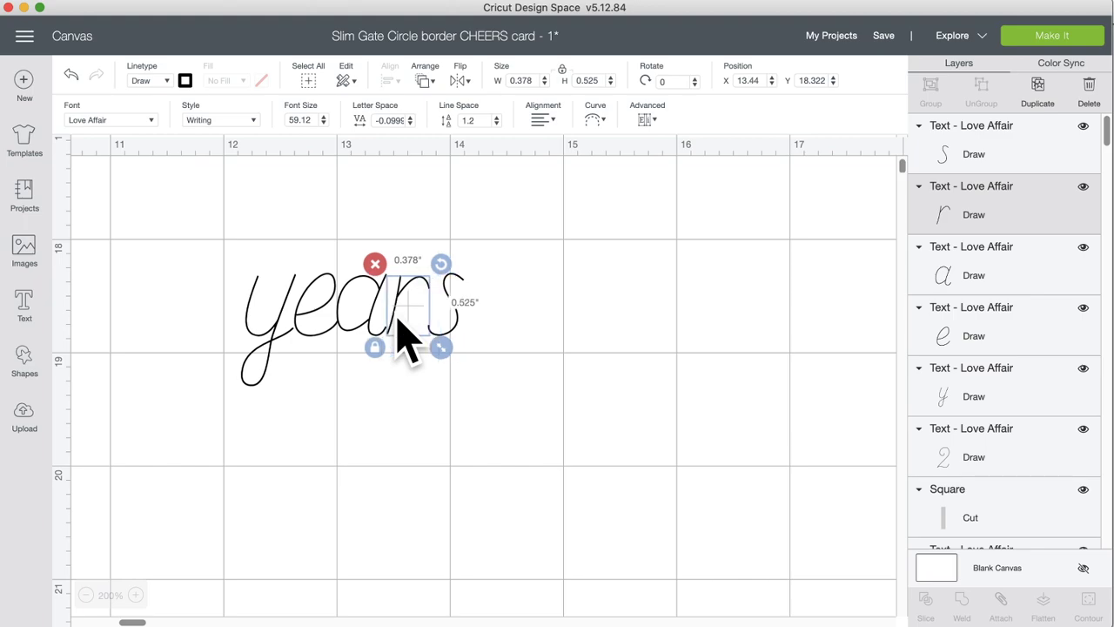
pyautogui.moveTo(397, 319); pyautogui.dragTo(394, 320)
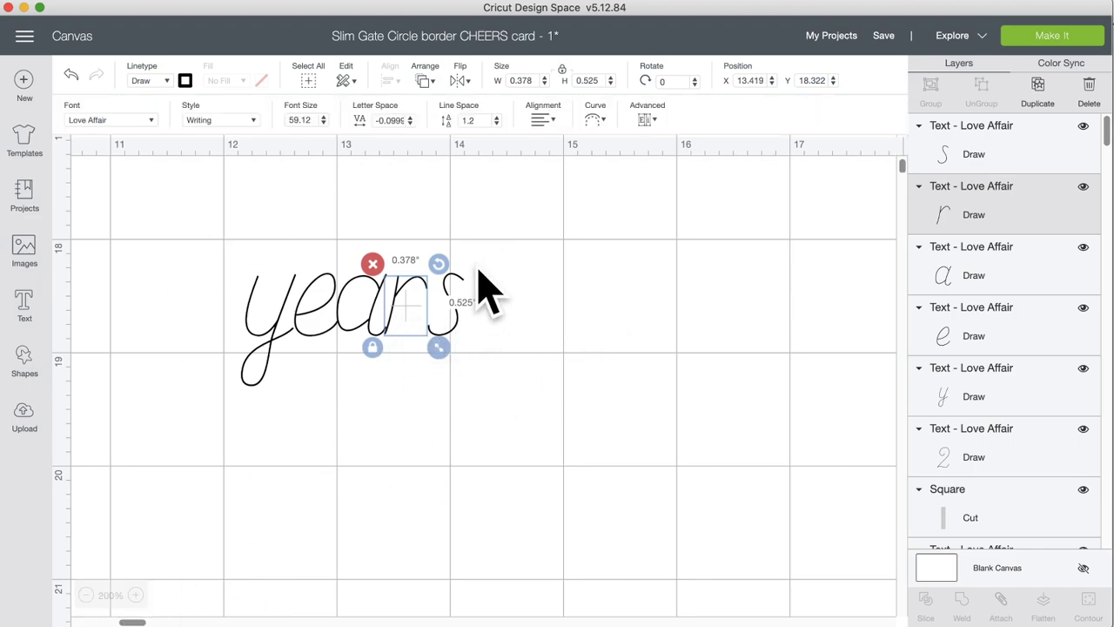
pyautogui.moveTo(453, 315); pyautogui.dragTo(446, 319)
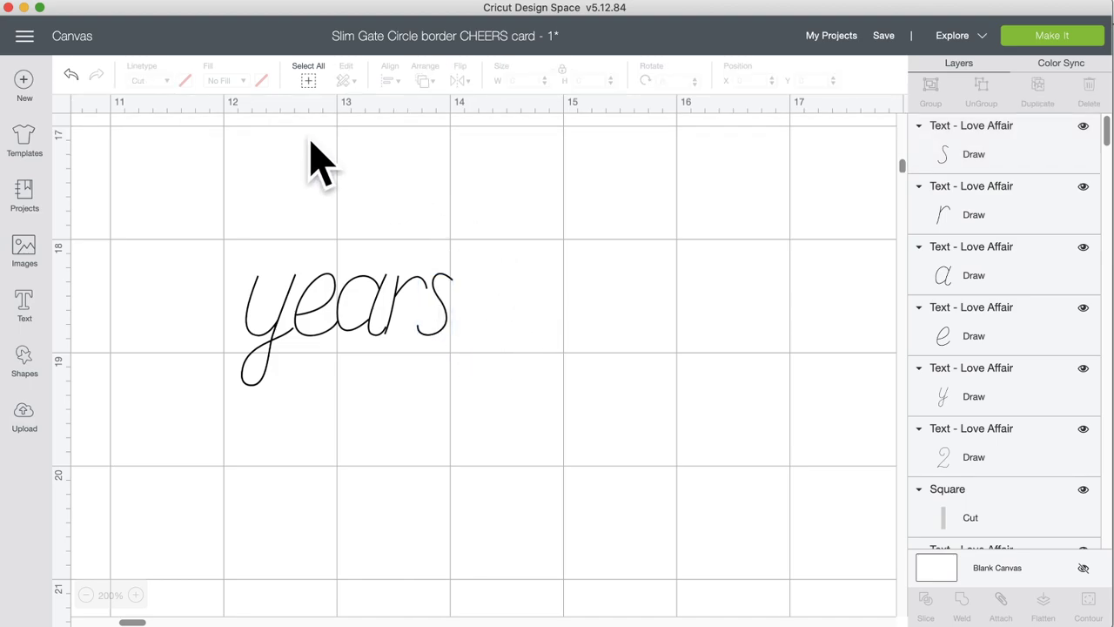
pyautogui.click(72, 75)
pyautogui.click(73, 75)
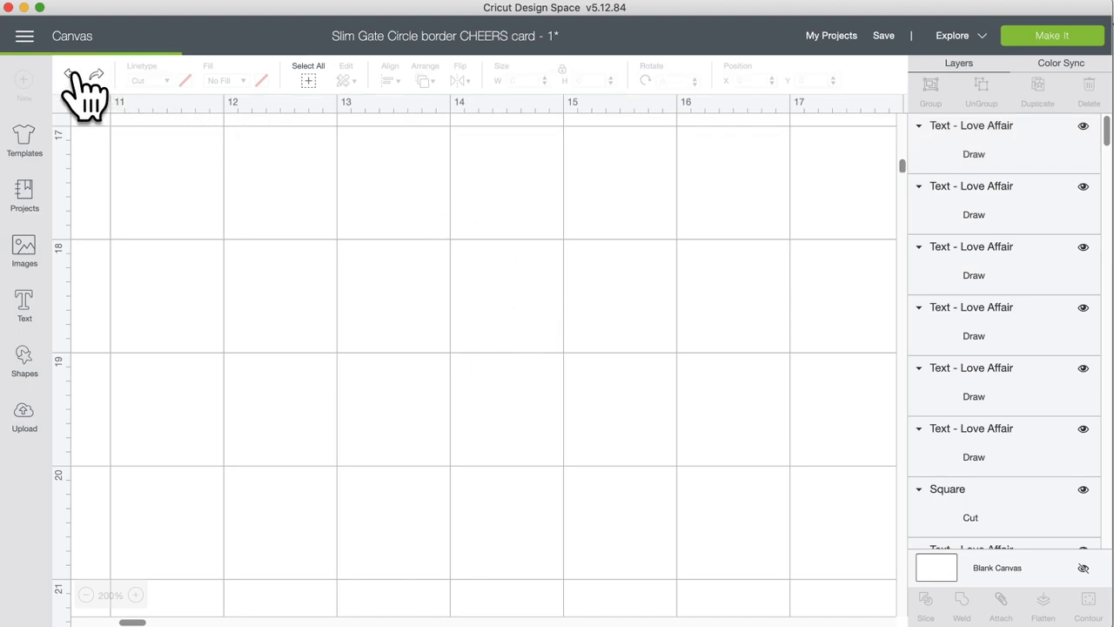
# Zoom out to 50% and locate the word "years" beside the card pieces to check its separate letters.
pyautogui.click(85, 594)
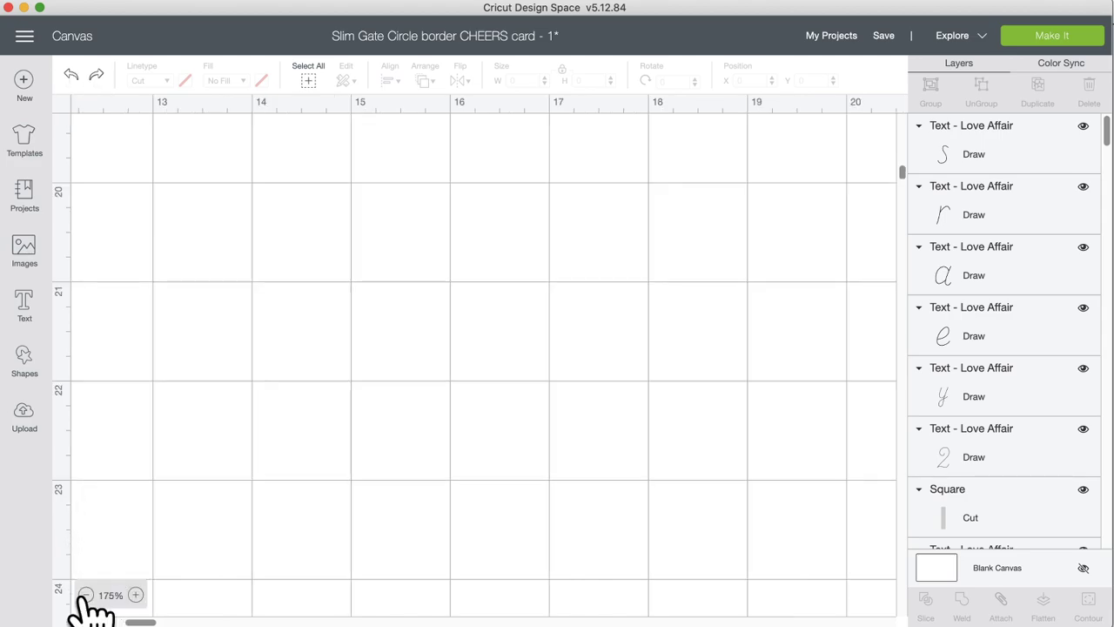
pyautogui.click(85, 595)
pyautogui.click(85, 594)
pyautogui.click(85, 594)
pyautogui.click(85, 594)
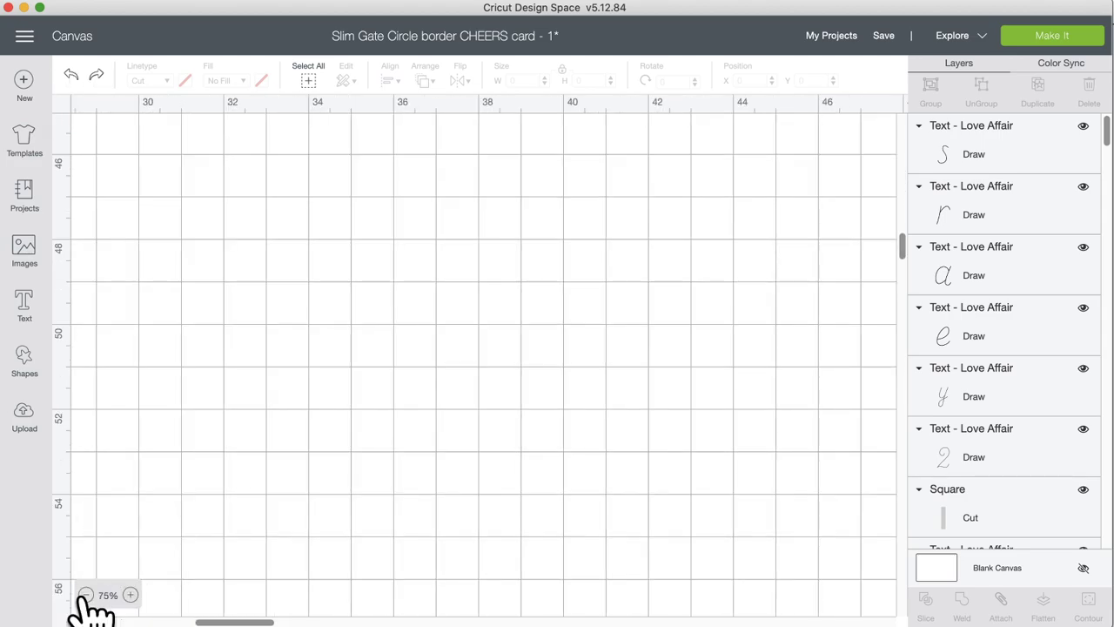
pyautogui.click(85, 595)
pyautogui.hscroll(-15, 179, 440)
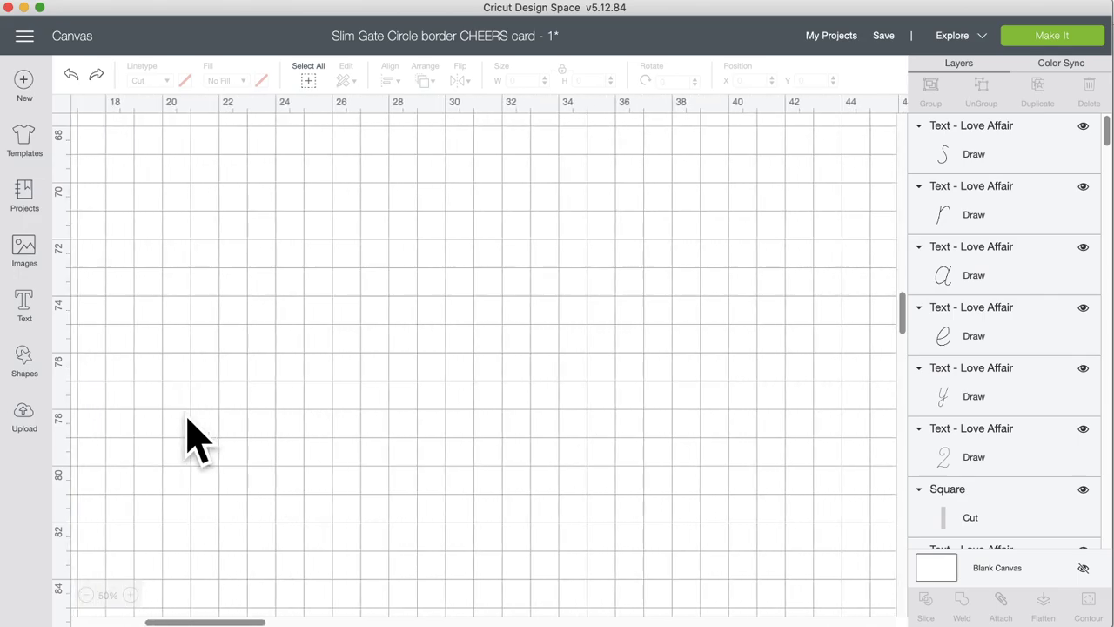
pyautogui.scroll(10, 187, 435)
pyautogui.scroll(7, 193, 439)
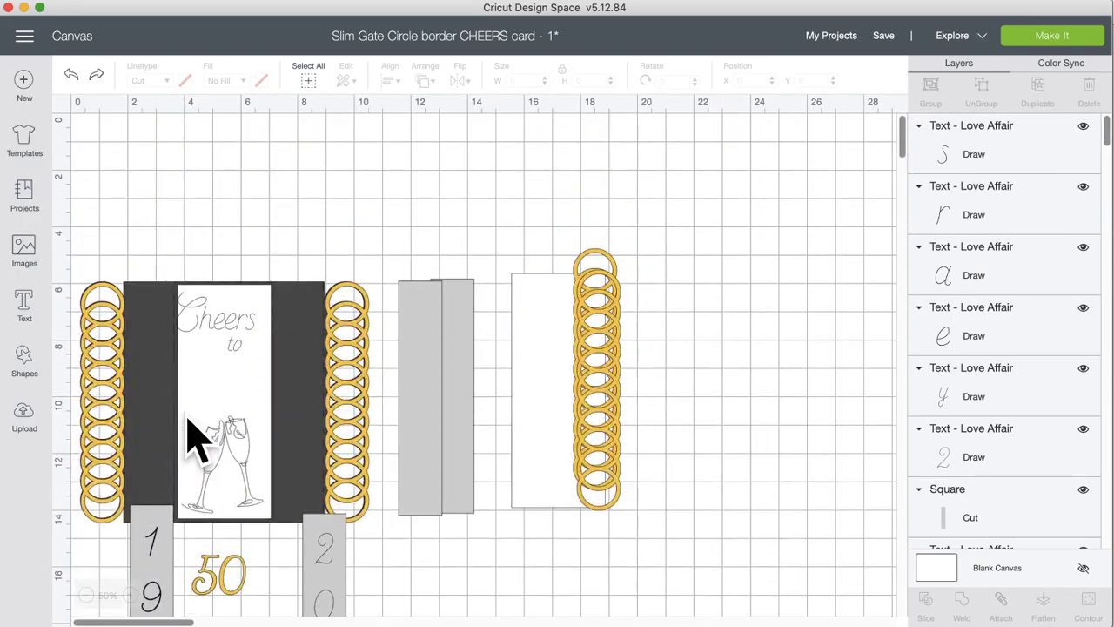
pyautogui.hscroll(5, 455, 418)
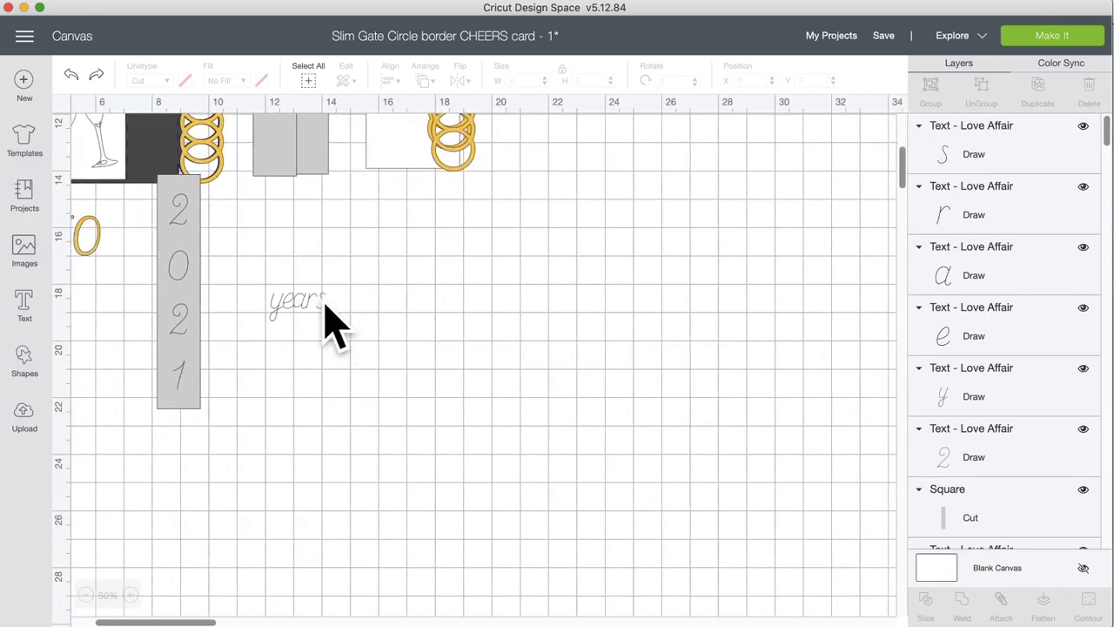
pyautogui.click(308, 318)
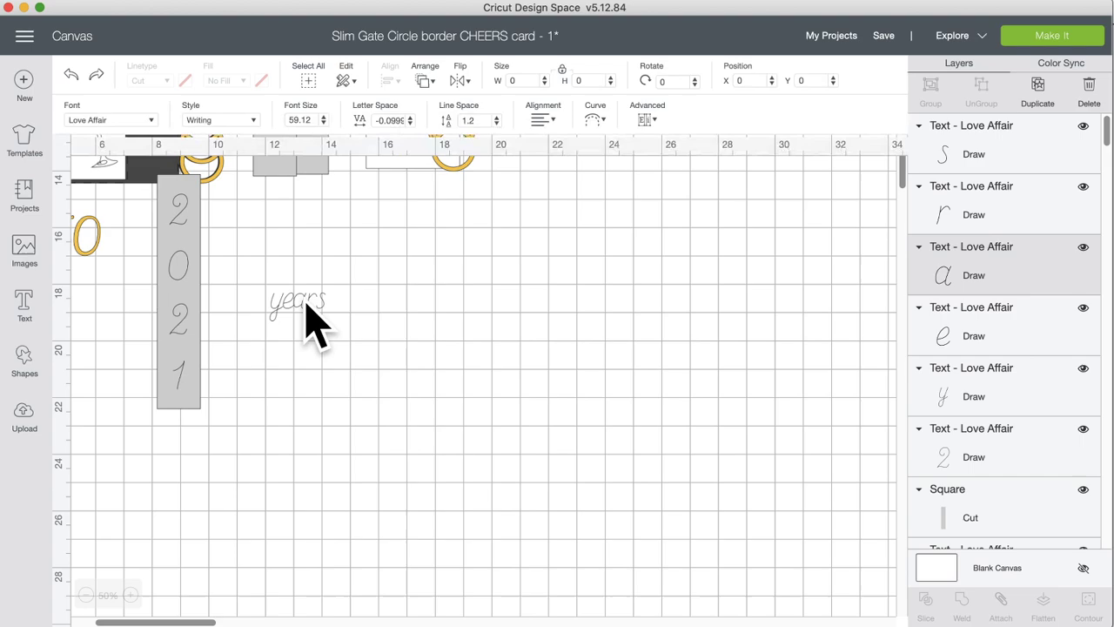
# Undo the letter shifts, the ungrouping and the latest moves of the word "years".
pyautogui.click(70, 75)
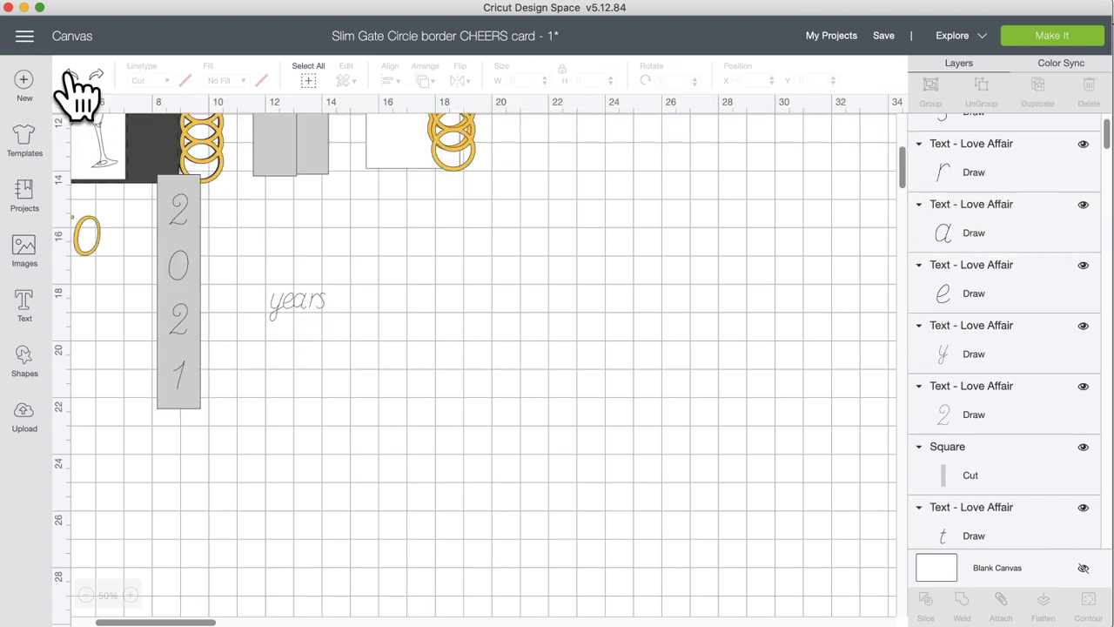
pyautogui.click(70, 75)
pyautogui.click(70, 74)
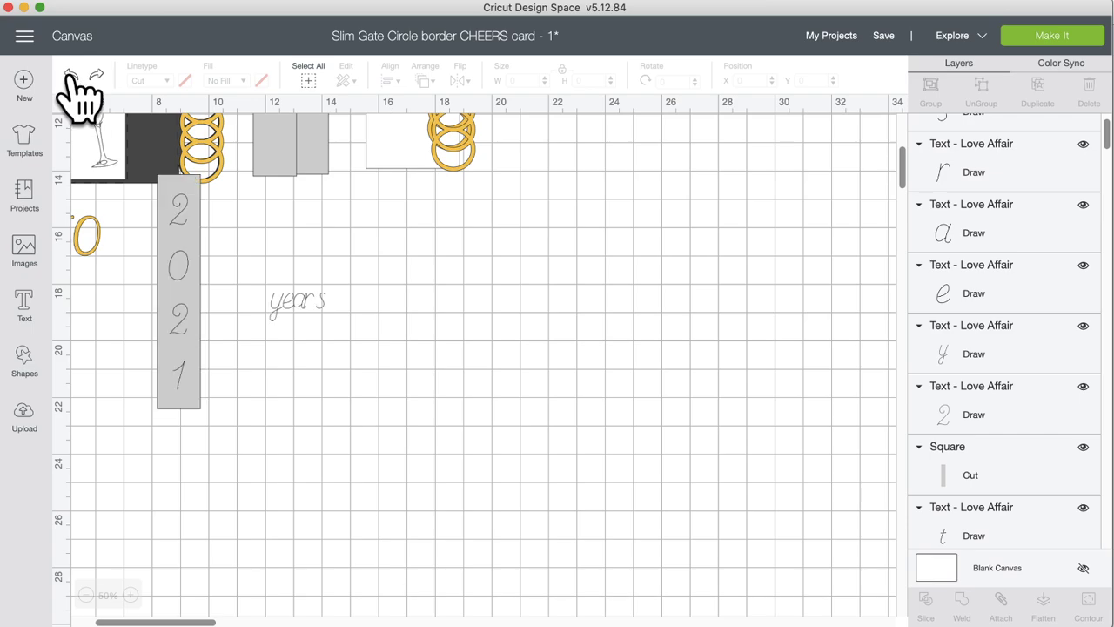
pyautogui.click(70, 75)
pyautogui.click(295, 307)
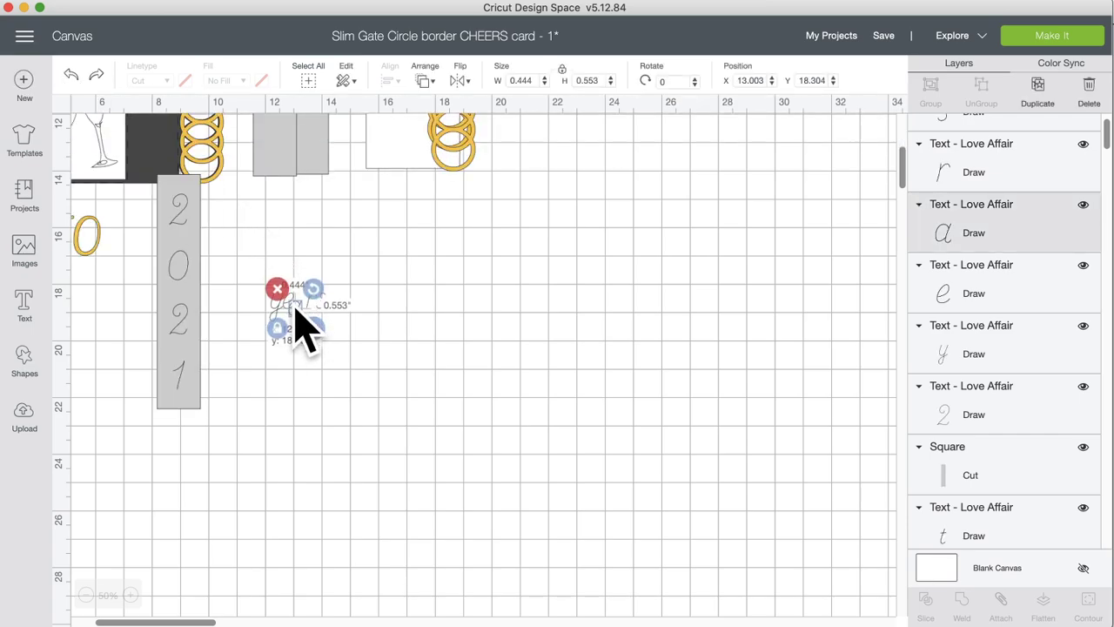
pyautogui.click(70, 75)
pyautogui.click(69, 75)
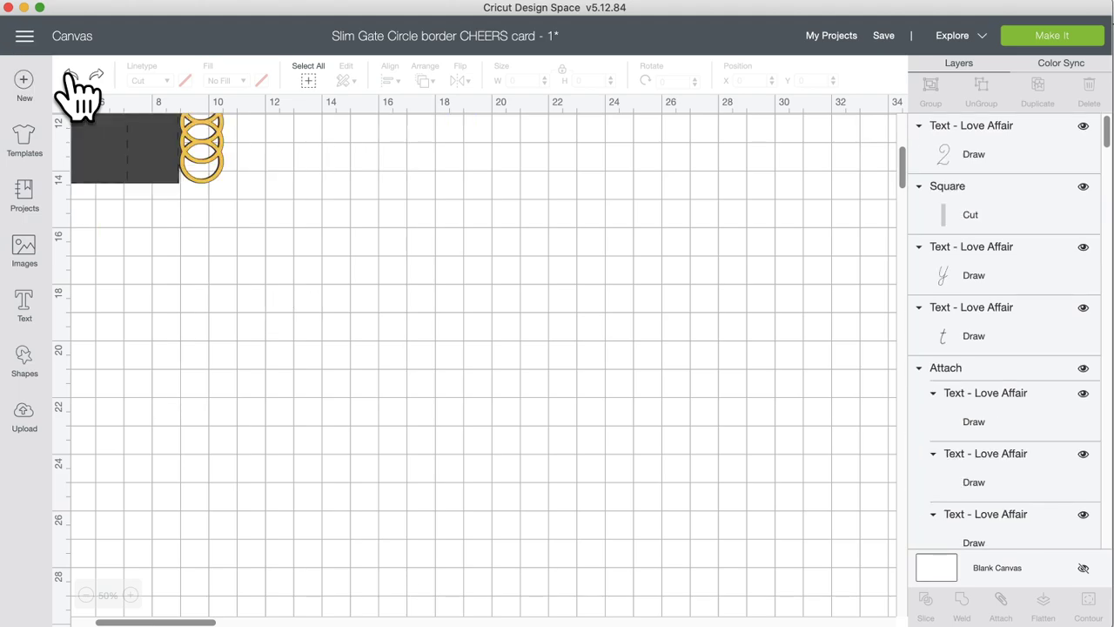
pyautogui.click(70, 75)
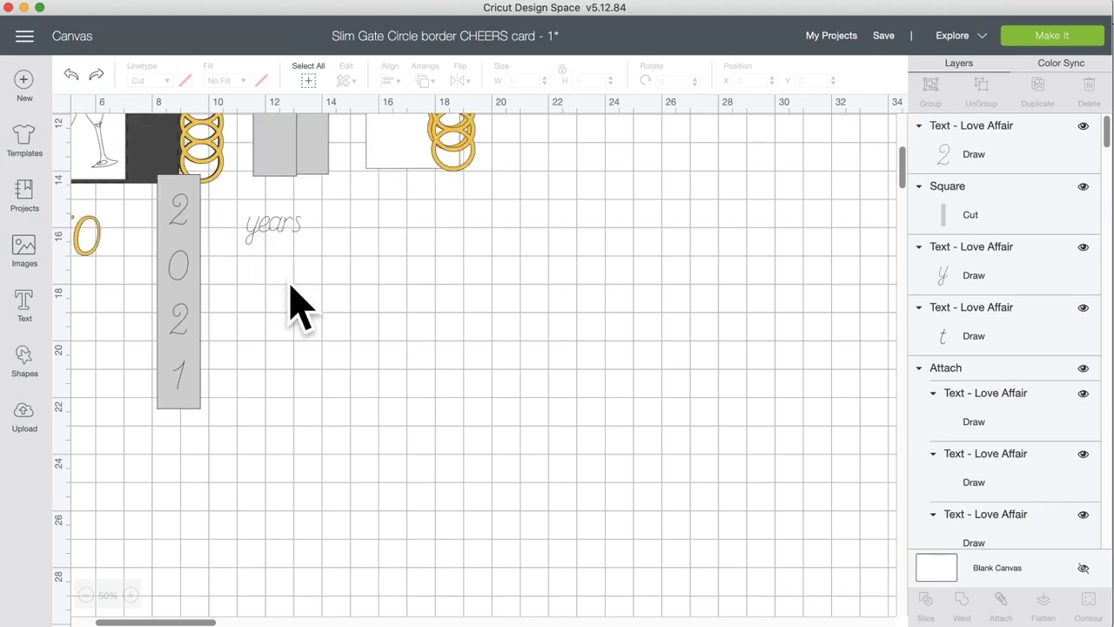
# Try letter spacing of -0.1 on the grouped word "years", and undo it together with the preceding changes.
pyautogui.click(271, 222)
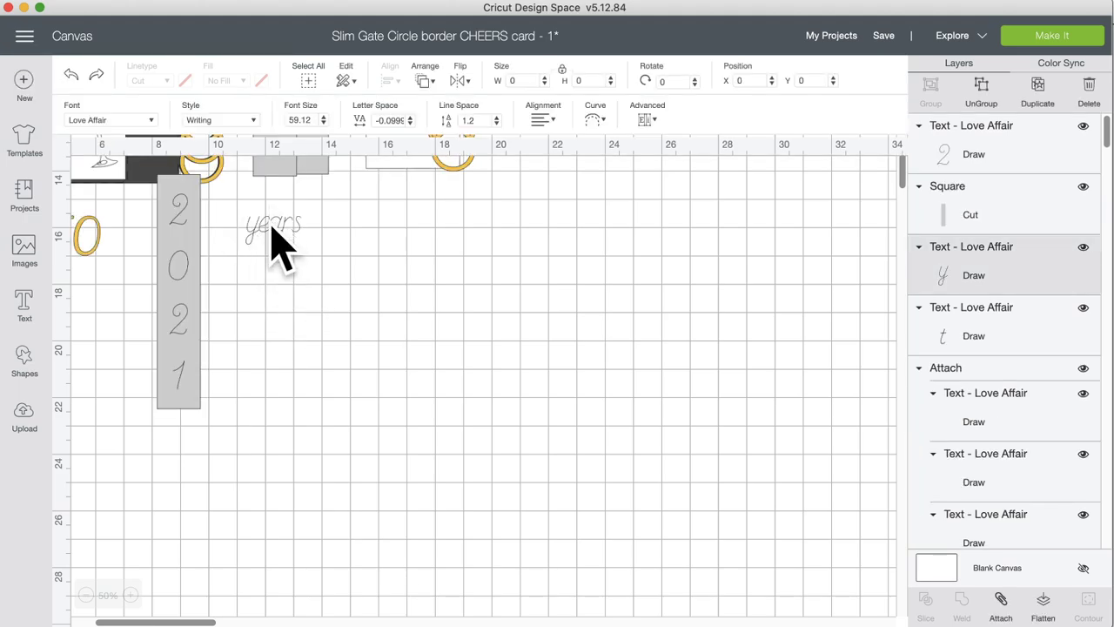
pyautogui.click(409, 123)
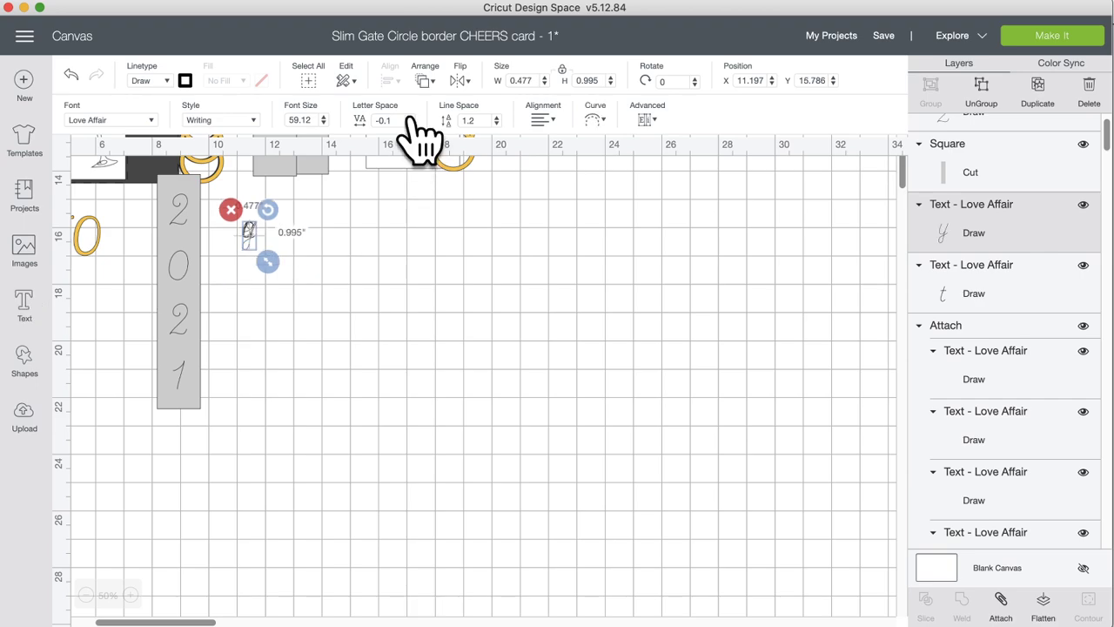
pyautogui.click(72, 75)
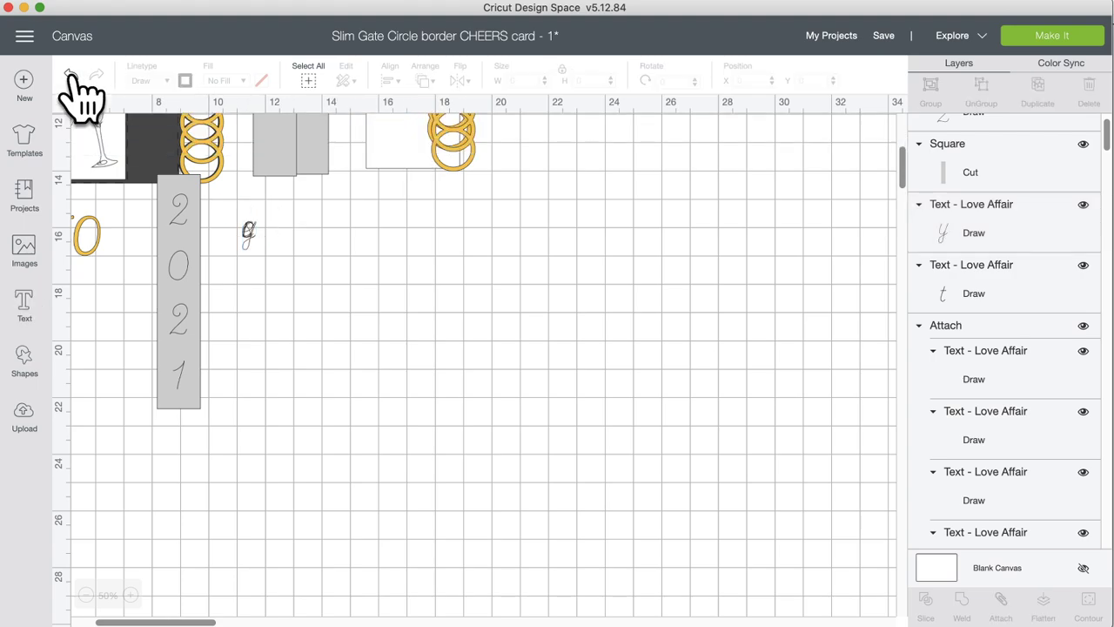
pyautogui.click(71, 76)
pyautogui.click(72, 76)
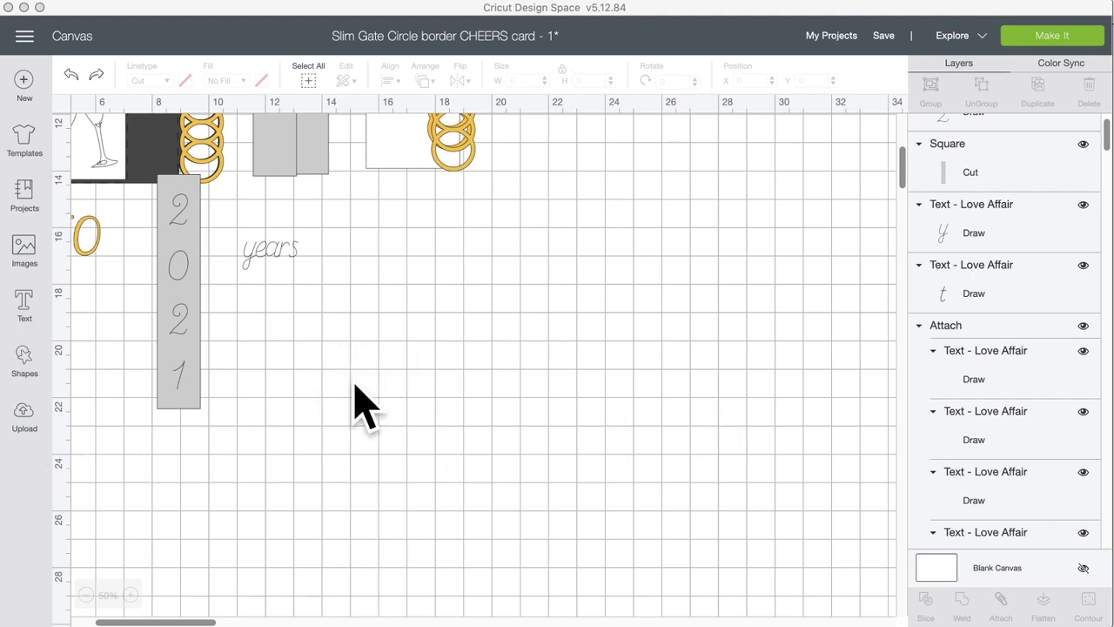
pyautogui.hscroll(-3, 261, 366)
pyautogui.click(28, 315)
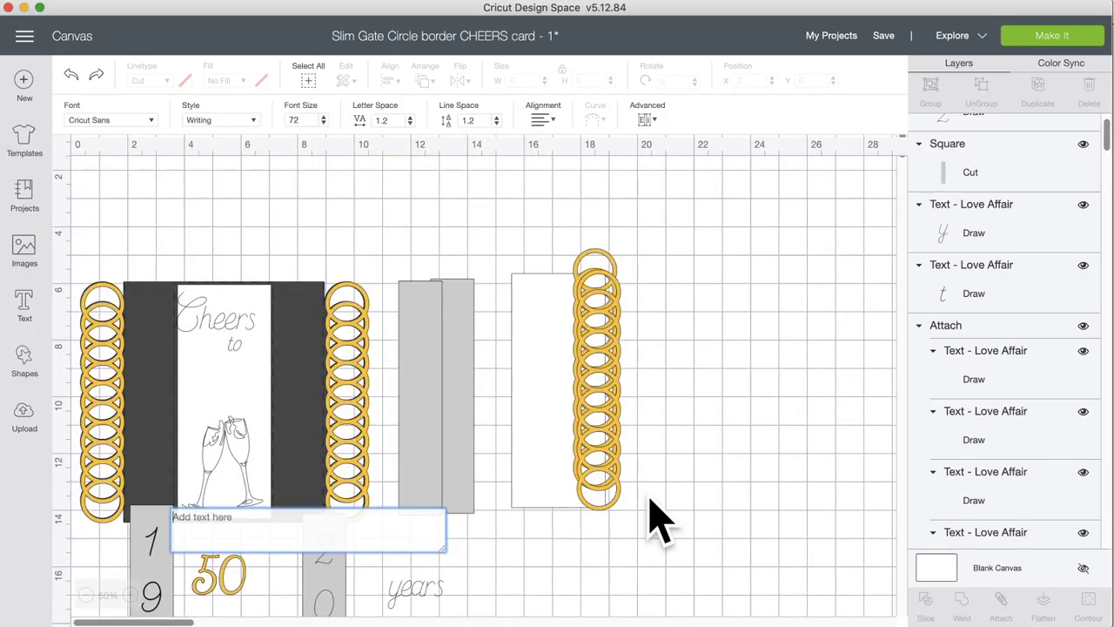
pyautogui.scroll(-5, 657, 521)
pyautogui.scroll(1, 657, 522)
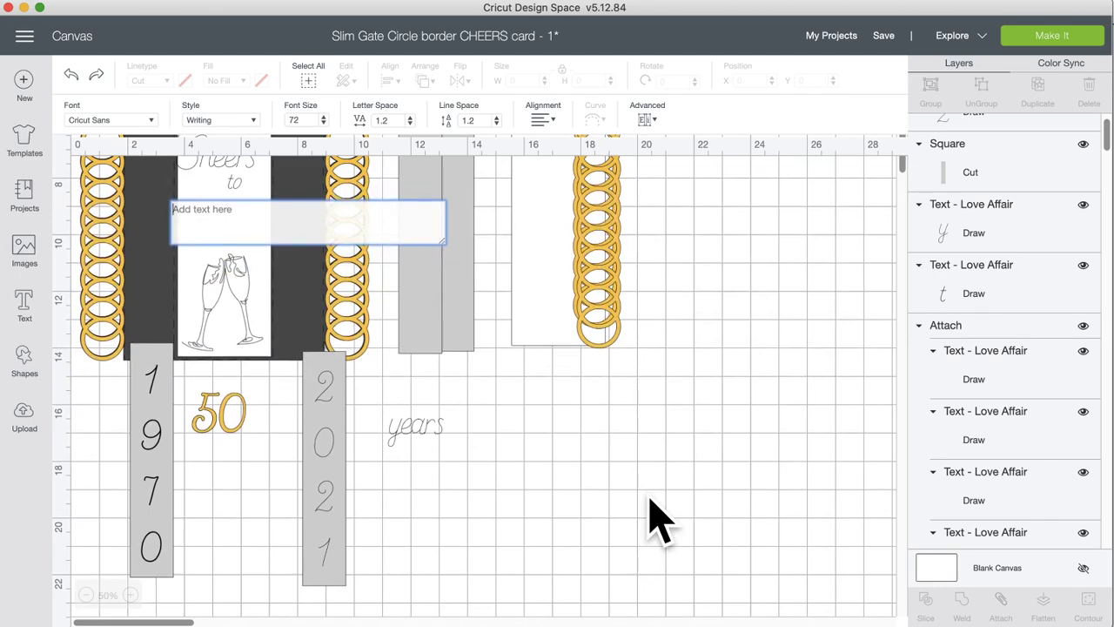
pyautogui.write('happ')
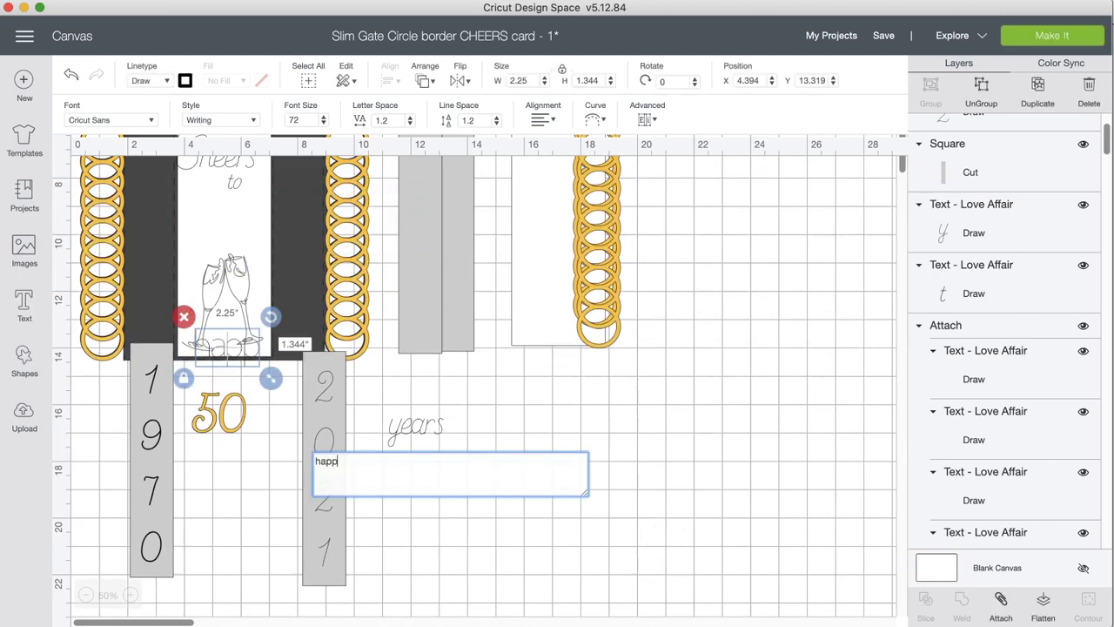
pyautogui.press('BackSpace')
pyautogui.press('BackSpace')
pyautogui.press('BackSpace')
pyautogui.press('BackSpace')
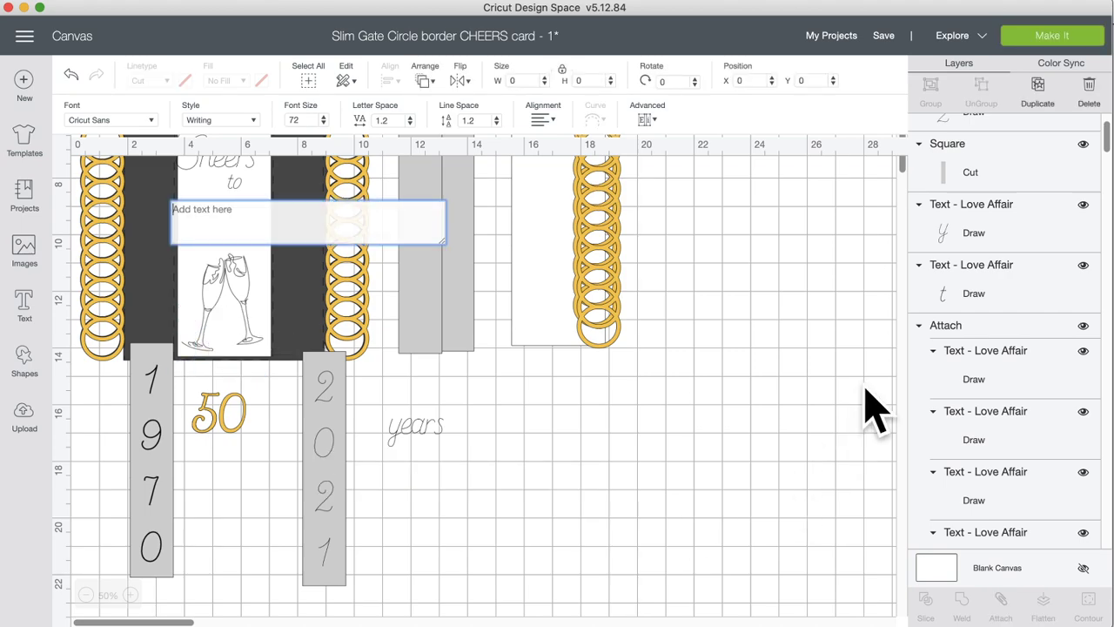
pyautogui.click(493, 446)
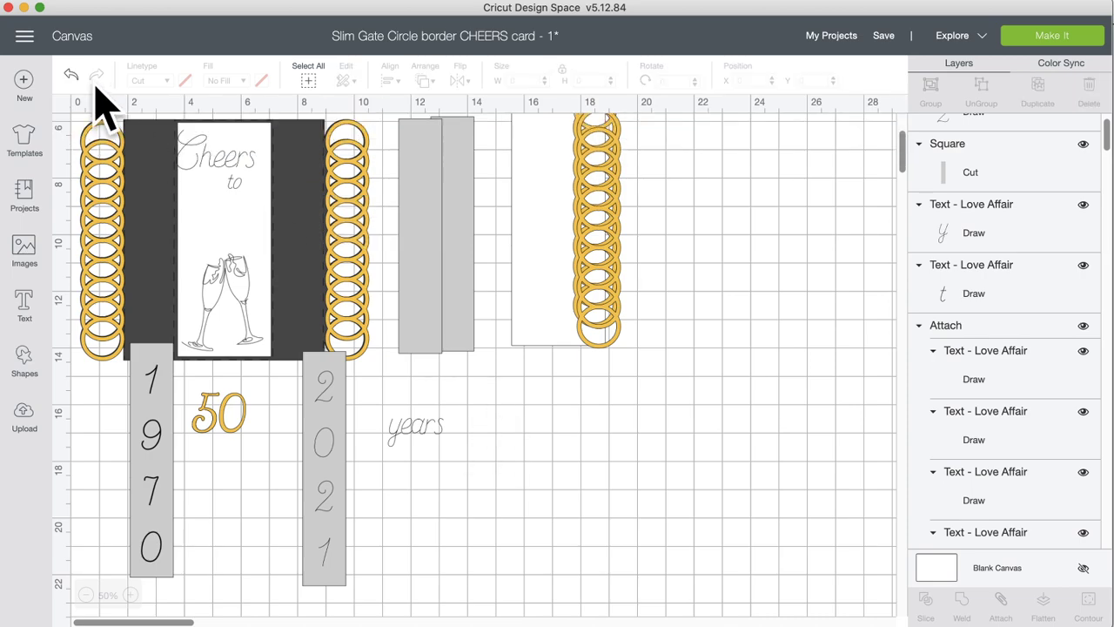
# Start a new blank project replacing the unsaved card, and add an empty text box viewed at 150% zoom.
pyautogui.click(24, 80)
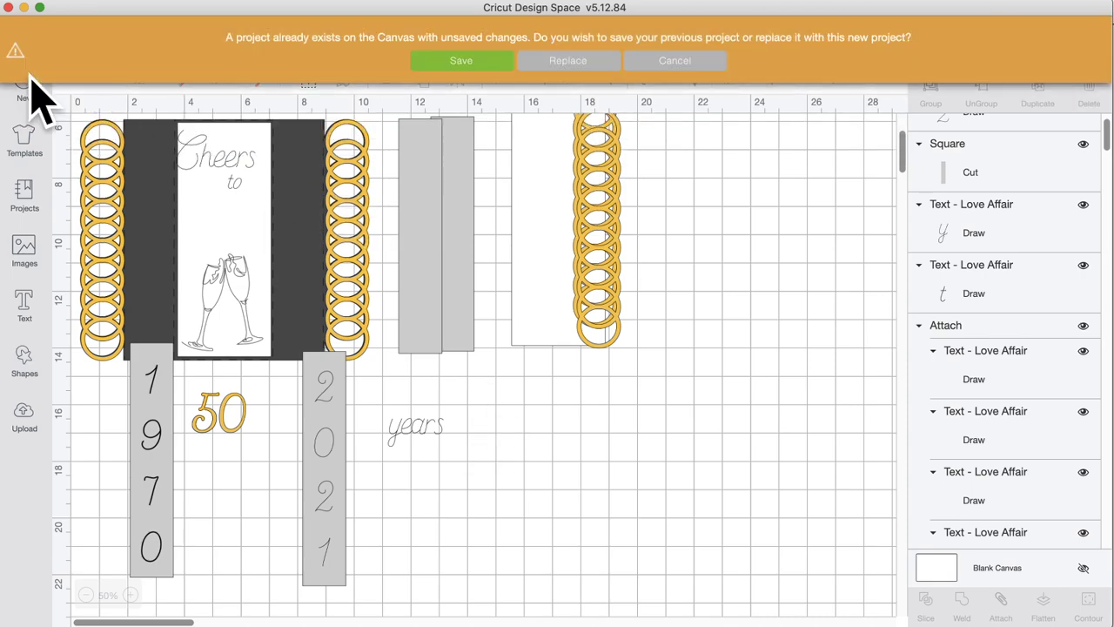
pyautogui.click(568, 63)
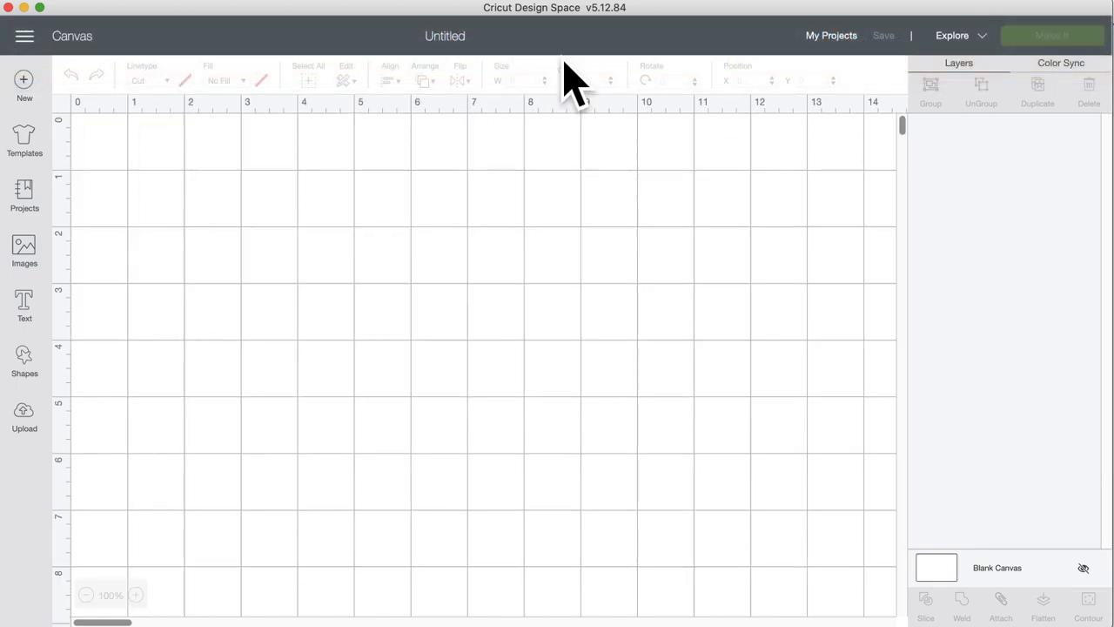
pyautogui.click(26, 303)
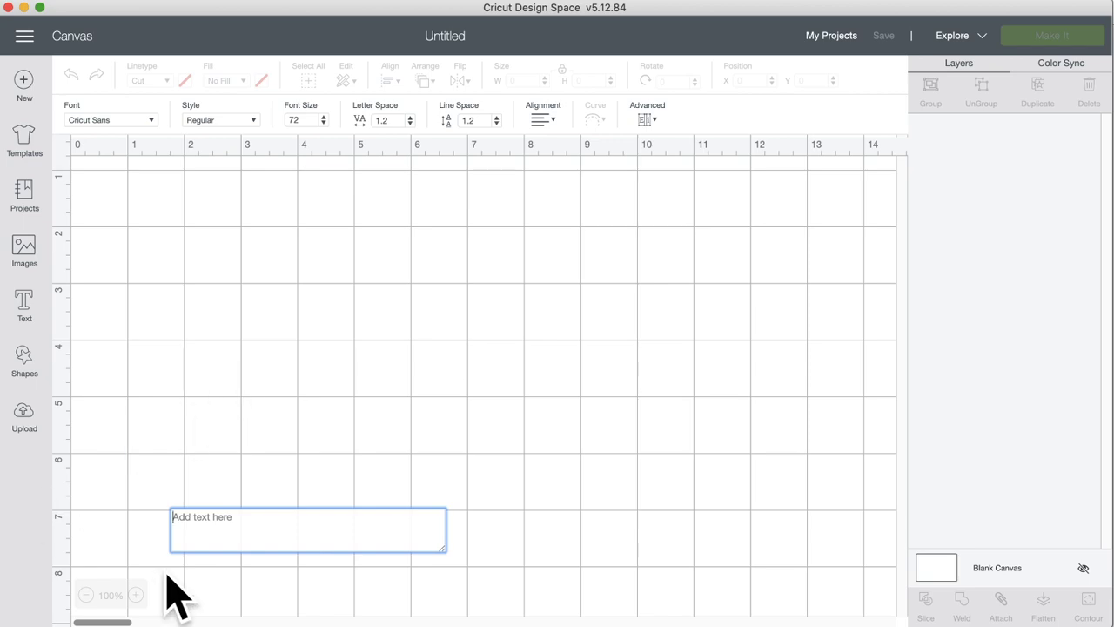
pyautogui.click(136, 594)
pyautogui.click(135, 595)
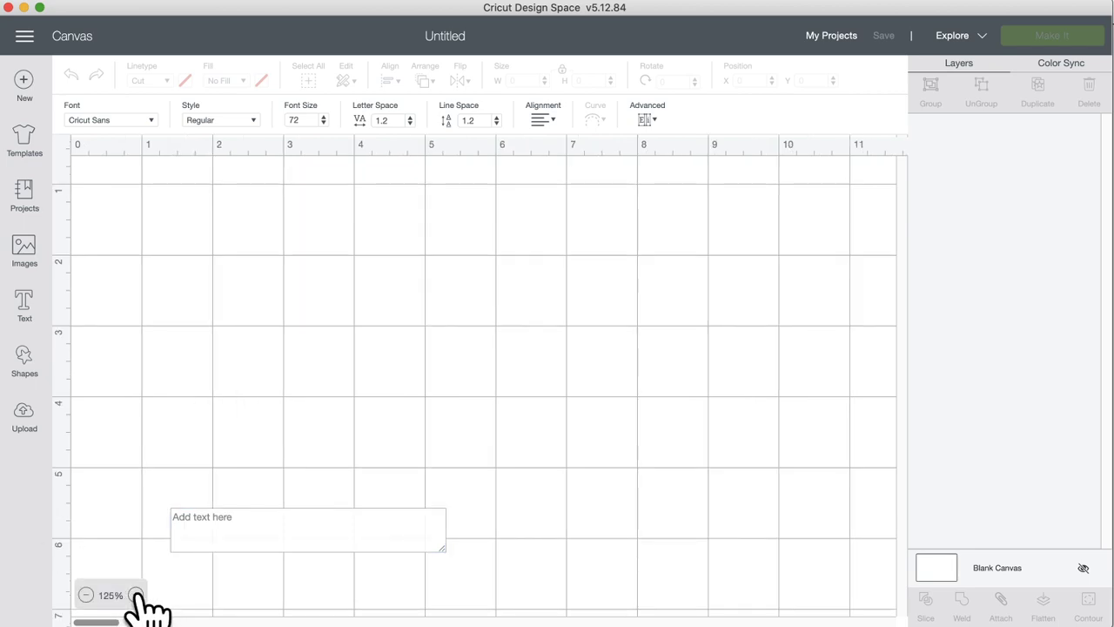
pyautogui.click(136, 594)
pyautogui.click(250, 526)
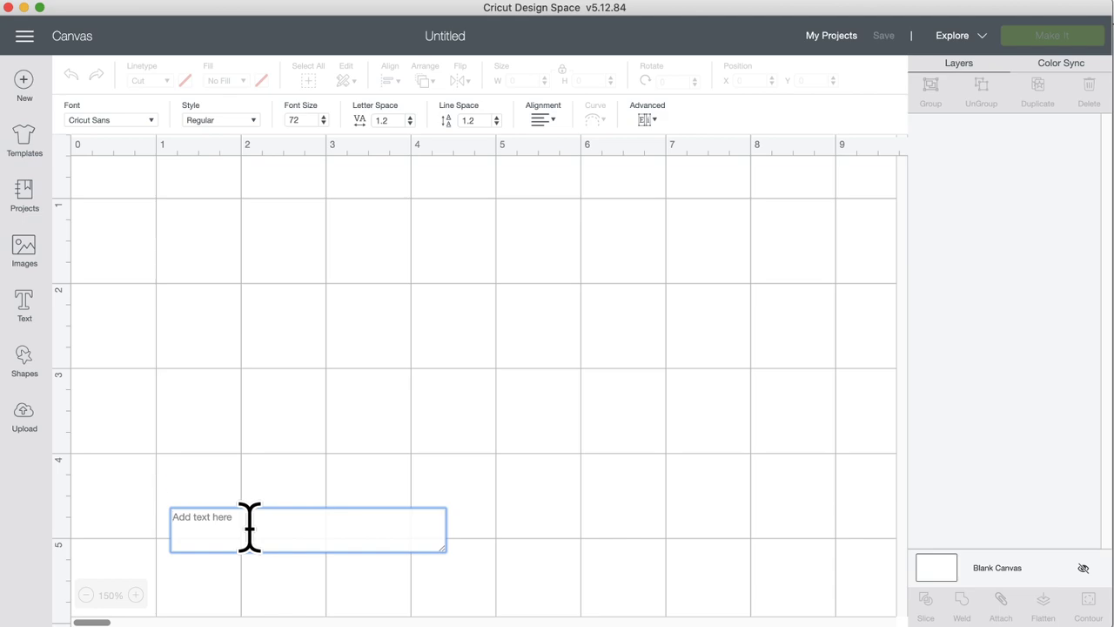
# Enter the letters H, a and p on separate lines of the text box, correcting the mistyped "po" line.
pyautogui.write('H')
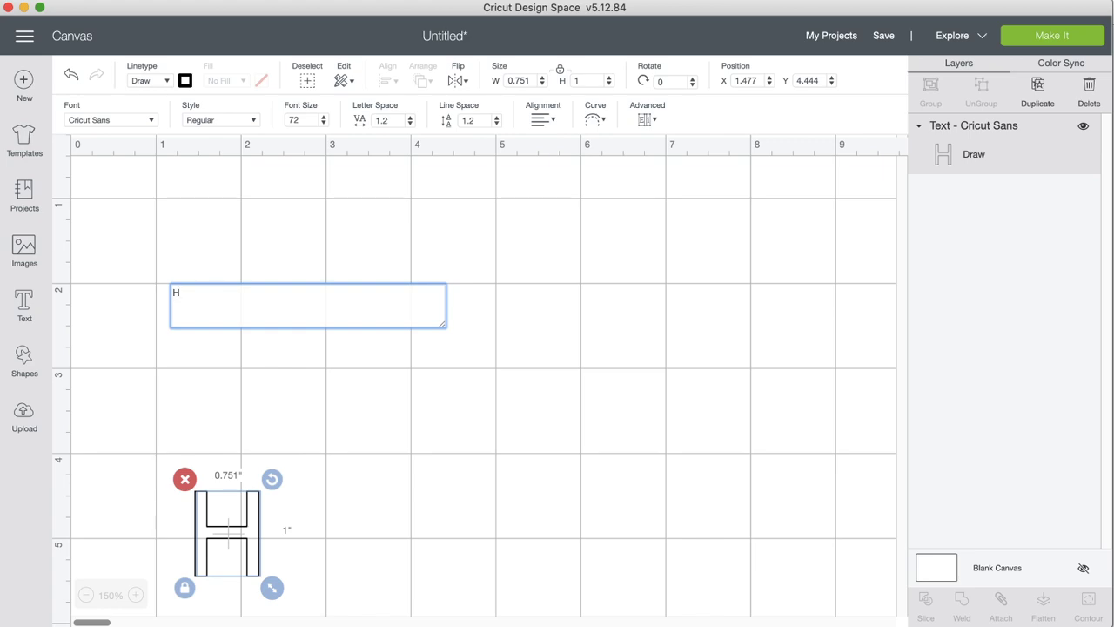
pyautogui.press('Return')
pyautogui.write('a')
pyautogui.press('Return')
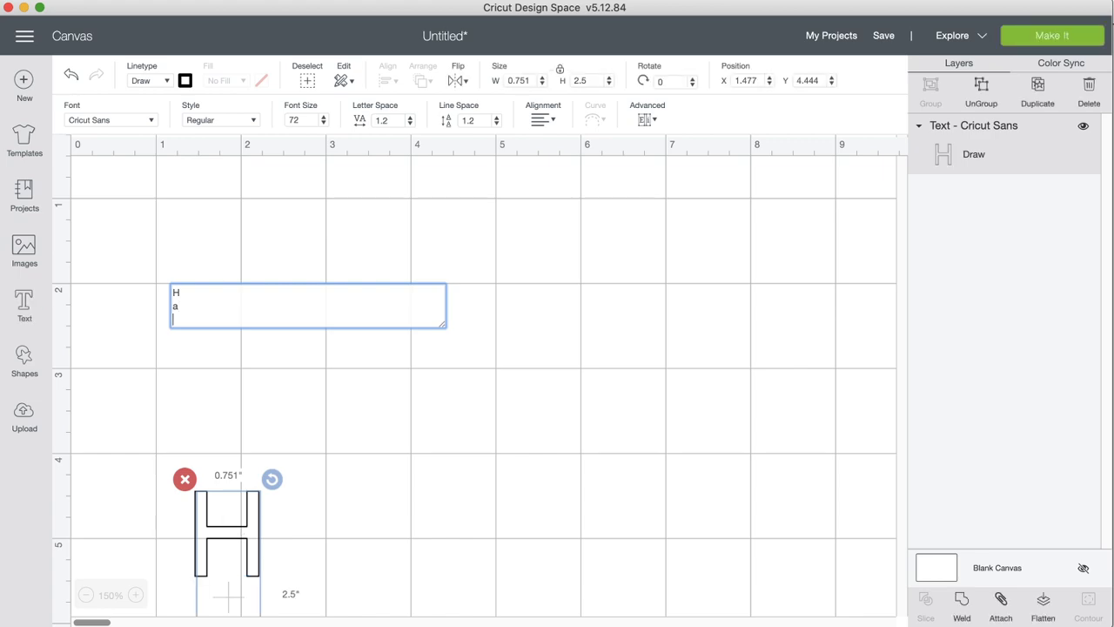
pyautogui.write('po')
pyautogui.press('Return')
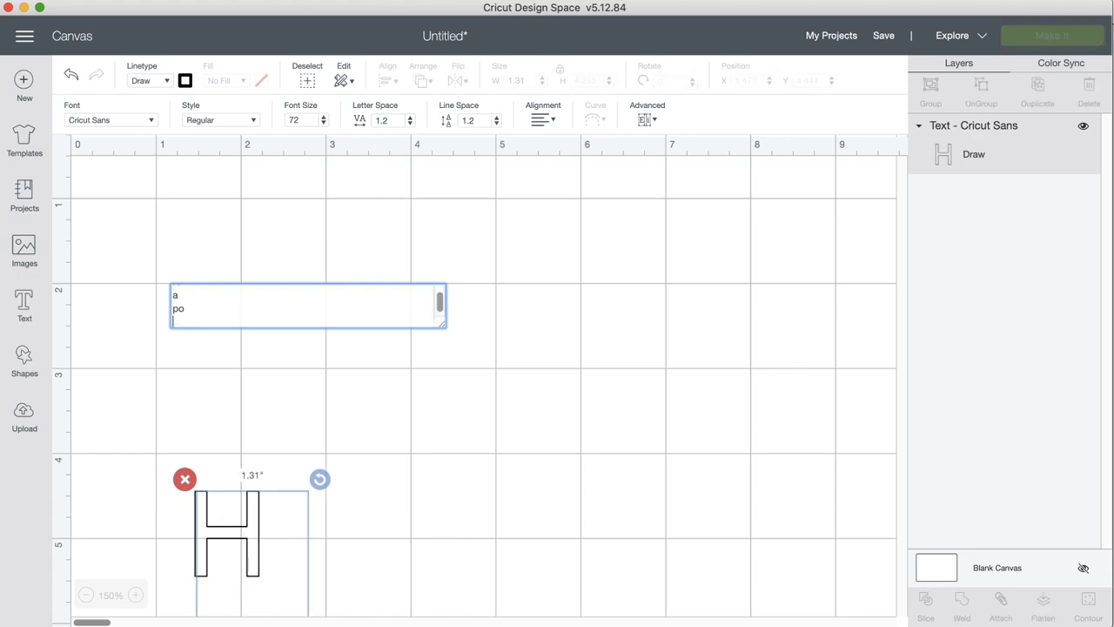
pyautogui.write('p')
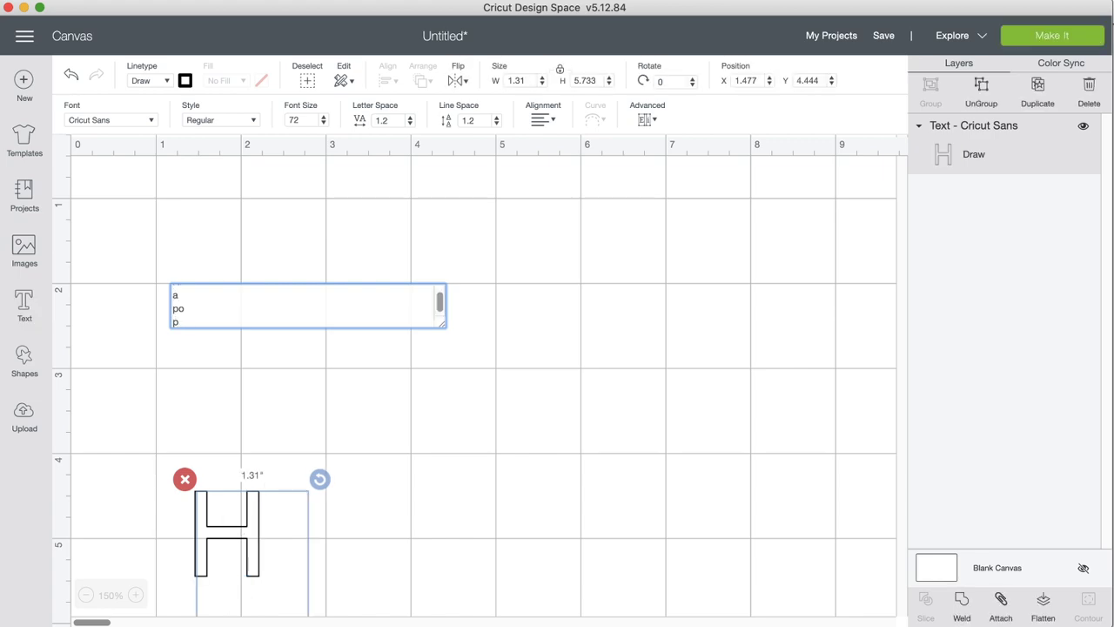
pyautogui.press('BackSpace')
pyautogui.press('BackSpace')
pyautogui.press('BackSpace')
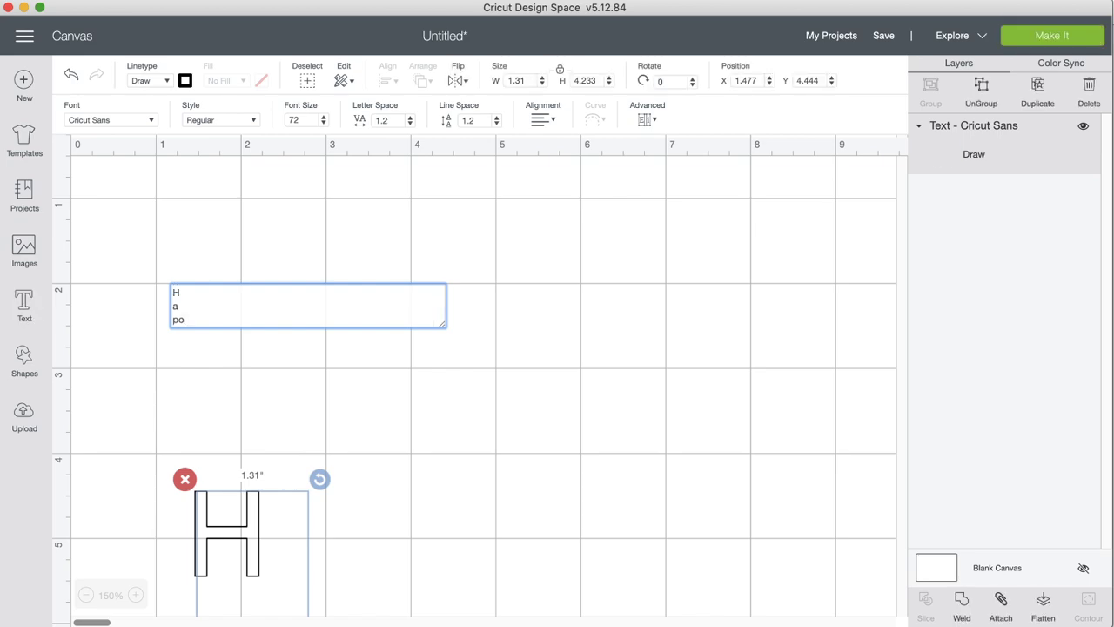
pyautogui.press('Return')
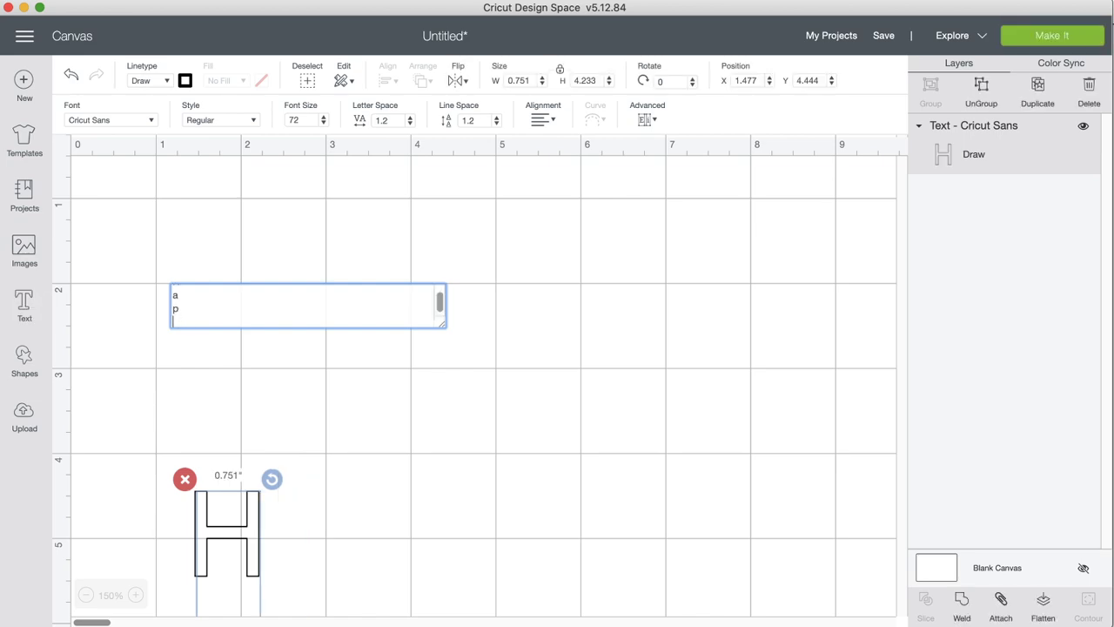
# Move the stacked text to about X 4.542, Y 0 and add p and y on new lines to complete "Happy".
pyautogui.moveTo(249, 515); pyautogui.dragTo(537, 113)
pyautogui.click(300, 361)
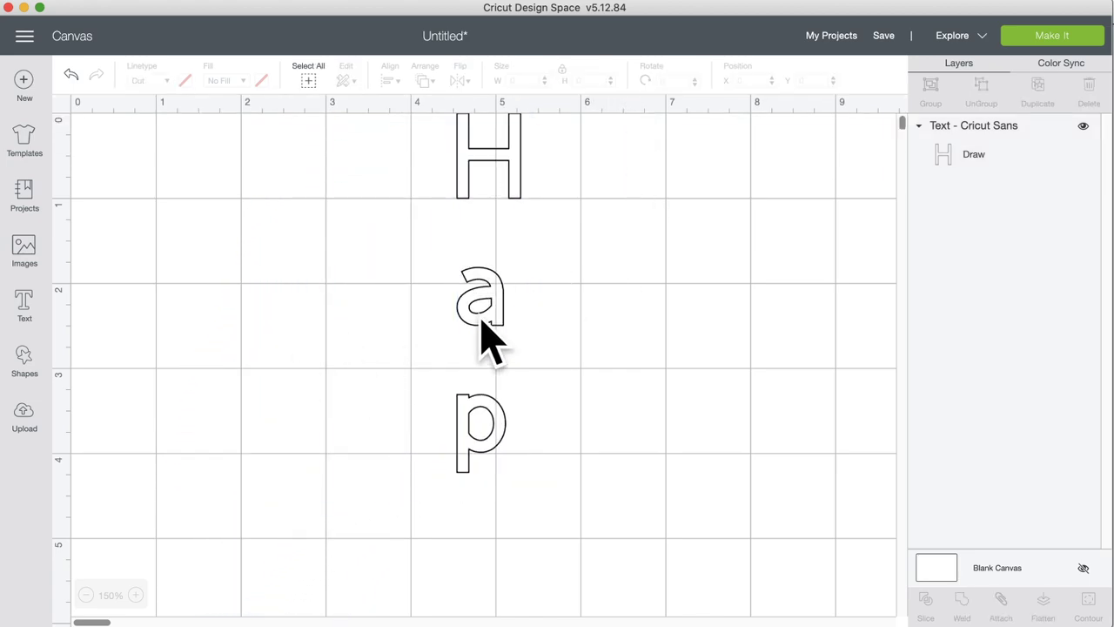
pyautogui.click(497, 327)
pyautogui.doubleClick(498, 327)
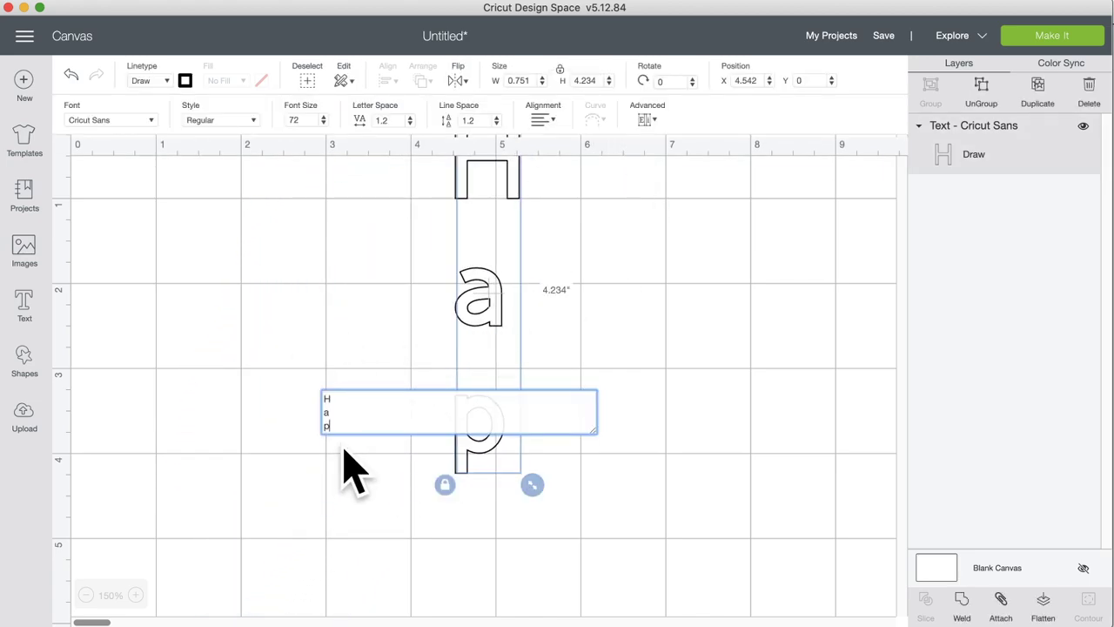
pyautogui.write('p ')
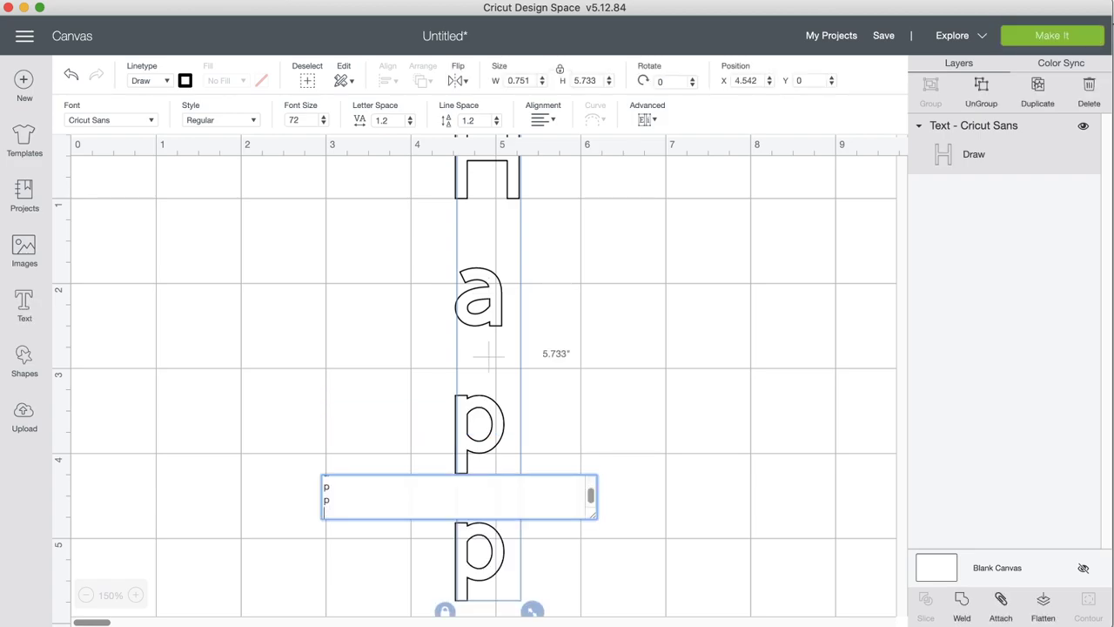
pyautogui.write('y')
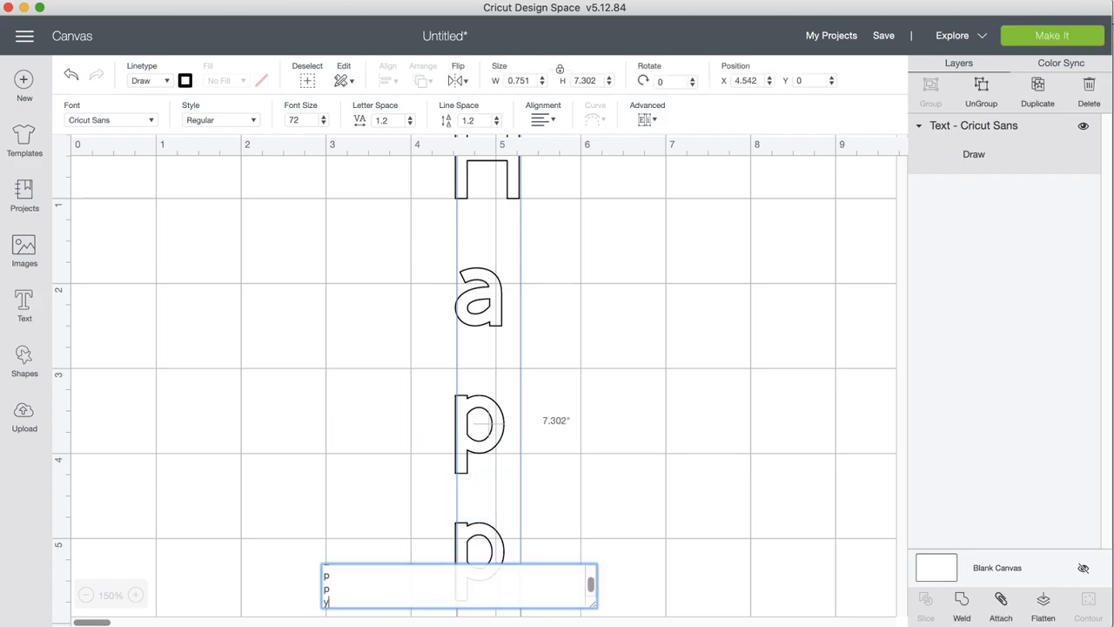
# Move the stacked "Happy" text to about X 2.792, Y 1.042 and set its text alignment to Center.
pyautogui.click(85, 594)
pyautogui.click(85, 594)
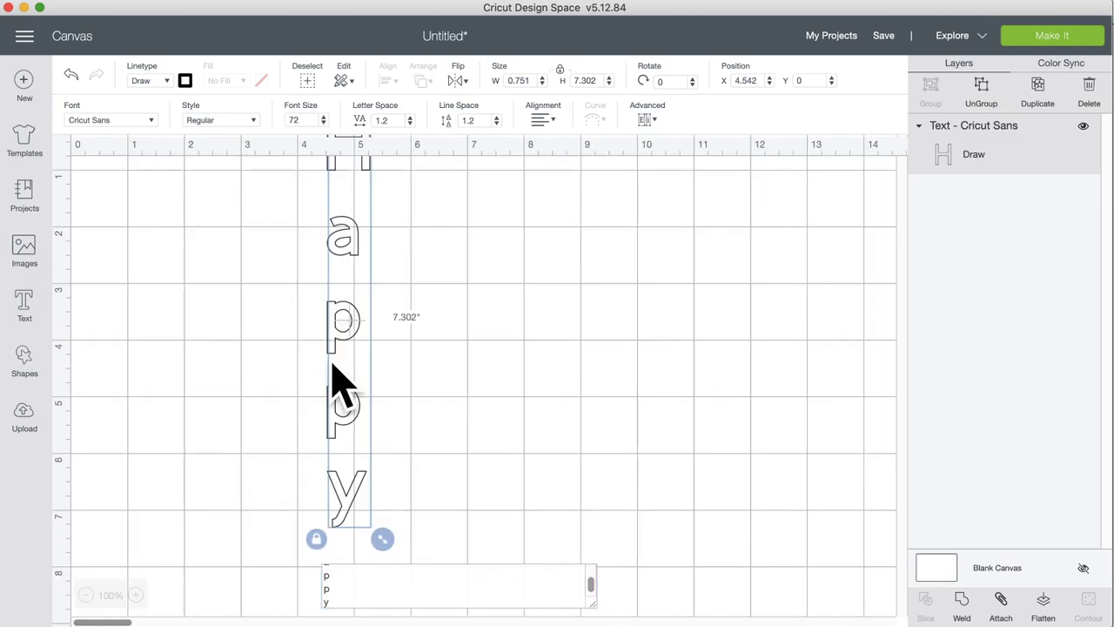
pyautogui.moveTo(348, 348); pyautogui.dragTo(220, 418)
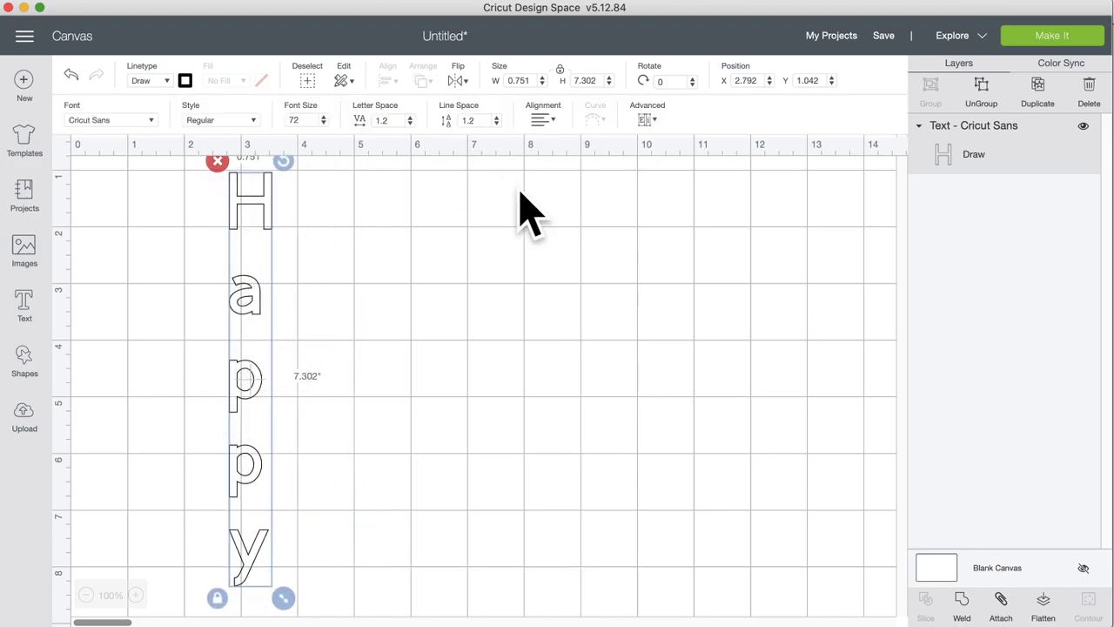
pyautogui.click(541, 119)
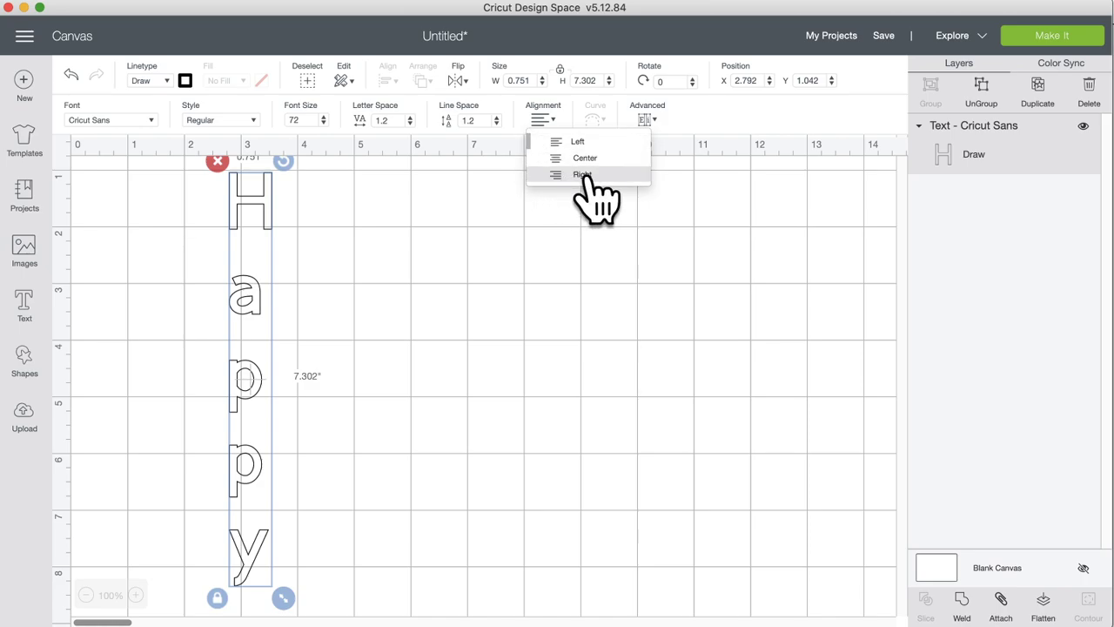
pyautogui.click(585, 159)
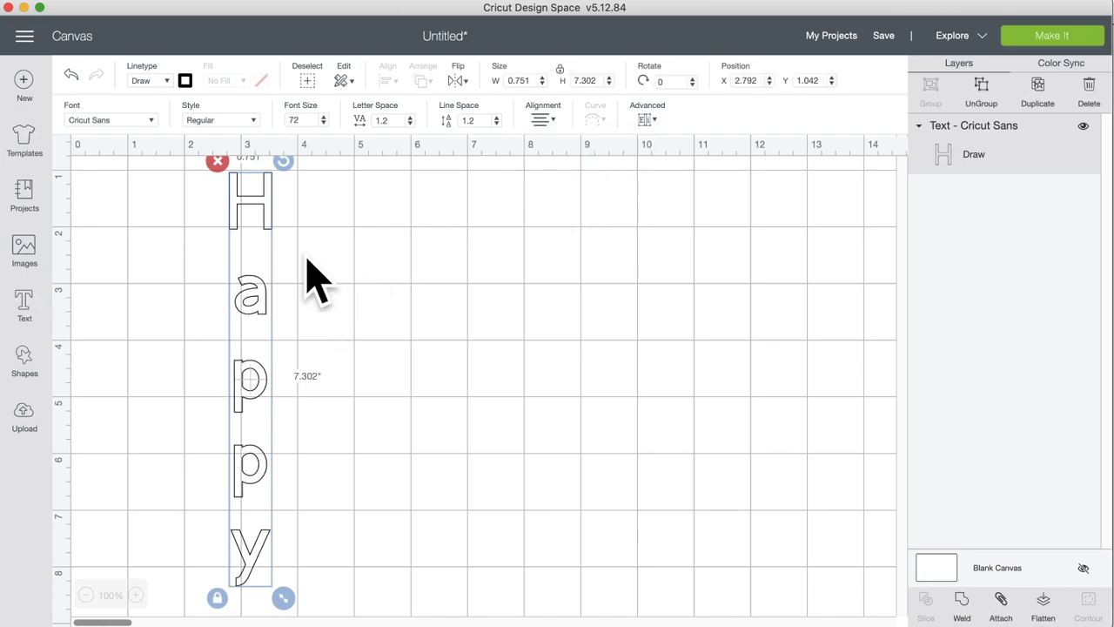
pyautogui.click(348, 83)
pyautogui.click(308, 82)
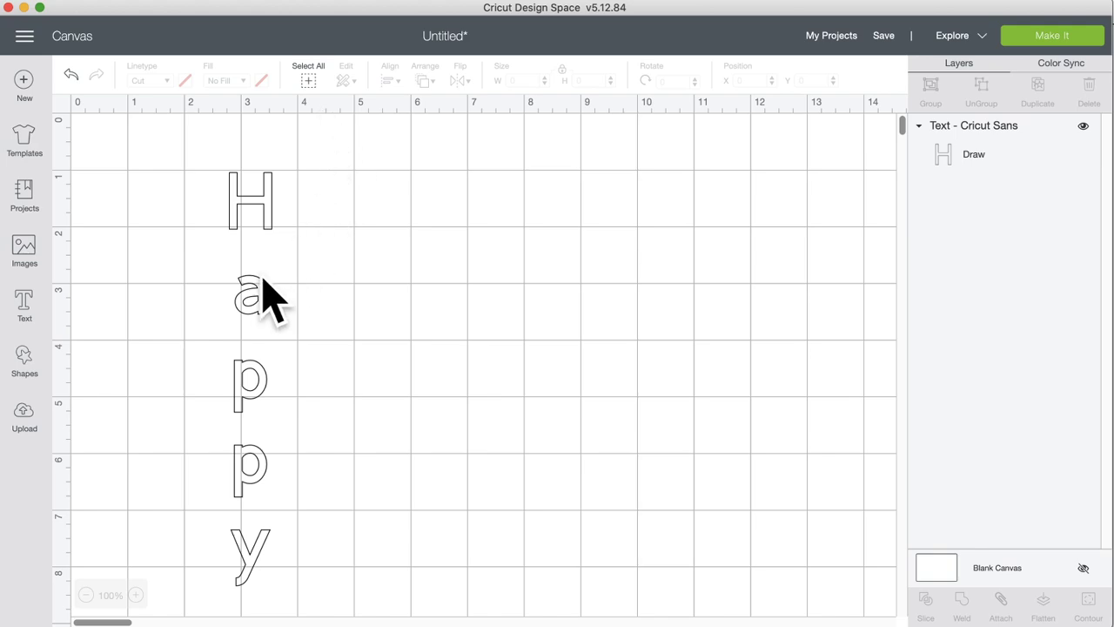
# Set the stacked text's letter spacing to 1.1 and line spacing to -1.9, and ungroup it into single letters.
pyautogui.click(266, 229)
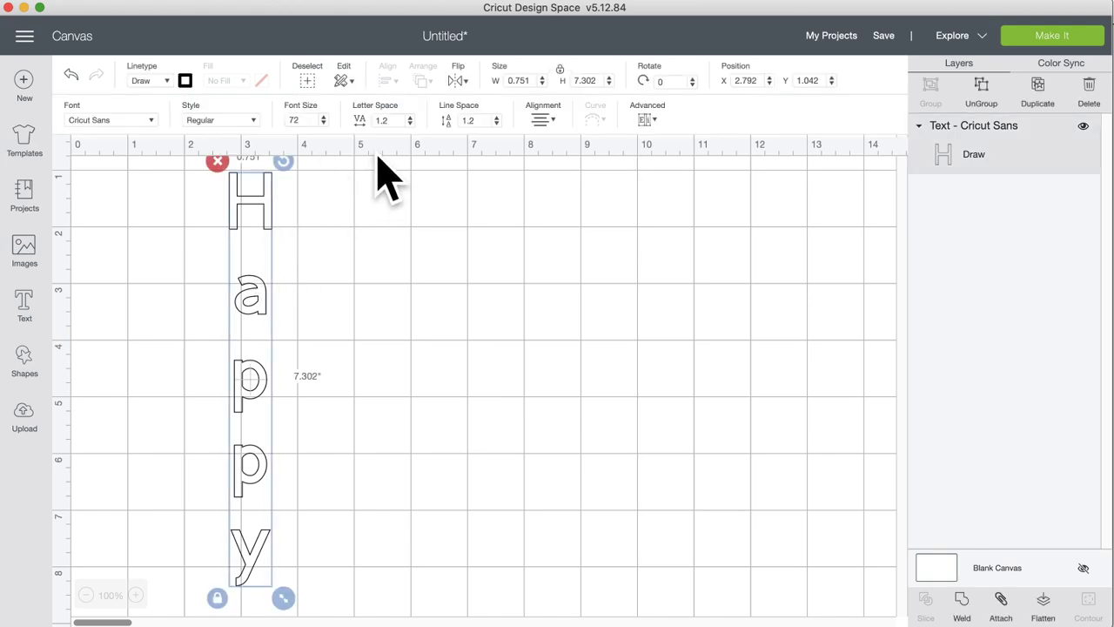
pyautogui.click(409, 122)
pyautogui.click(496, 122)
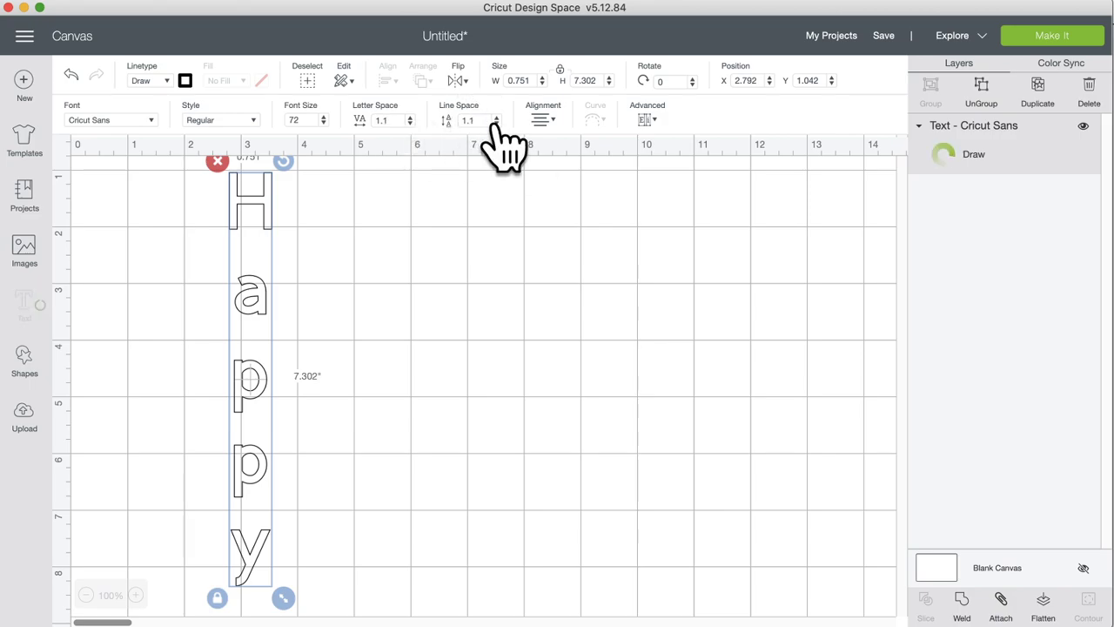
pyautogui.click(496, 122)
pyautogui.click(496, 122)
pyautogui.click(496, 123)
pyautogui.click(496, 122)
pyautogui.click(496, 123)
pyautogui.click(496, 122)
pyautogui.click(496, 123)
pyautogui.click(496, 122)
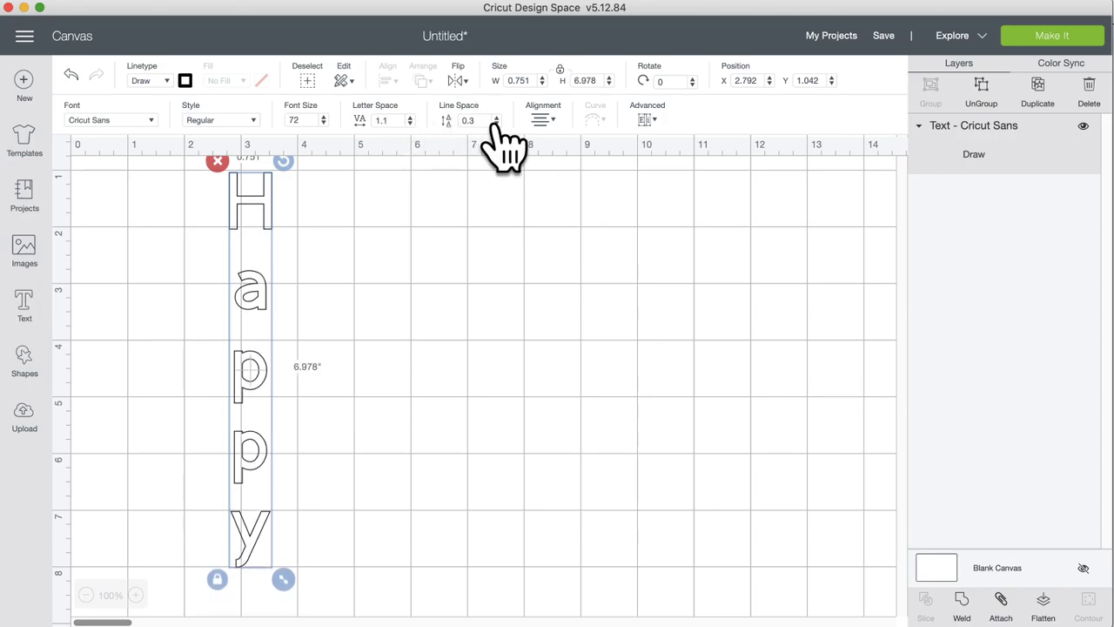
pyautogui.doubleClick(496, 123)
pyautogui.doubleClick(496, 123)
pyautogui.click(496, 122)
pyautogui.doubleClick(496, 123)
pyautogui.doubleClick(496, 123)
pyautogui.click(496, 123)
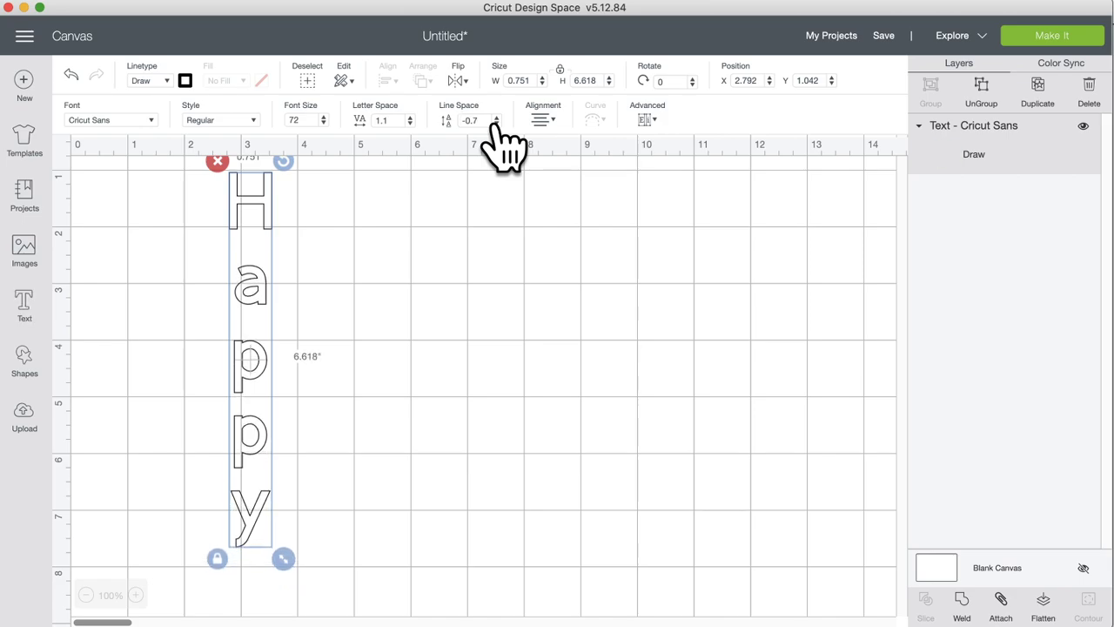
pyautogui.doubleClick(496, 123)
pyautogui.doubleClick(496, 122)
pyautogui.doubleClick(496, 122)
pyautogui.doubleClick(496, 123)
pyautogui.click(496, 123)
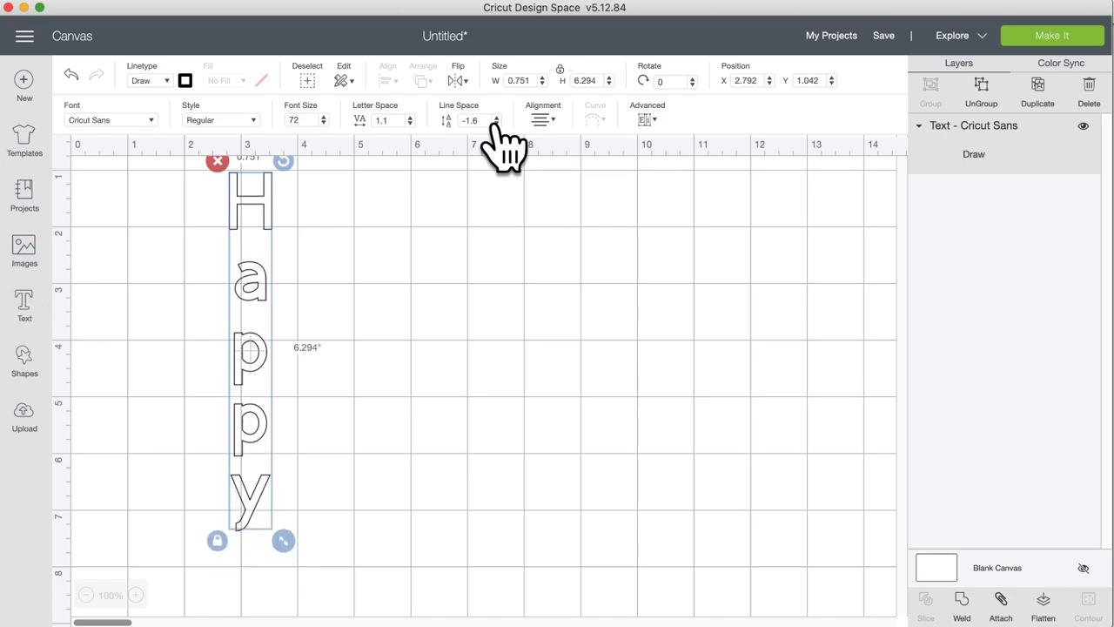
pyautogui.doubleClick(496, 123)
pyautogui.click(496, 123)
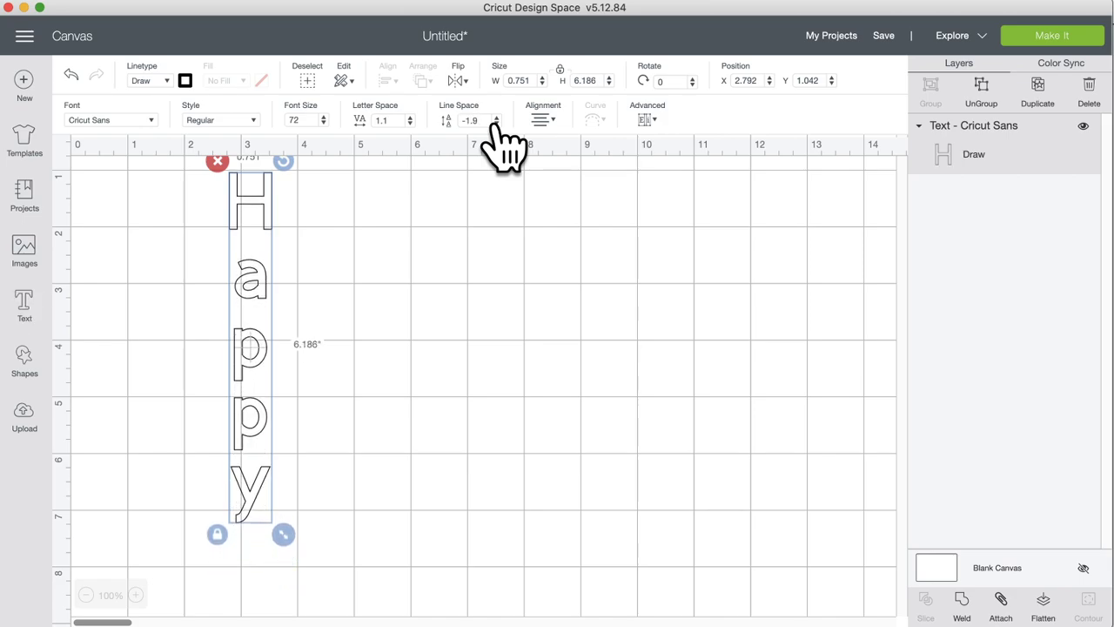
pyautogui.click(982, 87)
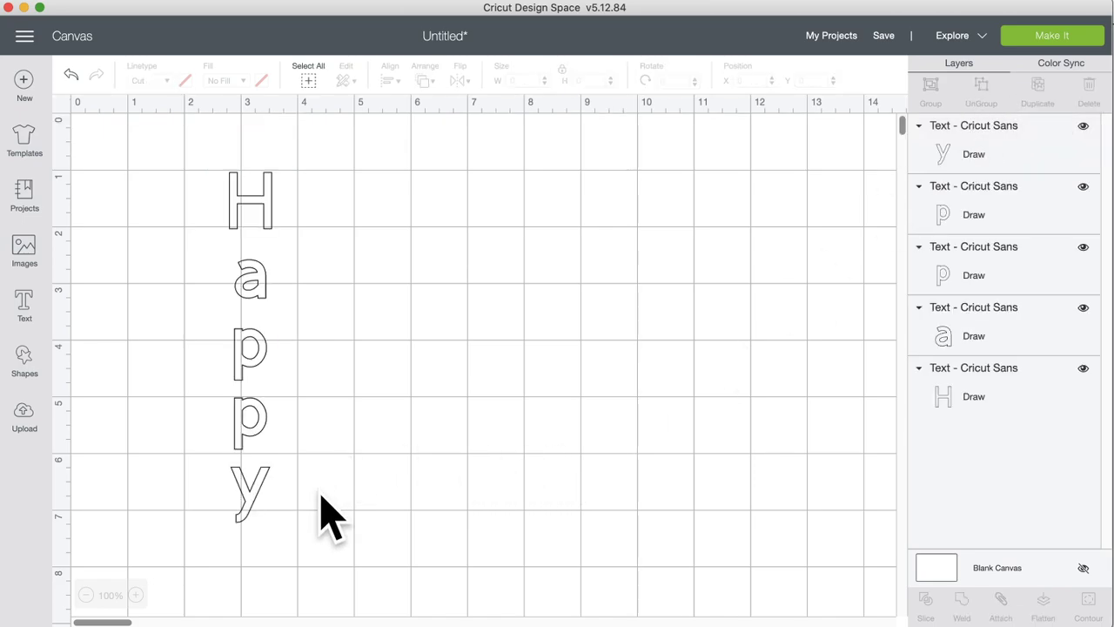
# Try the Center alignment on all five letters together, and undo it.
pyautogui.moveTo(321, 496); pyautogui.dragTo(178, 161)
pyautogui.click(389, 80)
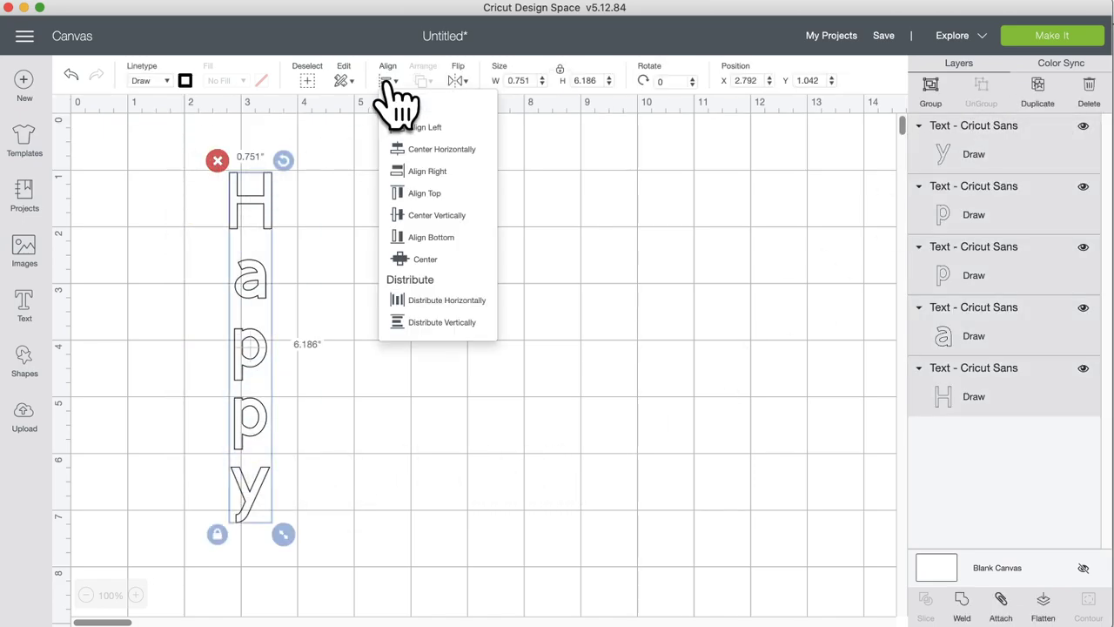
pyautogui.click(414, 259)
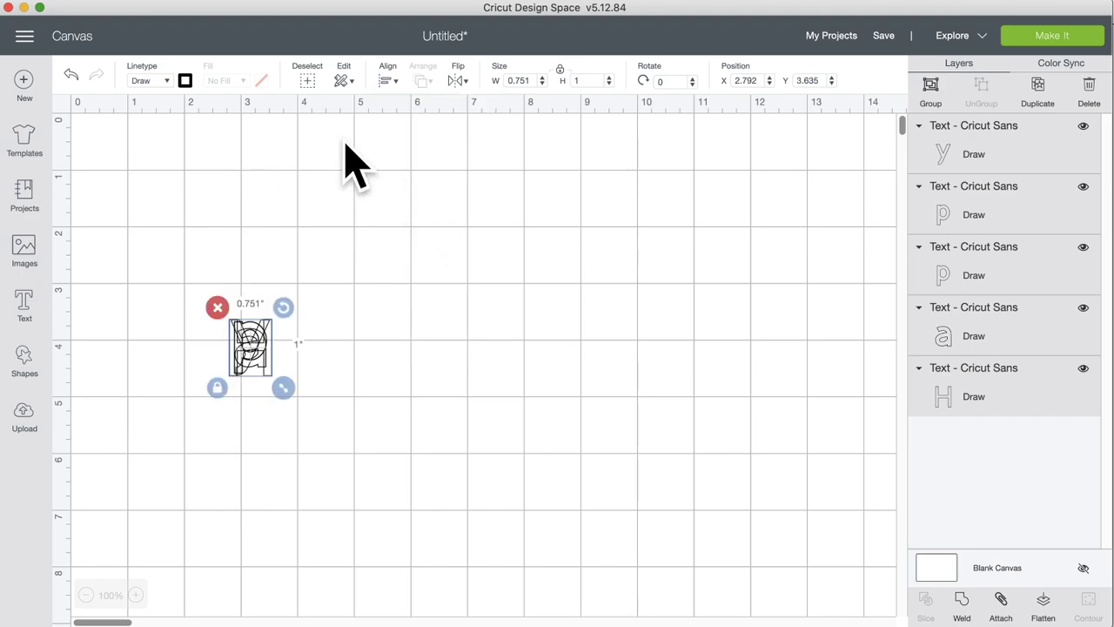
pyautogui.click(71, 76)
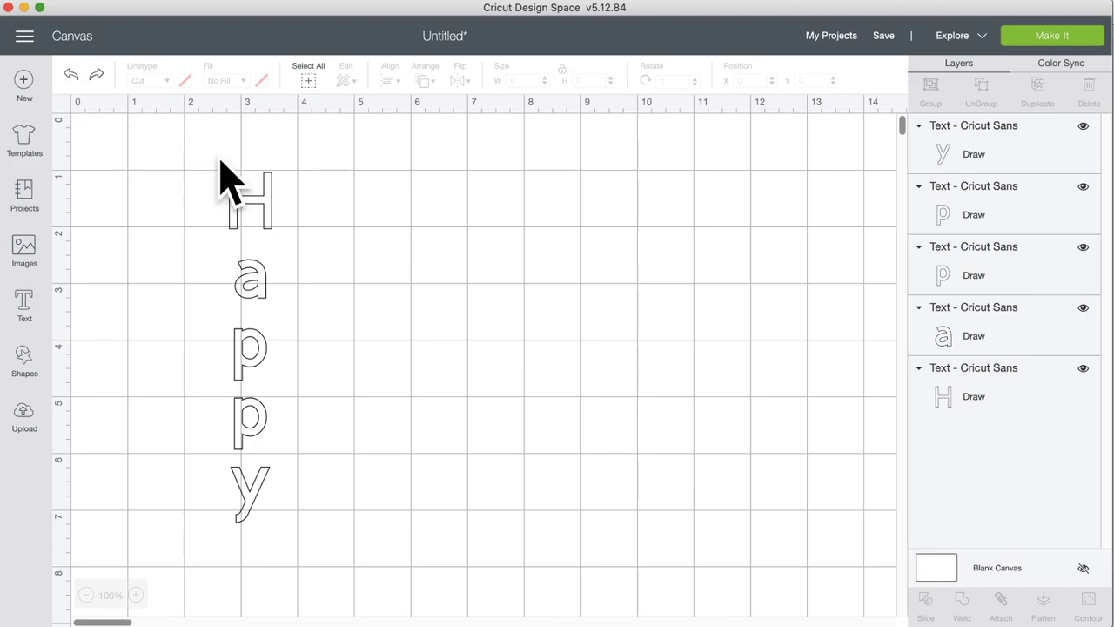
# Shift the H to the right and the first p to about X 2.326, Y 3.841, out of line with the other letters.
pyautogui.moveTo(260, 209); pyautogui.dragTo(292, 209)
pyautogui.moveTo(258, 327); pyautogui.dragTo(229, 333)
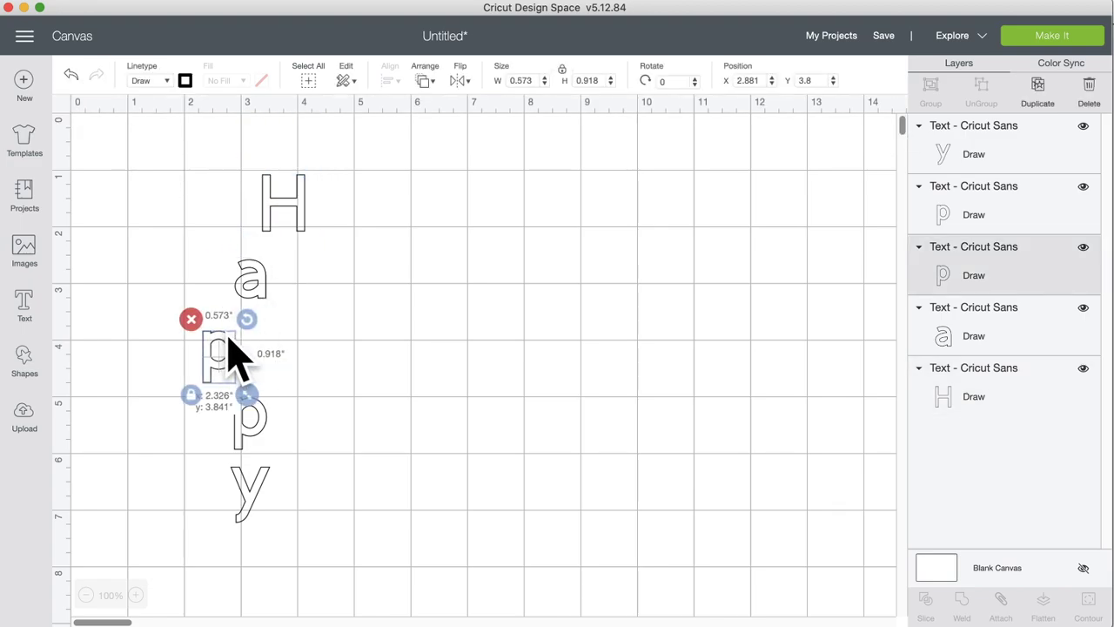
pyautogui.click(340, 353)
# Try Center Horizontally on all five staggered letters, and undo it.
pyautogui.moveTo(129, 151); pyautogui.dragTo(418, 620)
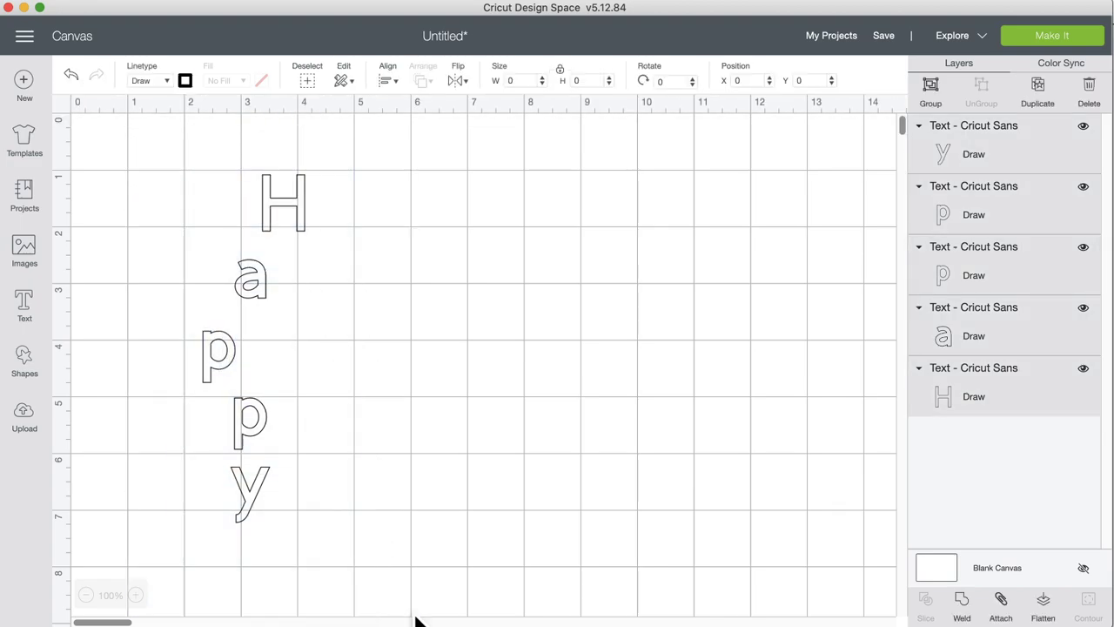
pyautogui.click(389, 80)
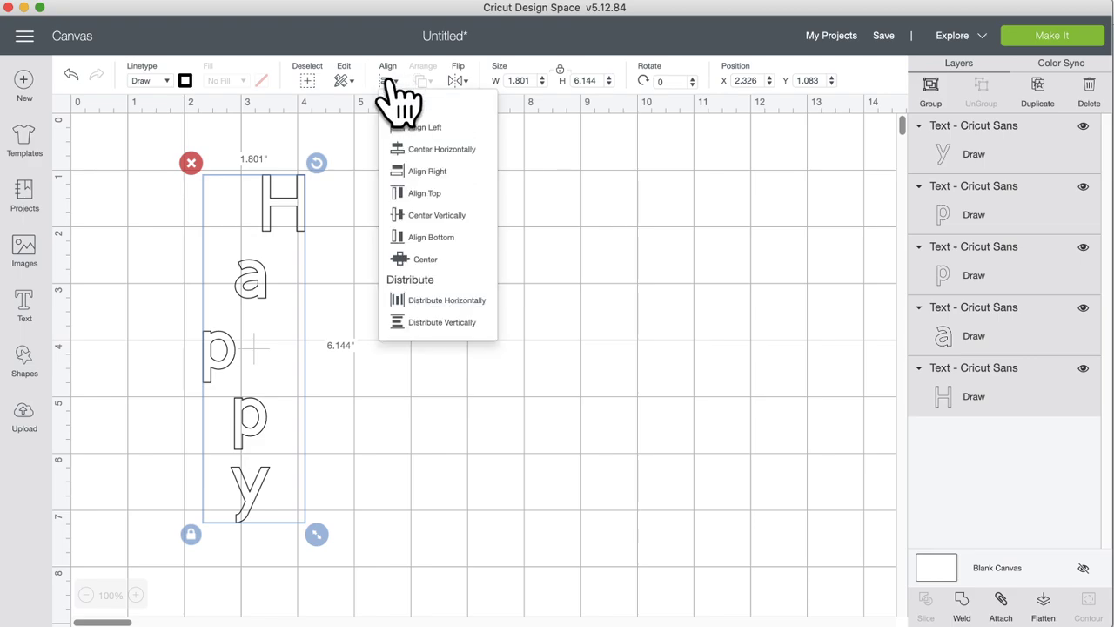
pyautogui.click(422, 153)
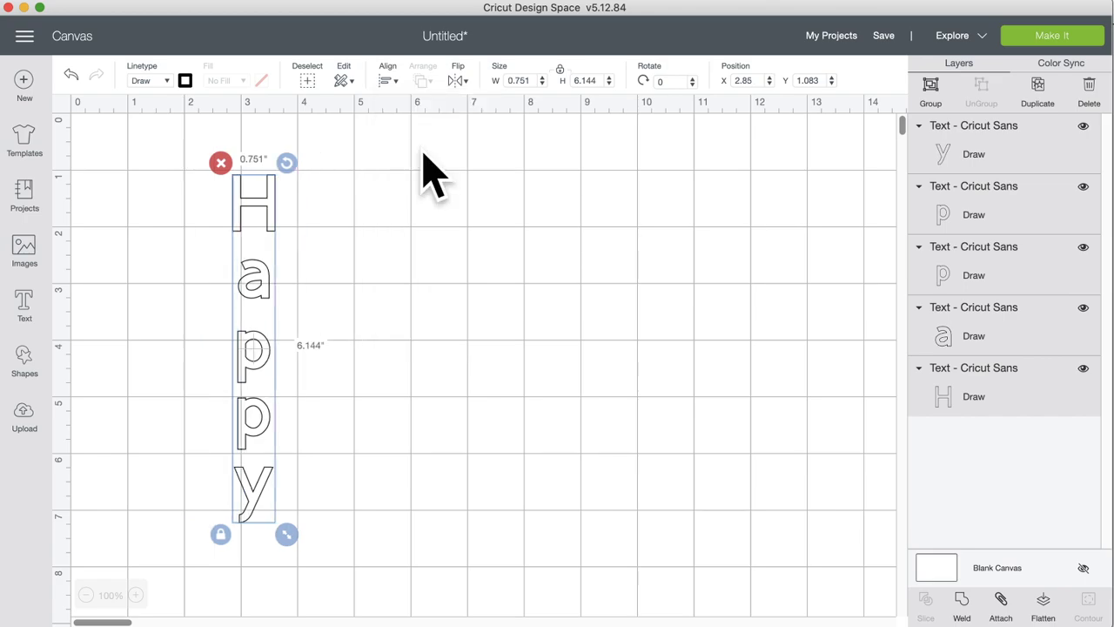
pyautogui.click(70, 75)
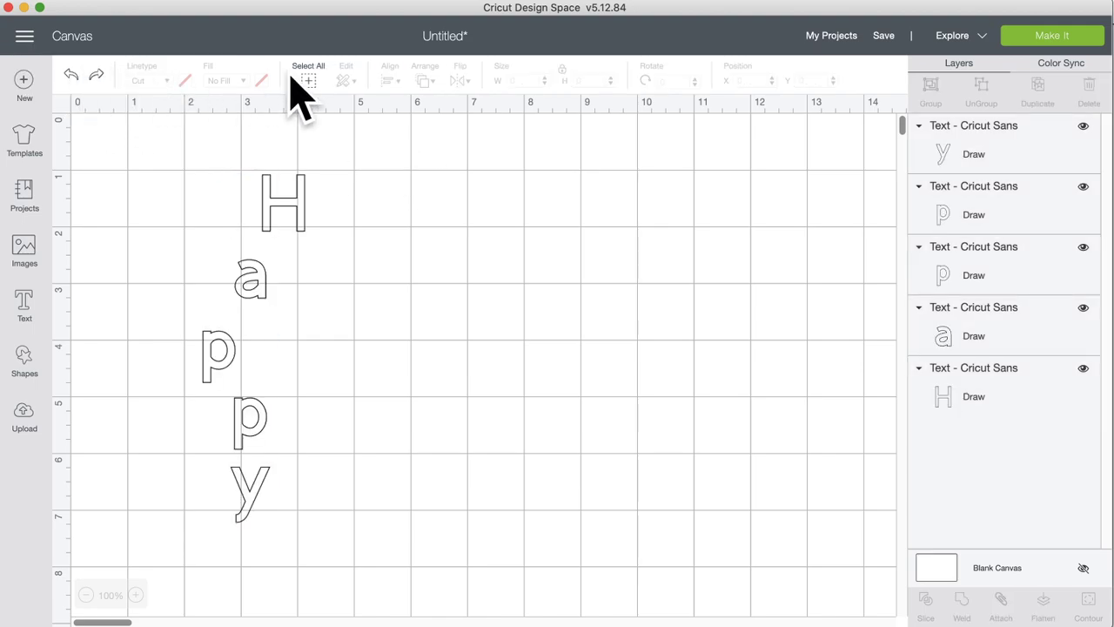
# Try Center Vertically on all five staggered letters, and undo it.
pyautogui.moveTo(192, 135); pyautogui.dragTo(407, 556)
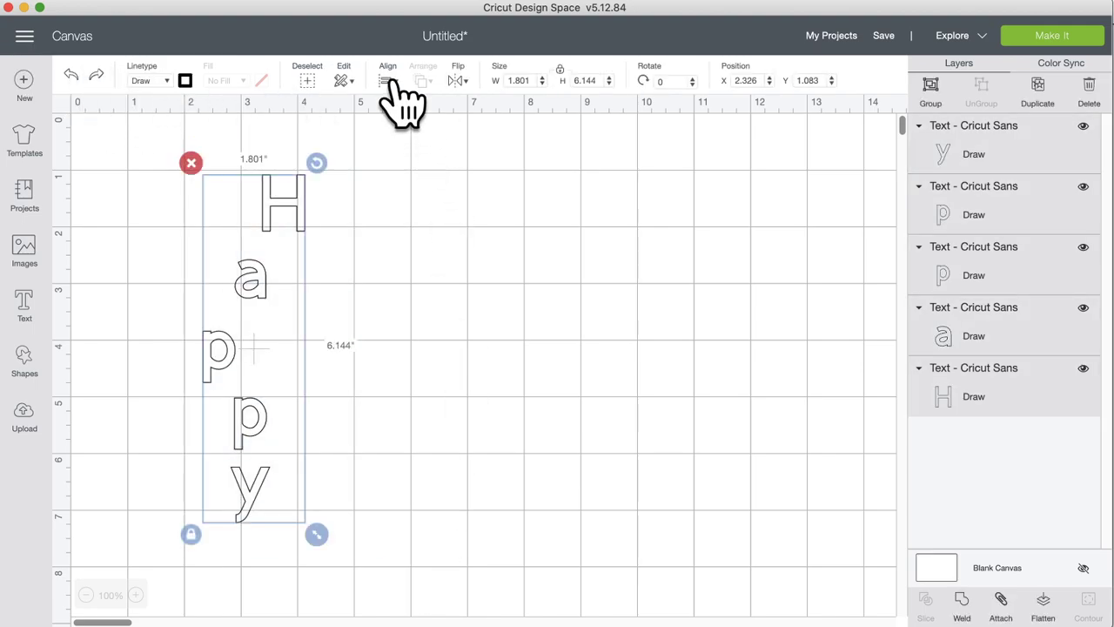
pyautogui.click(389, 82)
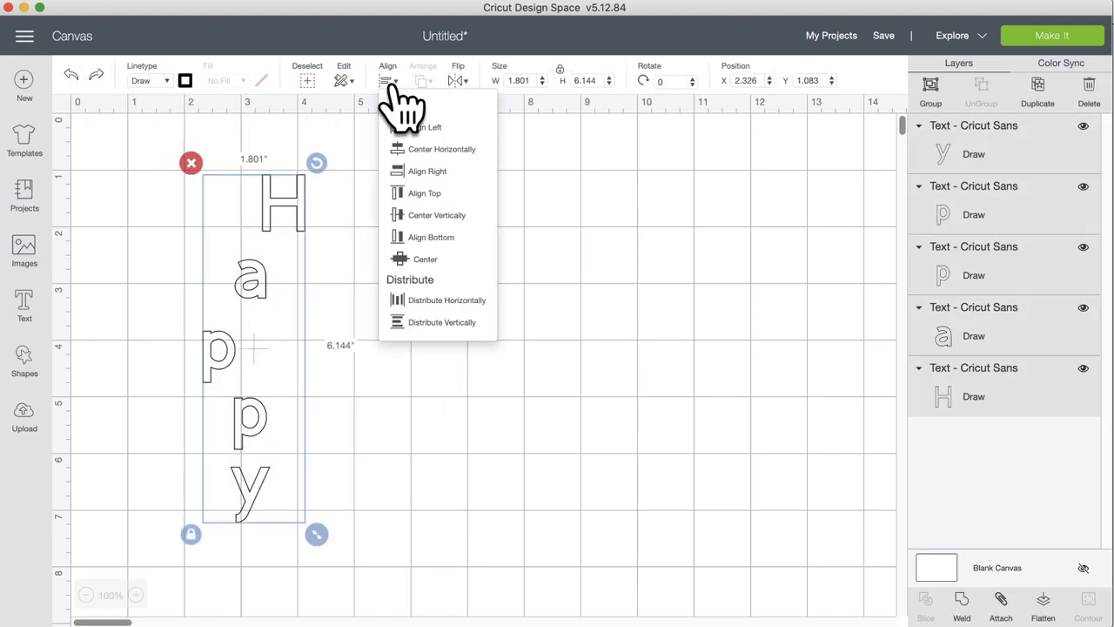
pyautogui.click(447, 218)
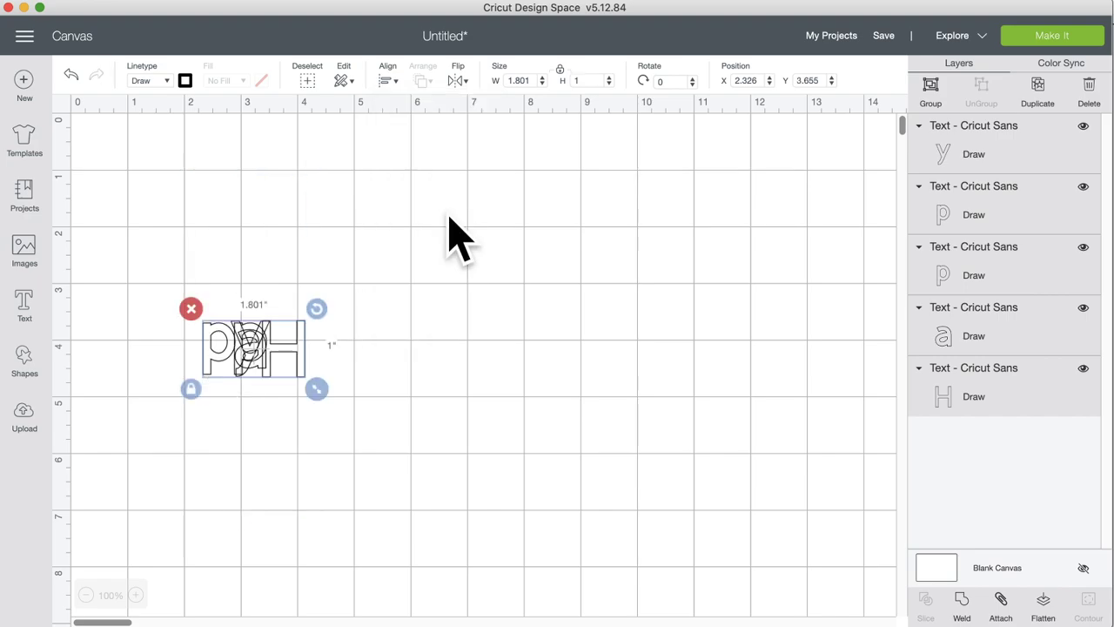
pyautogui.click(72, 77)
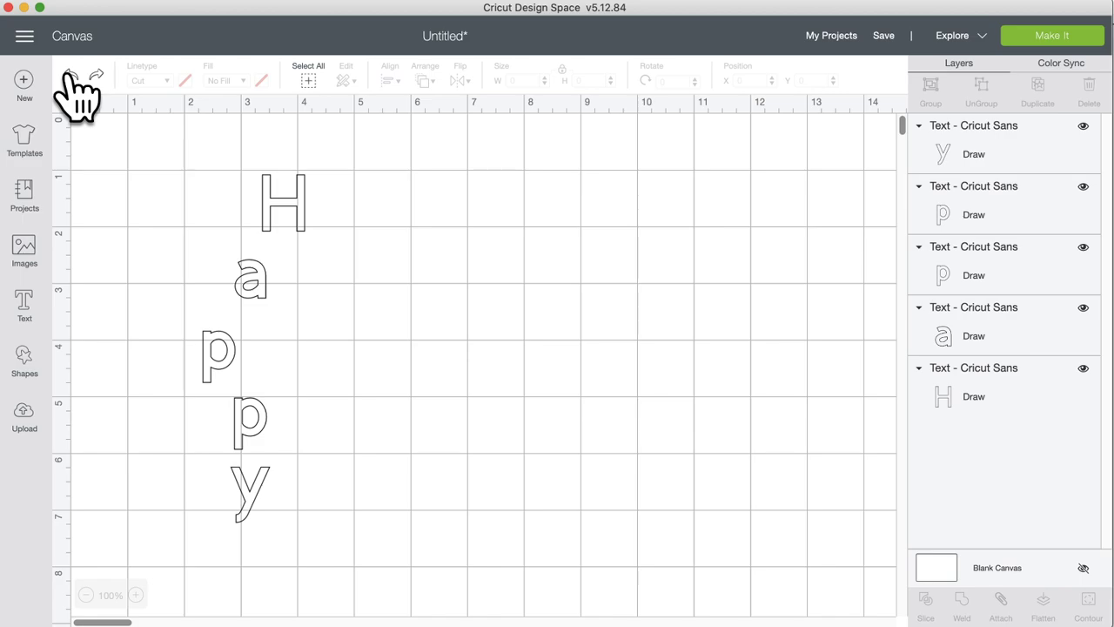
# Align all five letters with Center Horizontally and deselect them.
pyautogui.moveTo(160, 115); pyautogui.dragTo(442, 533)
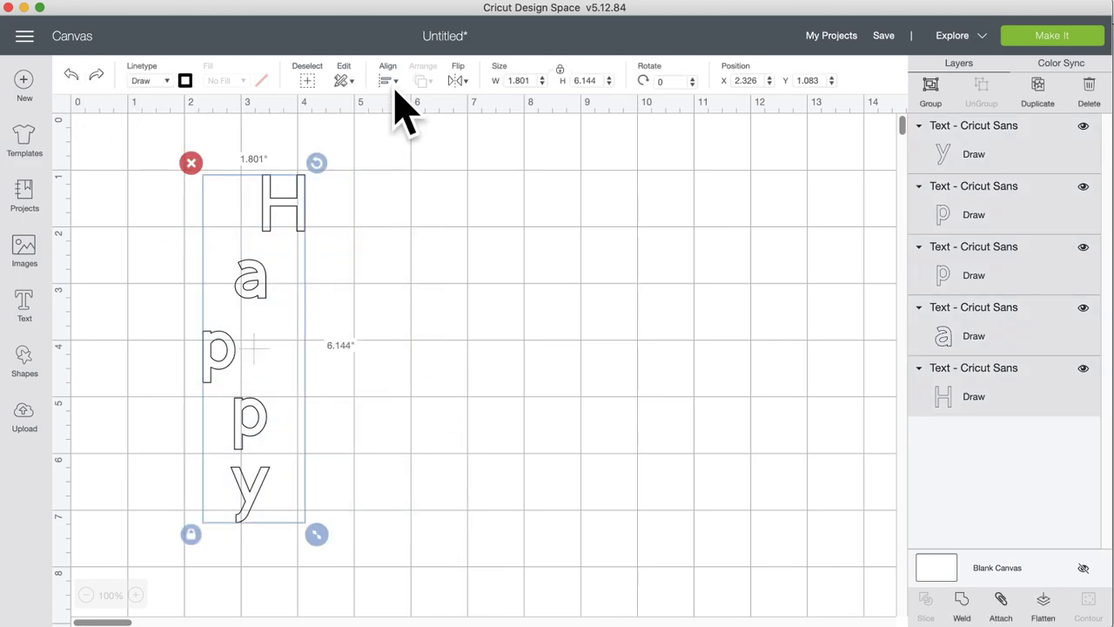
pyautogui.click(392, 83)
pyautogui.click(422, 148)
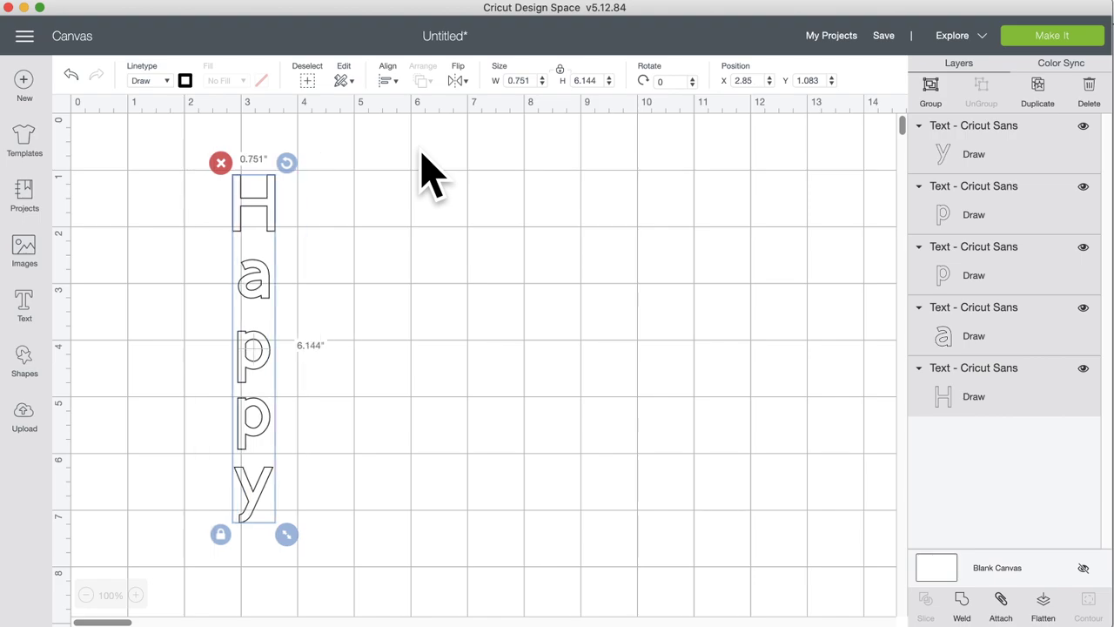
pyautogui.click(423, 161)
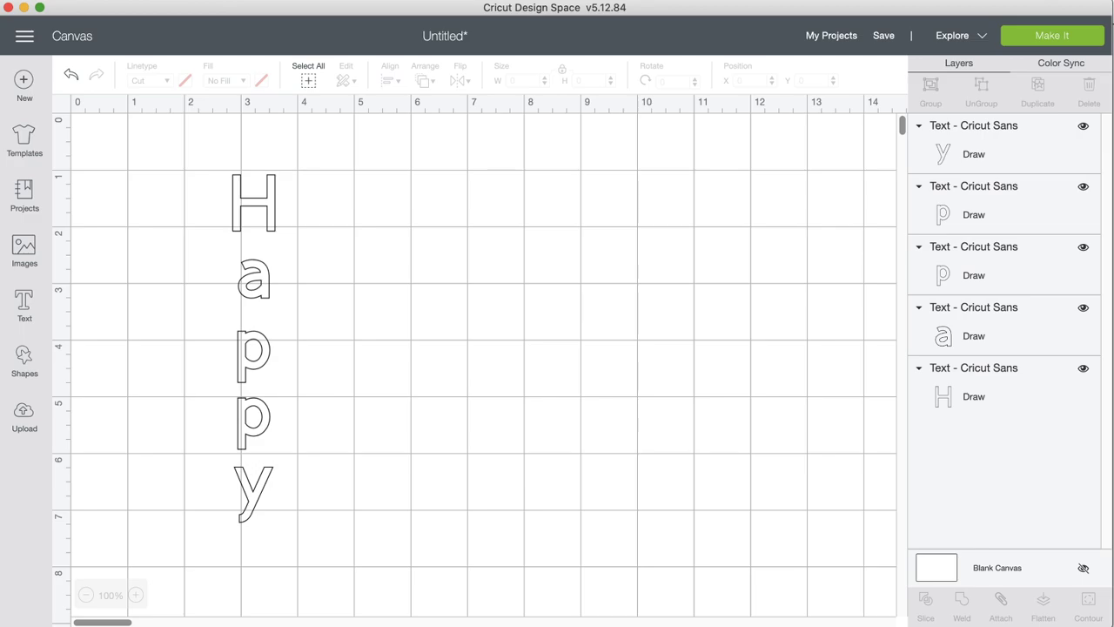
# Change the H to the Cut linetype and enlarge it to about 3.631 by 4.833 inches at X 5.892, Y 2.75.
pyautogui.click(271, 193)
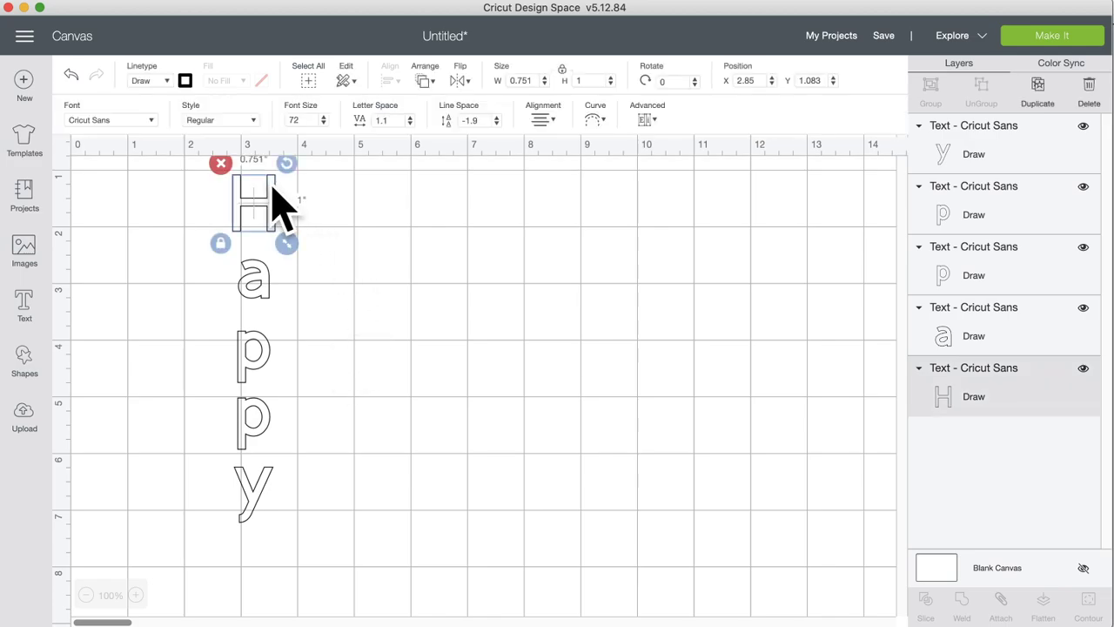
pyautogui.click(164, 81)
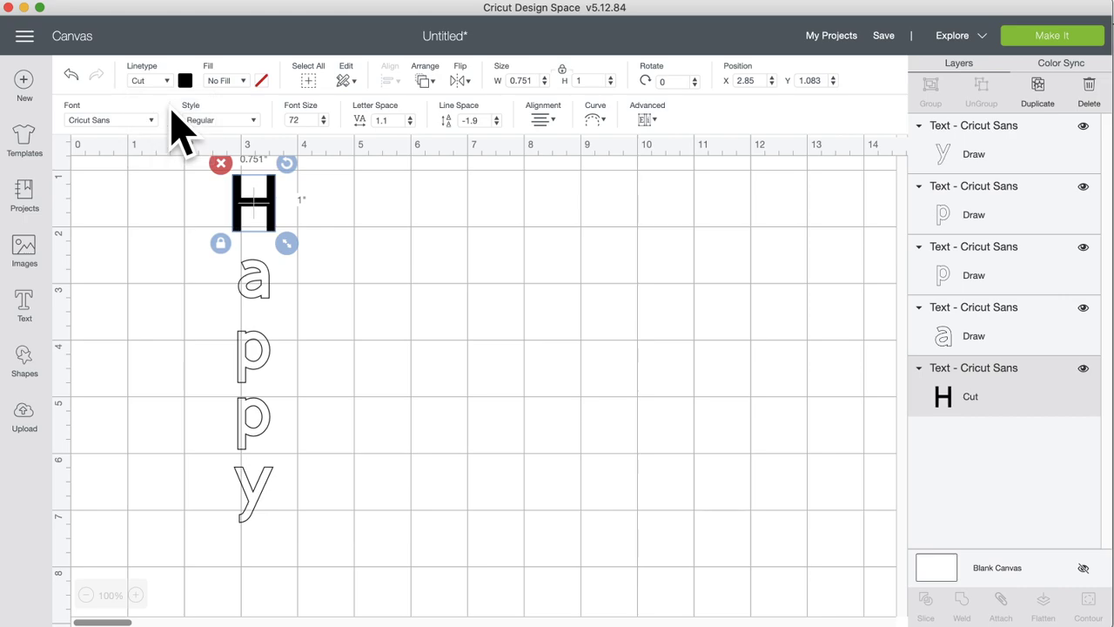
pyautogui.moveTo(271, 209); pyautogui.dragTo(442, 294)
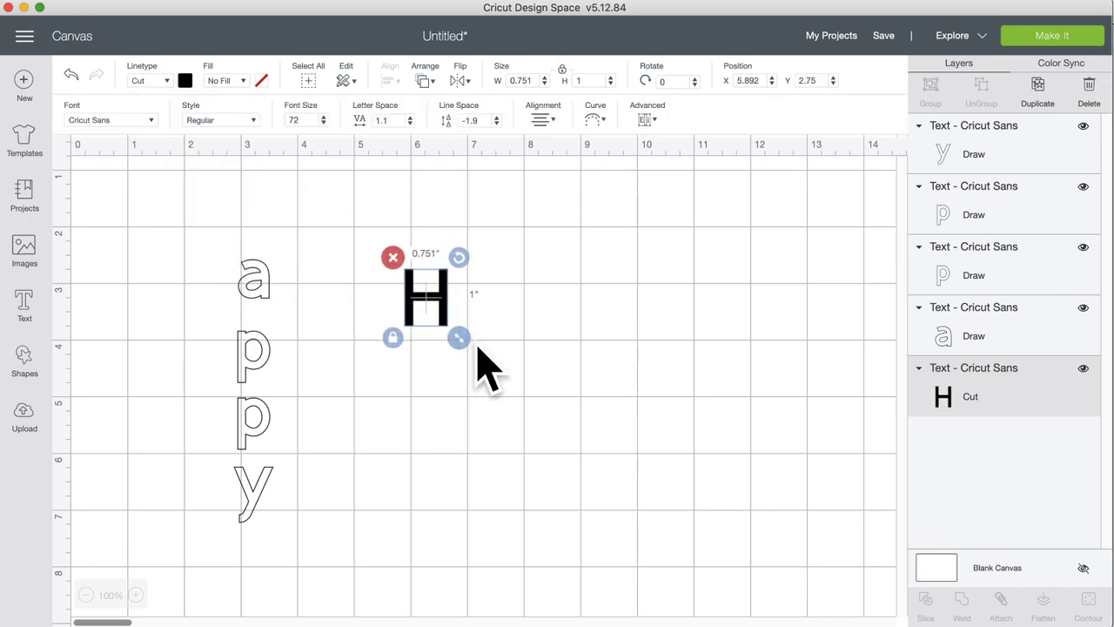
pyautogui.moveTo(475, 345); pyautogui.dragTo(683, 557)
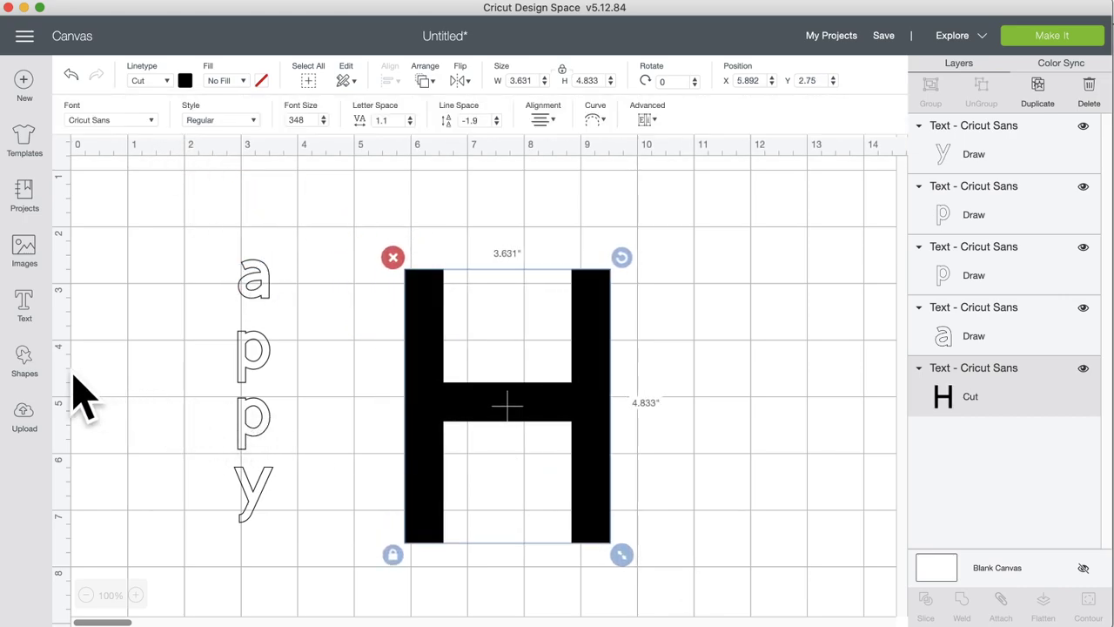
# Add a square about 5.264 inches wide and place it over the lower half of the H, at about X 5.347.
pyautogui.click(24, 357)
pyautogui.click(87, 254)
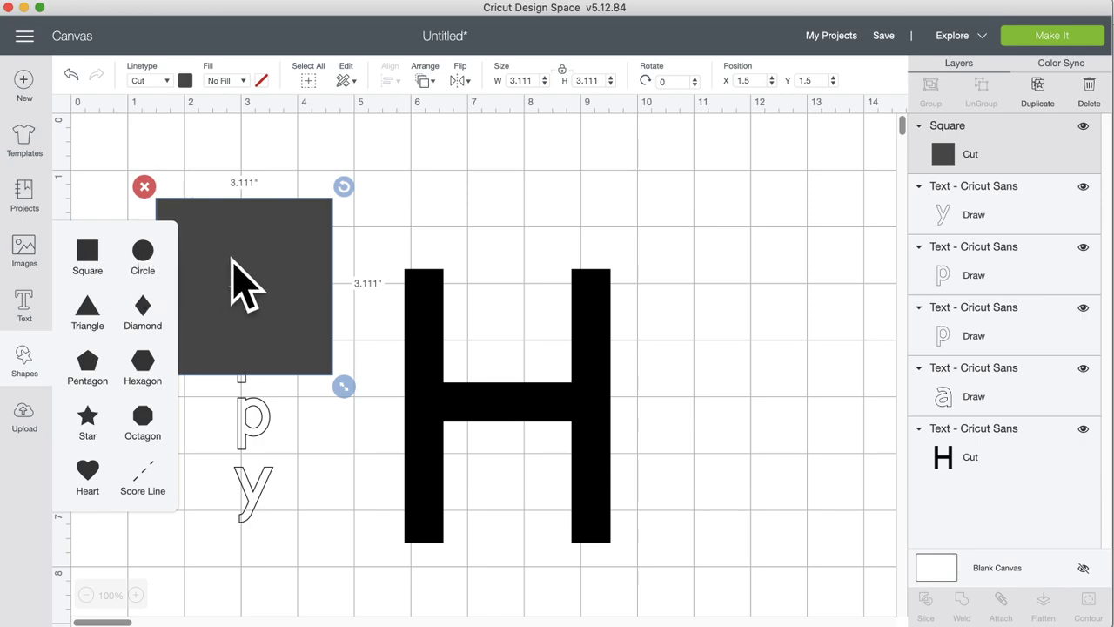
pyautogui.moveTo(231, 281); pyautogui.dragTo(454, 494)
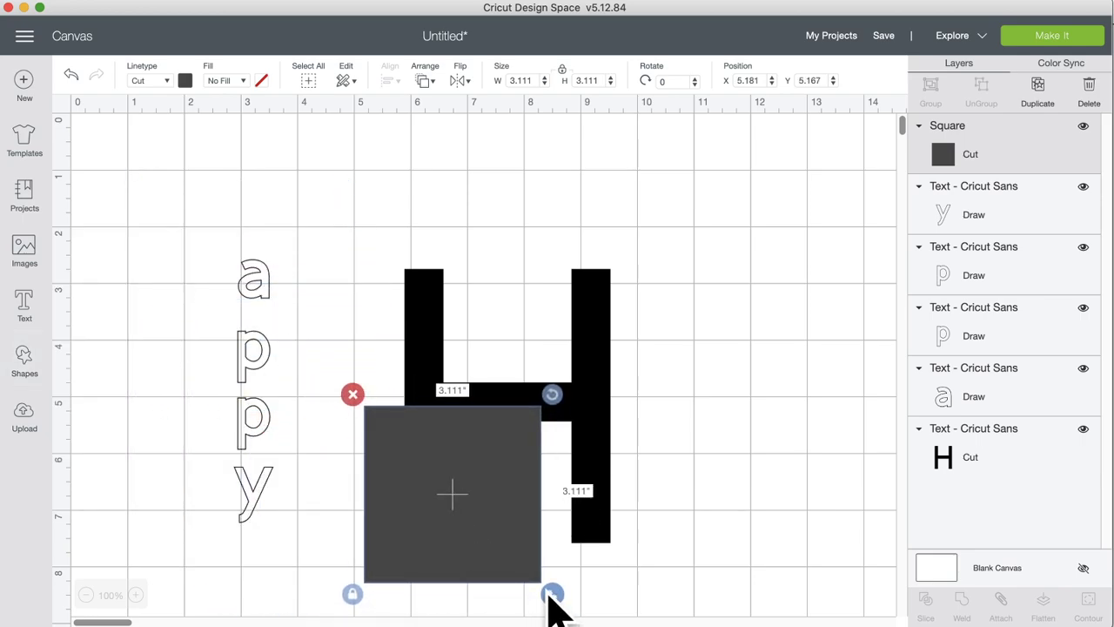
pyautogui.moveTo(554, 609); pyautogui.dragTo(675, 620)
pyautogui.scroll(-5, 757, 522)
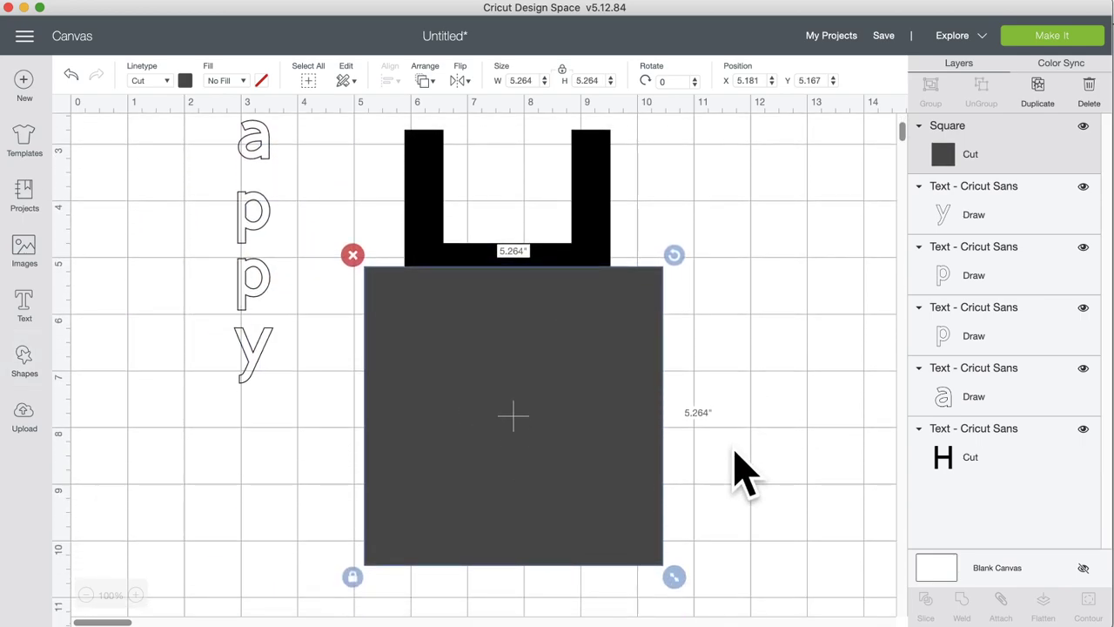
pyautogui.moveTo(623, 435); pyautogui.dragTo(622, 400)
# Slice the large H with the overlapping square.
pyautogui.click(793, 426)
pyautogui.moveTo(690, 368); pyautogui.dragTo(456, 255)
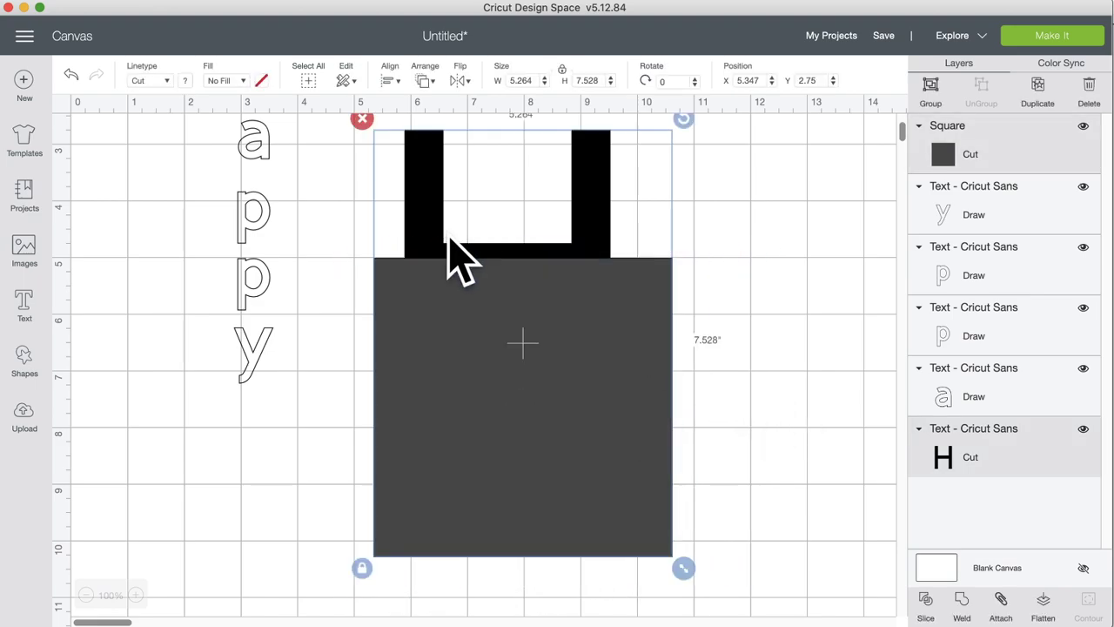
pyautogui.click(925, 600)
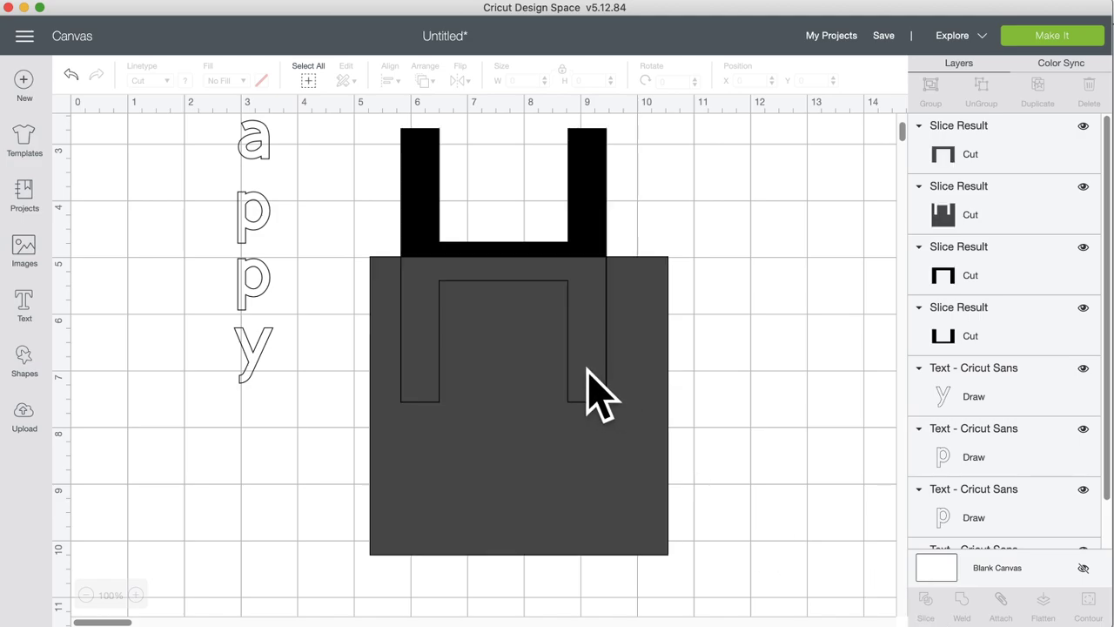
# Pull the slice results apart, moving the H's black lower part to about X 5.795, Y 5.903.
pyautogui.moveTo(586, 391); pyautogui.dragTo(268, 443)
pyautogui.moveTo(606, 360); pyautogui.dragTo(883, 472)
pyautogui.moveTo(408, 313); pyautogui.dragTo(424, 387)
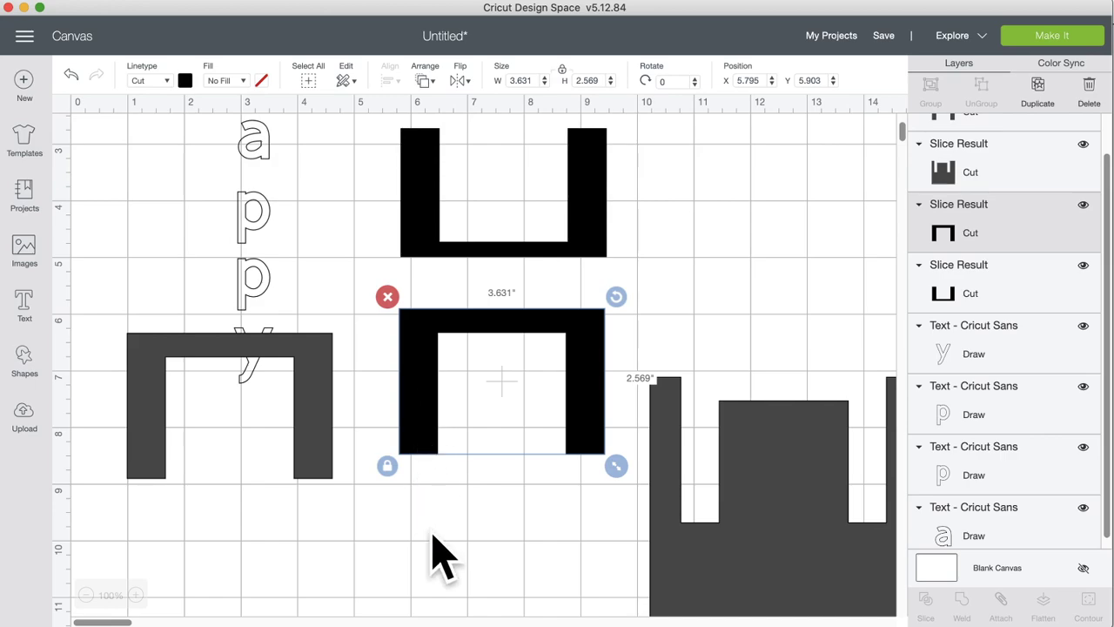